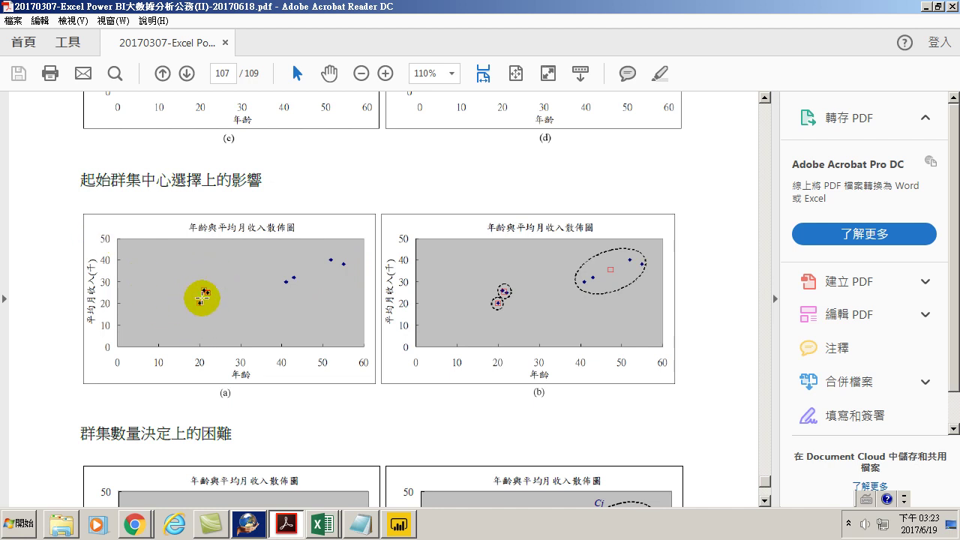
Step: Review the starting-centre scatter charts in the PDF, then switch to the IRIS範例 workbook in Excel
{"action": "scroll", "coordinate": [201, 299], "scroll_direction": "up", "scroll_amount": 3}
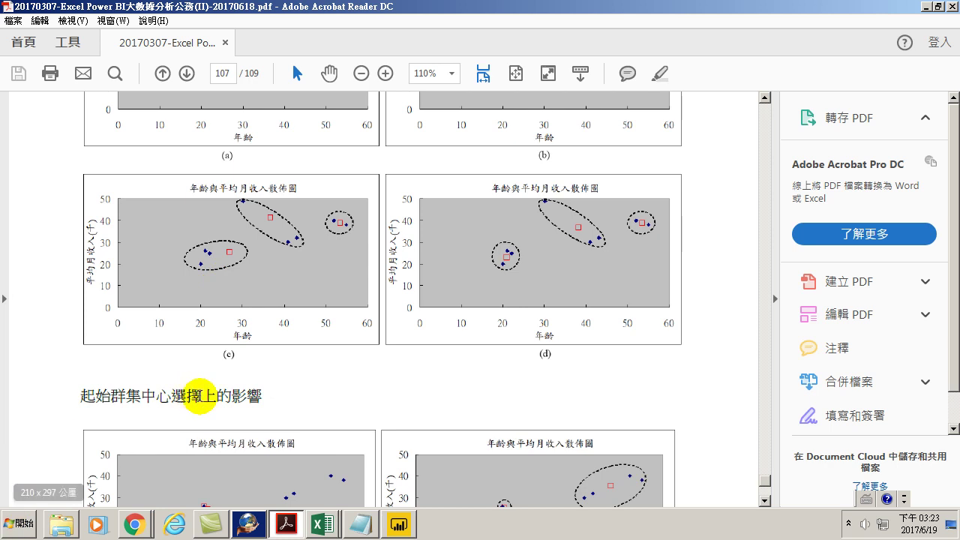
{"action": "scroll", "coordinate": [248, 353], "scroll_direction": "down", "scroll_amount": 5}
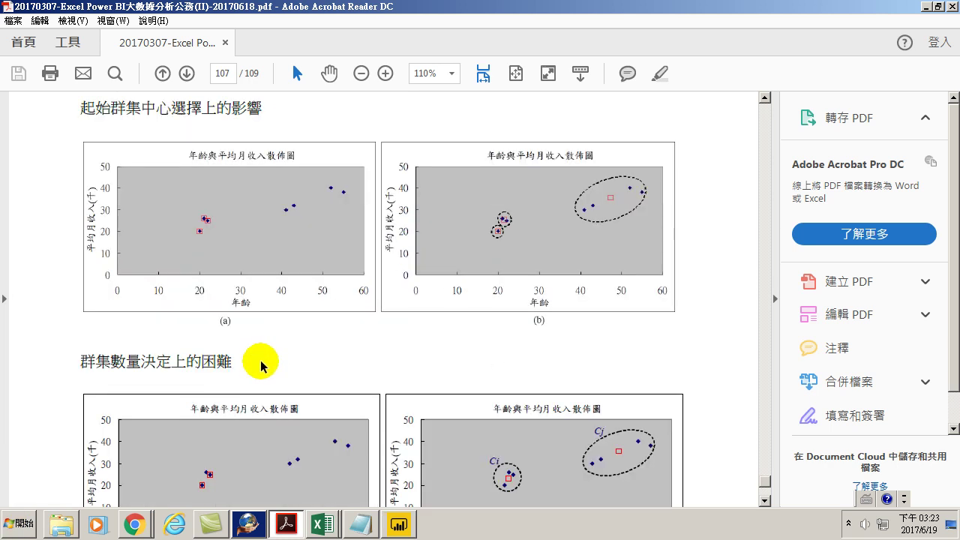
{"action": "left_click", "coordinate": [324, 524]}
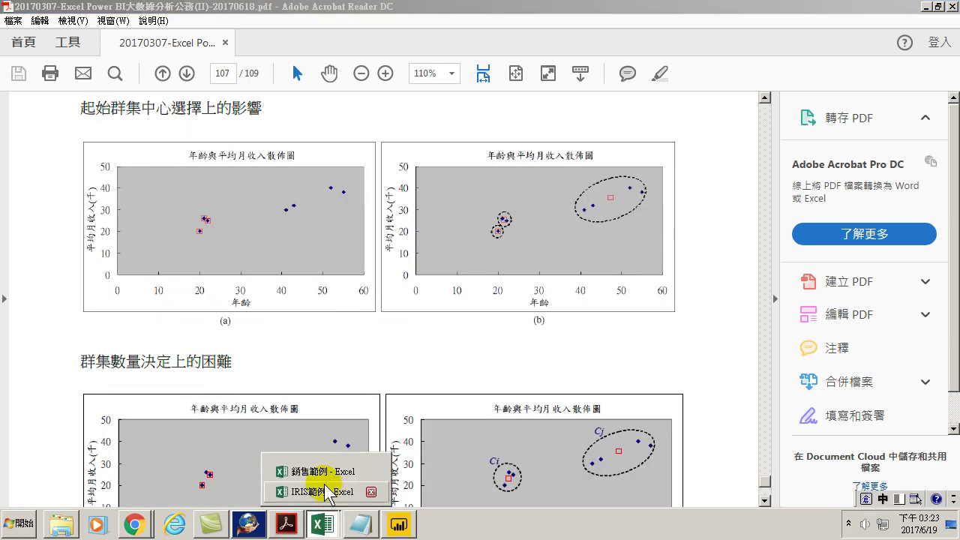
{"action": "left_click", "coordinate": [311, 492]}
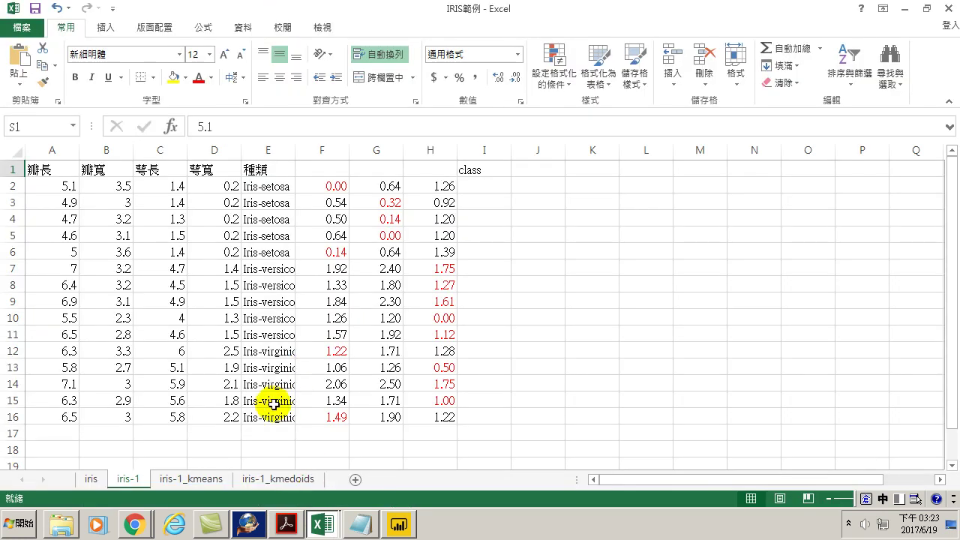
Step: Examine the 萼長 and 萼寬 columns and the 瓣長 and 瓣寬 columns on the iris-1 sheet
{"action": "left_click", "coordinate": [177, 186]}
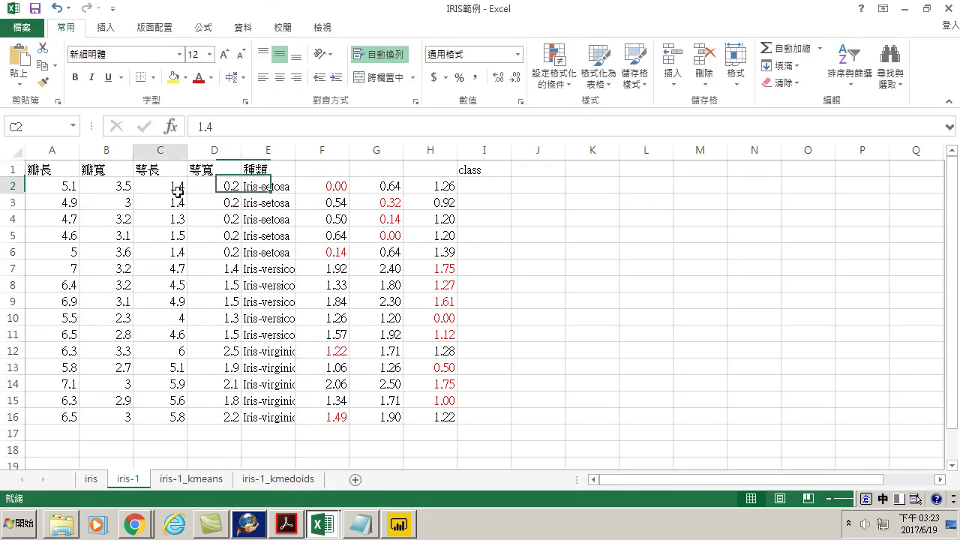
{"action": "left_click_drag", "start_coordinate": [154, 156], "coordinate": [196, 153]}
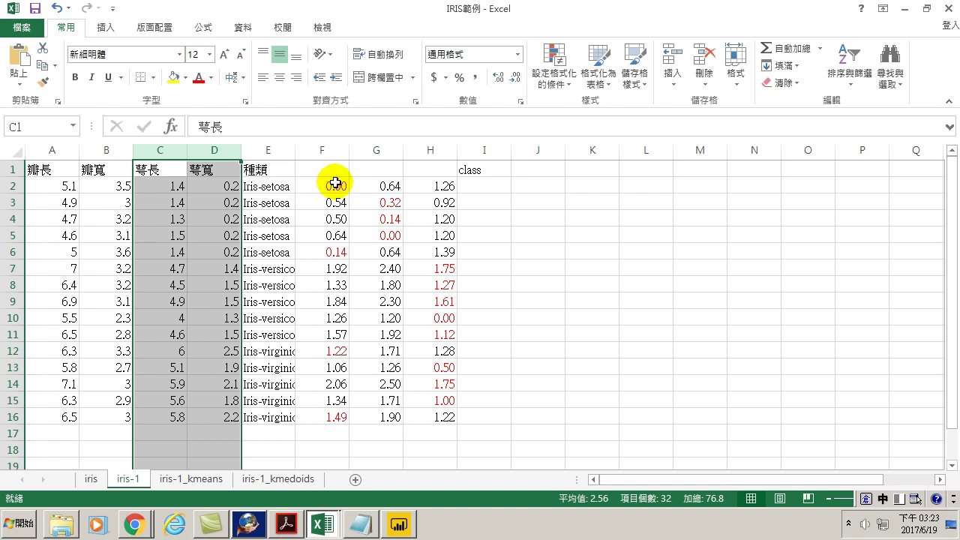
{"action": "left_click_drag", "start_coordinate": [34, 151], "coordinate": [129, 155]}
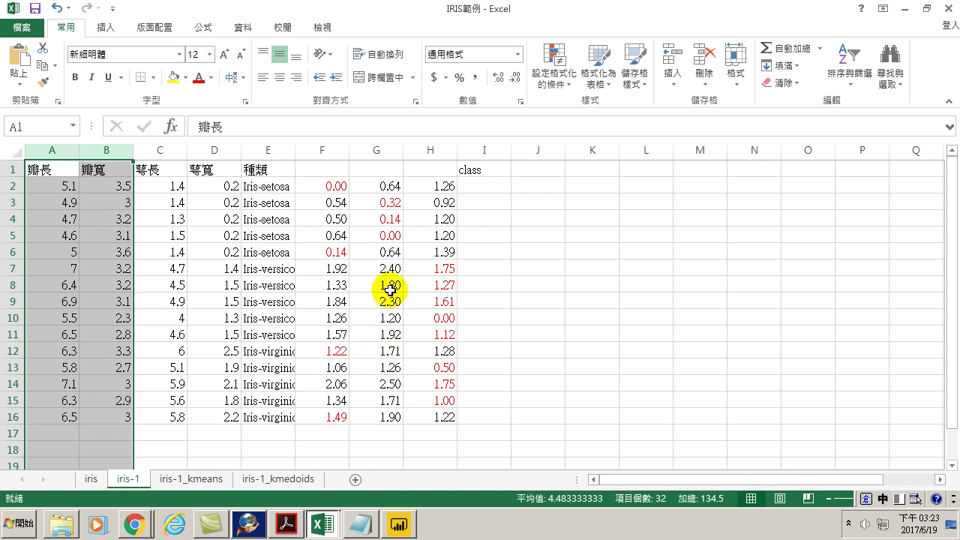
{"action": "left_click", "coordinate": [211, 169]}
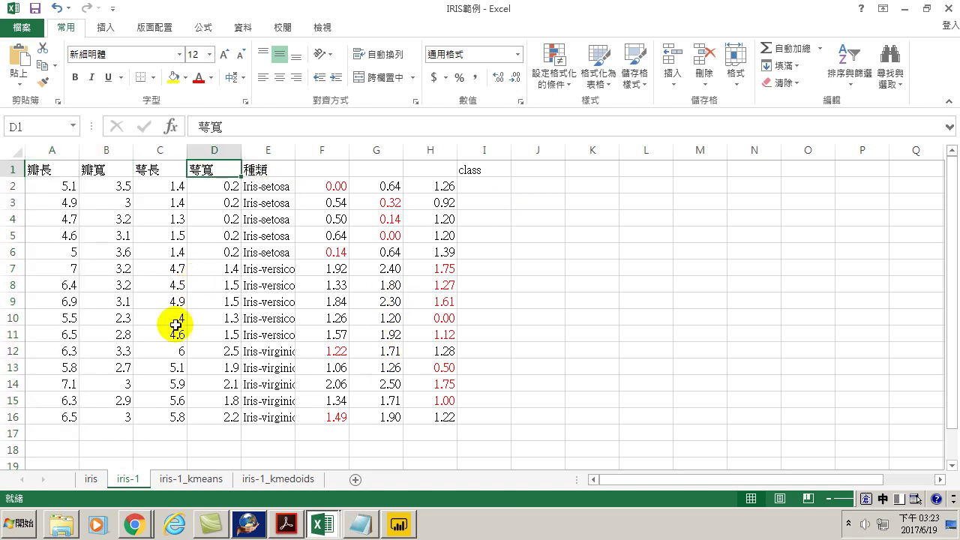
{"action": "left_click", "coordinate": [159, 154]}
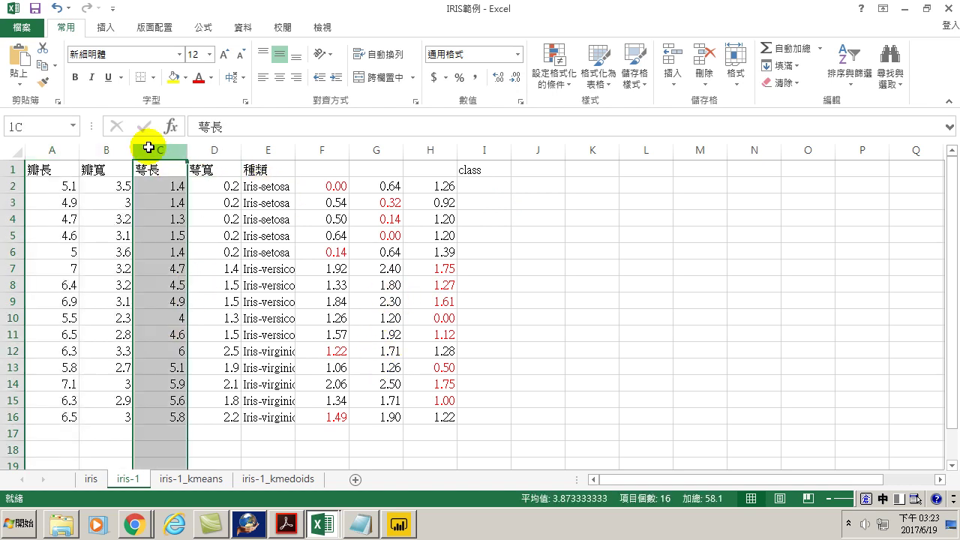
{"action": "left_click_drag", "start_coordinate": [174, 153], "coordinate": [211, 155]}
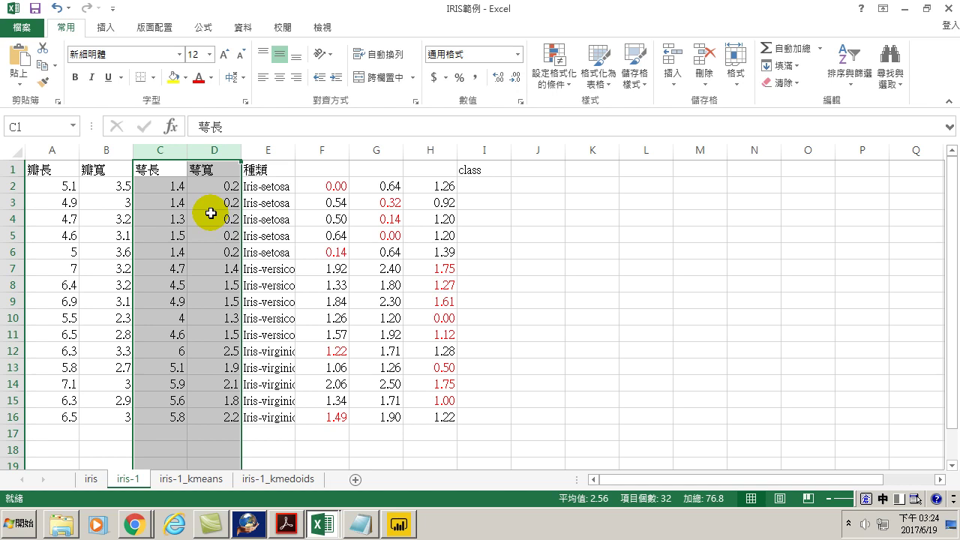
Step: Examine the full data set on the iris sheet, covering the rows of each iris species in the 種類 column
{"action": "left_click", "coordinate": [88, 480]}
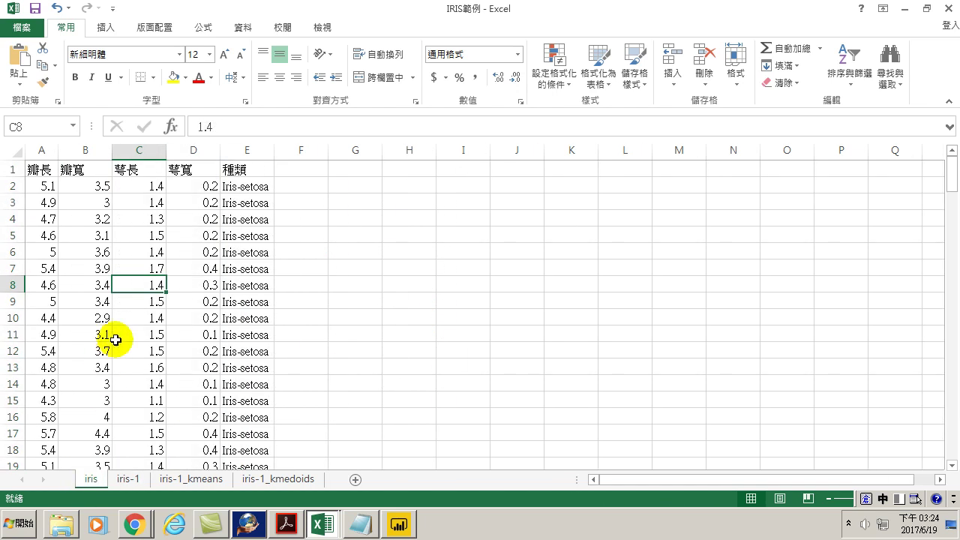
{"action": "scroll", "coordinate": [126, 313], "scroll_direction": "down", "scroll_amount": 3}
{"action": "scroll", "coordinate": [124, 315], "scroll_direction": "down", "scroll_amount": 20}
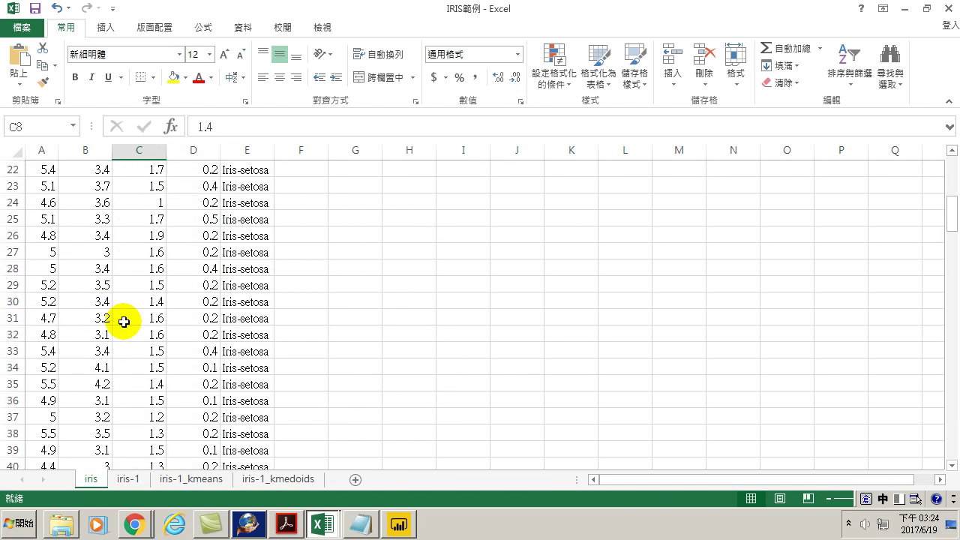
{"action": "scroll", "coordinate": [119, 331], "scroll_direction": "down", "scroll_amount": 5}
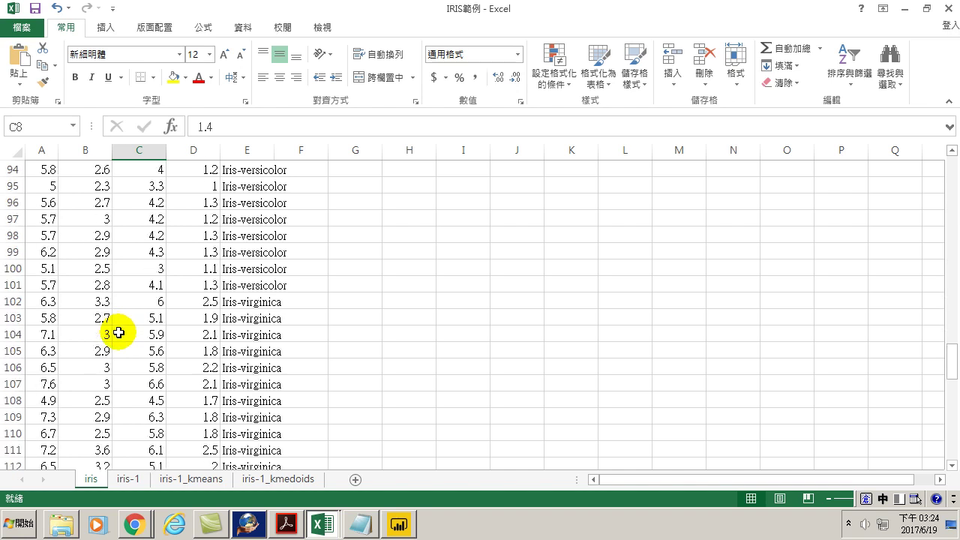
{"action": "scroll", "coordinate": [251, 258], "scroll_direction": "up", "scroll_amount": 11}
{"action": "scroll", "coordinate": [225, 278], "scroll_direction": "up", "scroll_amount": 12}
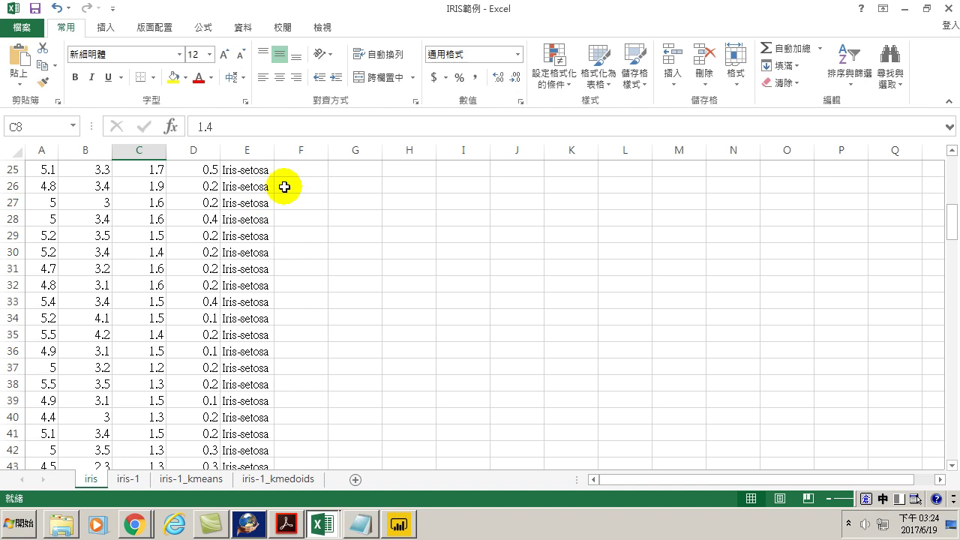
{"action": "scroll", "coordinate": [285, 186], "scroll_direction": "down", "scroll_amount": 10}
{"action": "scroll", "coordinate": [276, 259], "scroll_direction": "up", "scroll_amount": 3}
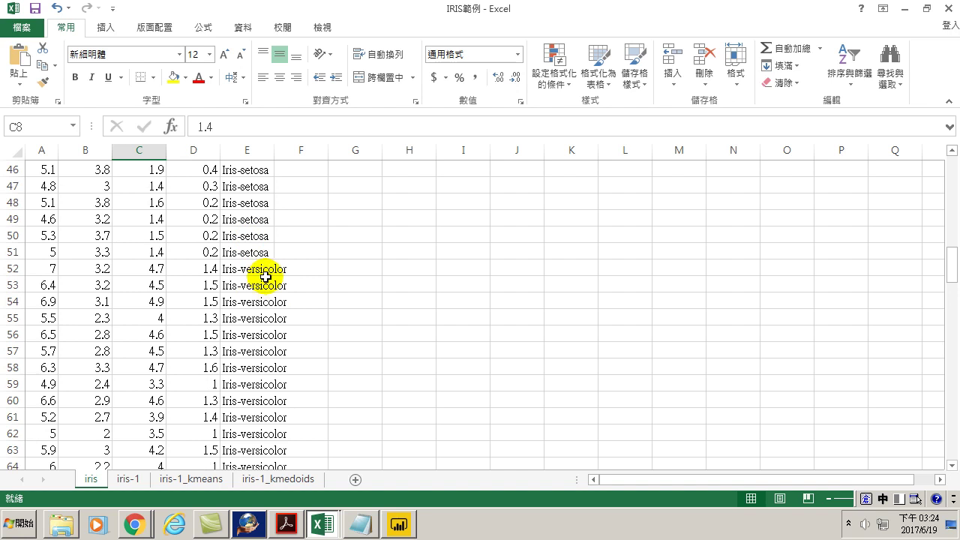
{"action": "scroll", "coordinate": [267, 276], "scroll_direction": "down", "scroll_amount": 20}
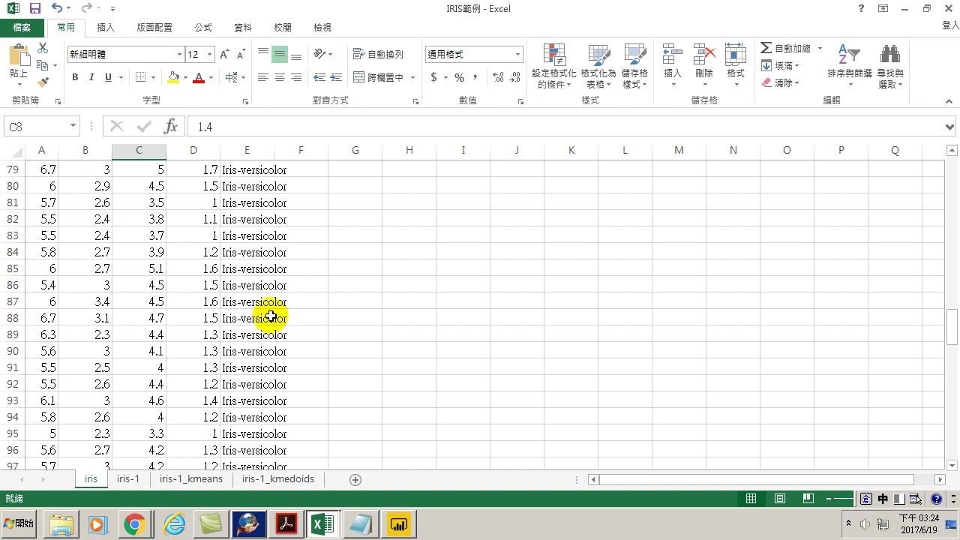
{"action": "scroll", "coordinate": [253, 327], "scroll_direction": "down", "scroll_amount": 3}
{"action": "scroll", "coordinate": [287, 308], "scroll_direction": "up", "scroll_amount": 4}
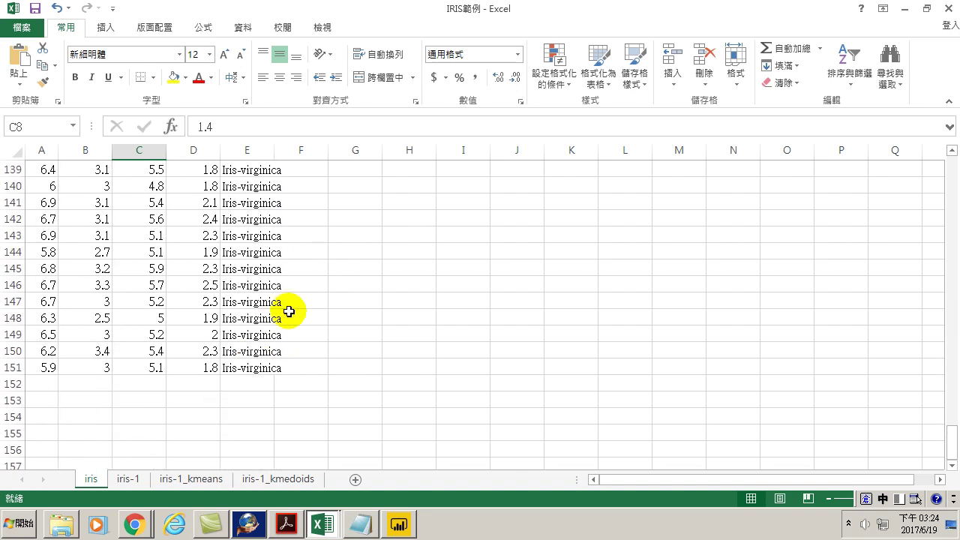
{"action": "scroll", "coordinate": [260, 299], "scroll_direction": "up", "scroll_amount": 6}
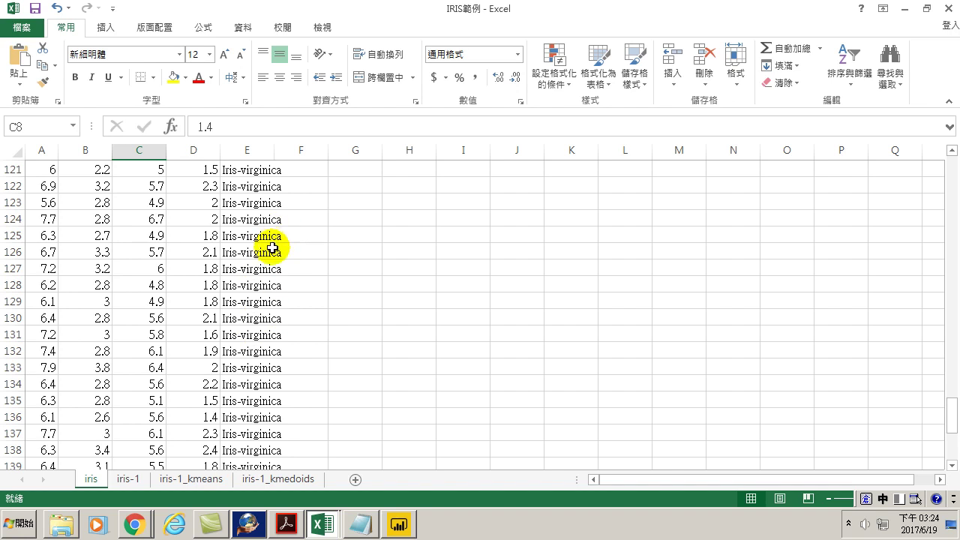
Step: Return to the iris-1 sheet and select the 萼長 and 萼寬 data in C1:D16 for review
{"action": "left_click", "coordinate": [127, 478]}
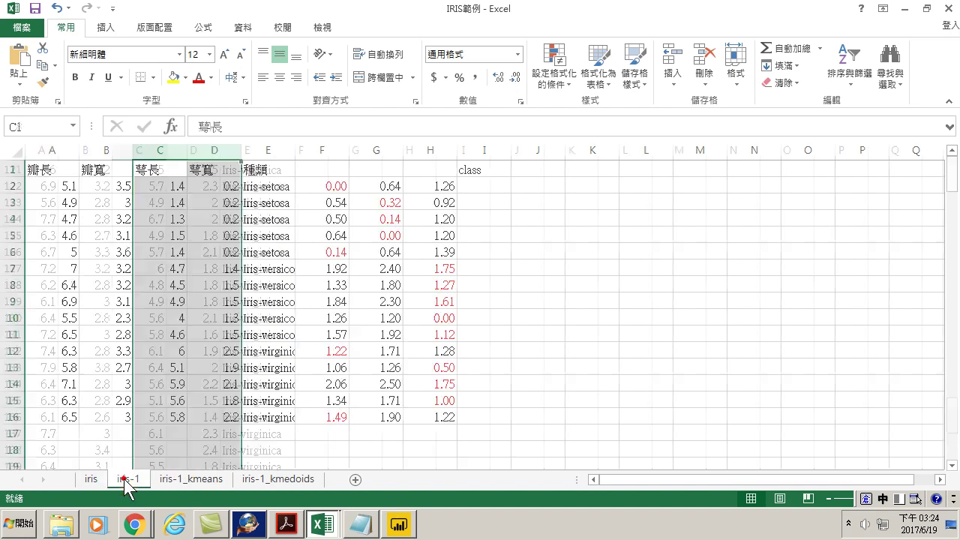
{"action": "left_click", "coordinate": [202, 255]}
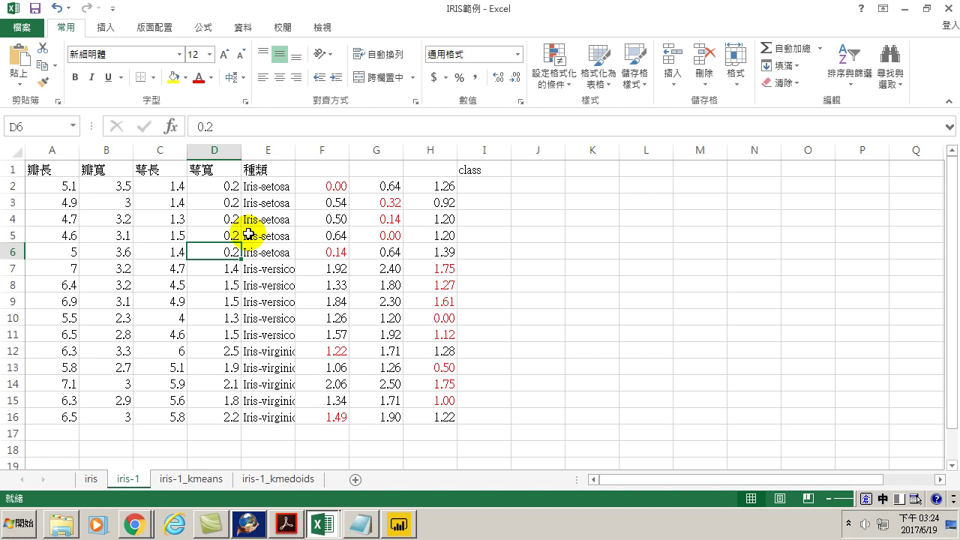
{"action": "left_click", "coordinate": [165, 185]}
{"action": "left_click_drag", "start_coordinate": [157, 169], "coordinate": [200, 407]}
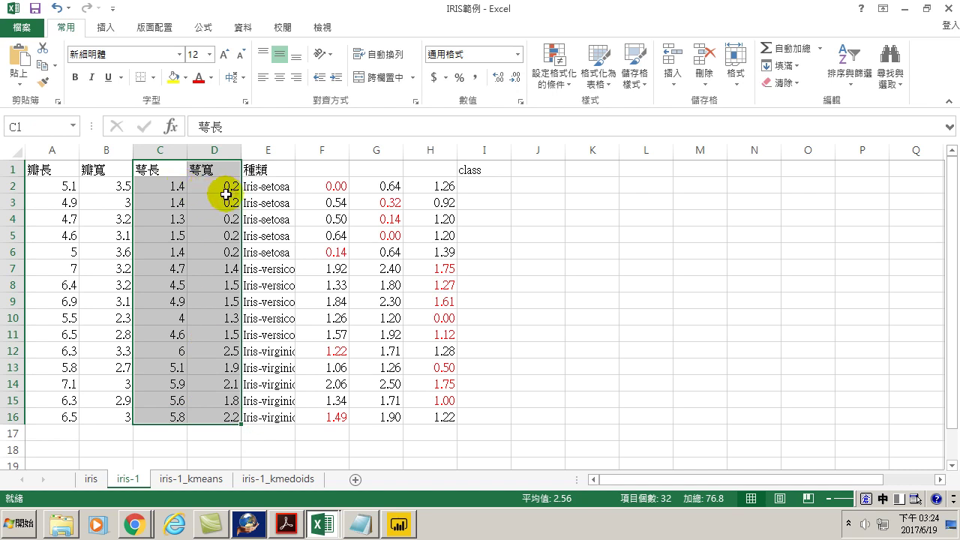
Step: Copy the 萼長 and 萼寬 cells of rows 4, 10 and 11 and paste them as values only, starting at O1
{"action": "left_click_drag", "start_coordinate": [155, 219], "coordinate": [226, 219]}
{"action": "left_click_drag", "start_coordinate": [168, 320], "coordinate": [227, 317]}
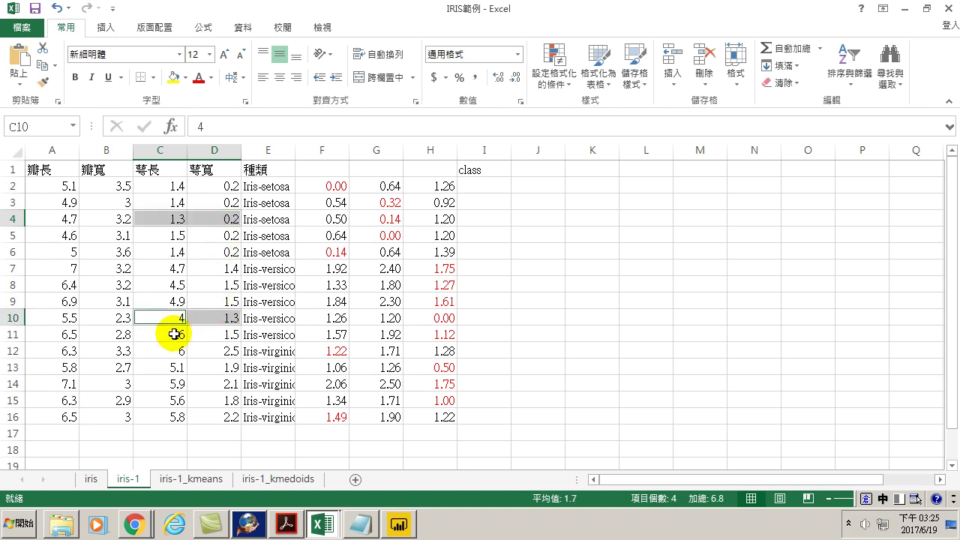
{"action": "left_click_drag", "start_coordinate": [174, 333], "coordinate": [230, 335]}
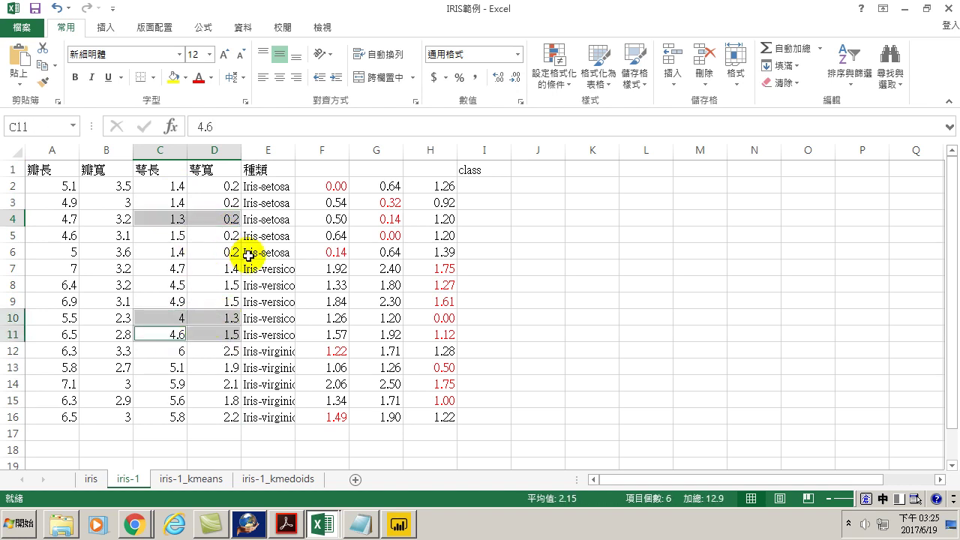
{"action": "key", "text": "ctrl+c"}
{"action": "right_click", "coordinate": [660, 168]}
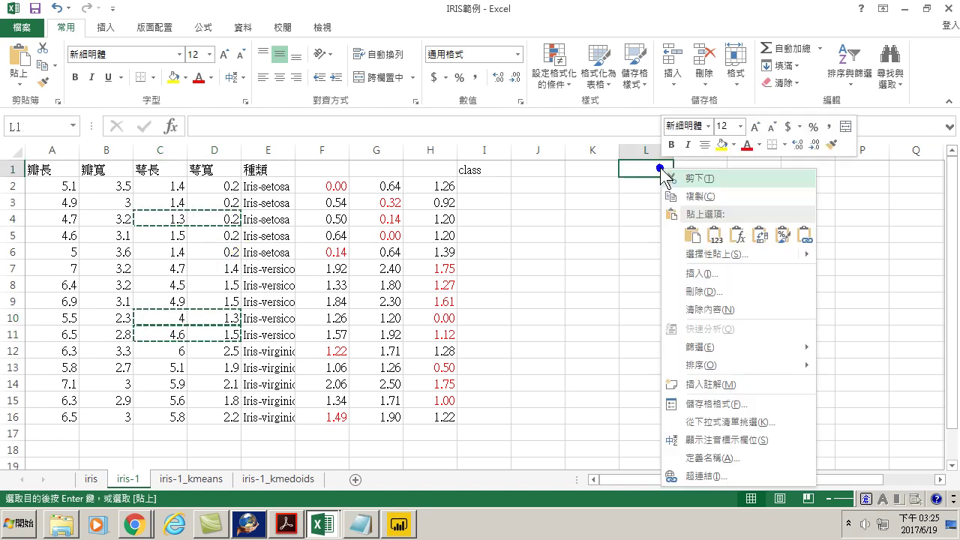
{"action": "left_click", "coordinate": [864, 161]}
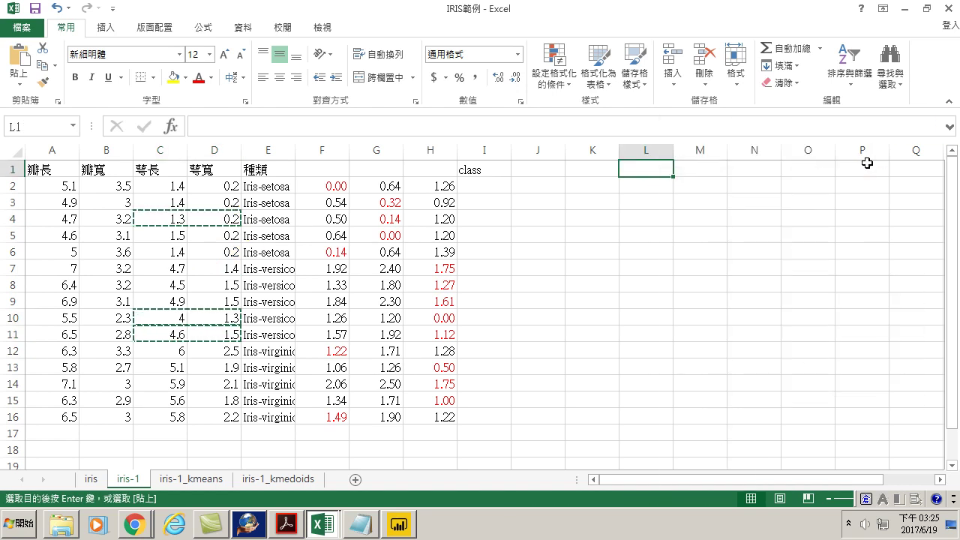
{"action": "left_click", "coordinate": [802, 170]}
{"action": "right_click", "coordinate": [801, 168]}
{"action": "left_click", "coordinate": [707, 255]}
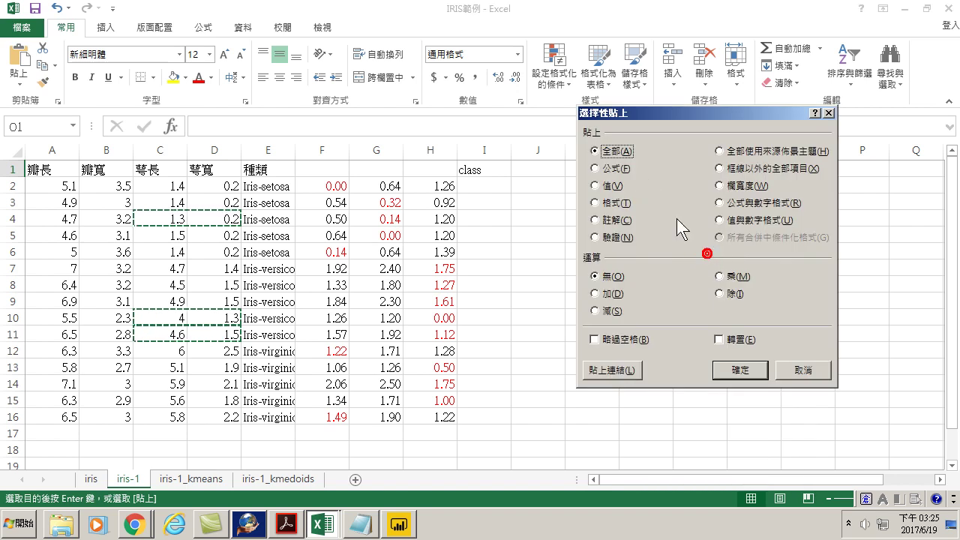
{"action": "left_click", "coordinate": [596, 185]}
{"action": "left_click", "coordinate": [740, 370]}
{"action": "left_click", "coordinate": [818, 170]}
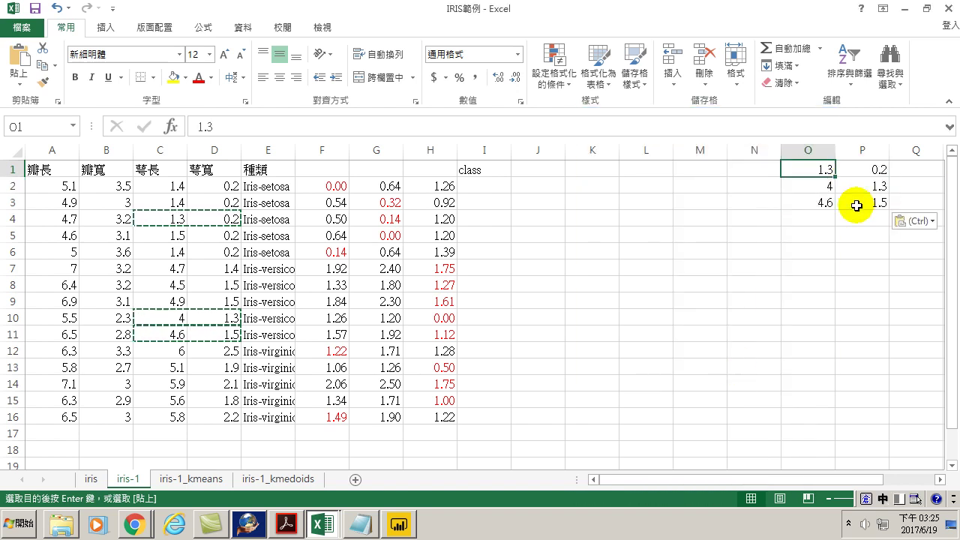
Step: Clear the class heading from cell I1
{"action": "left_click", "coordinate": [473, 180]}
{"action": "left_click", "coordinate": [472, 169]}
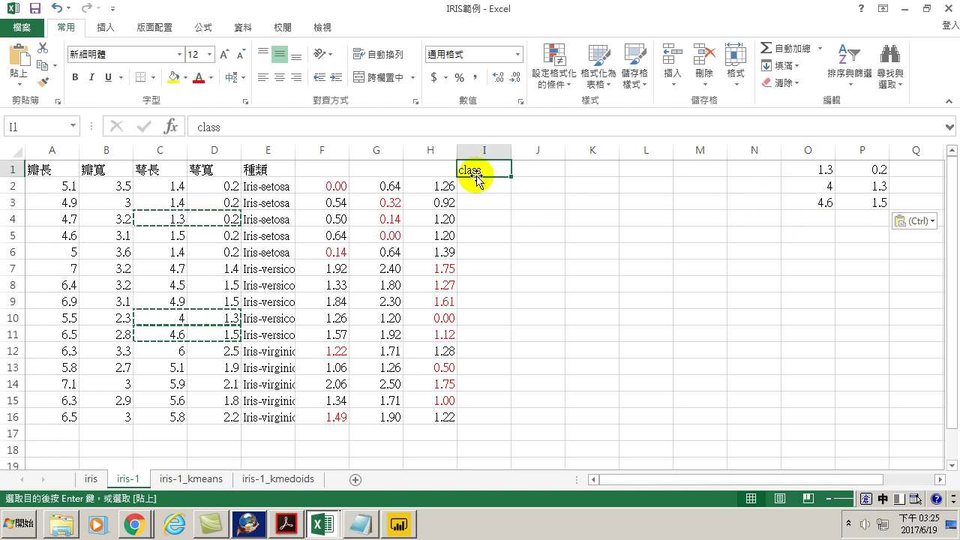
{"action": "key", "text": "Delete"}
{"action": "key", "text": "Return"}
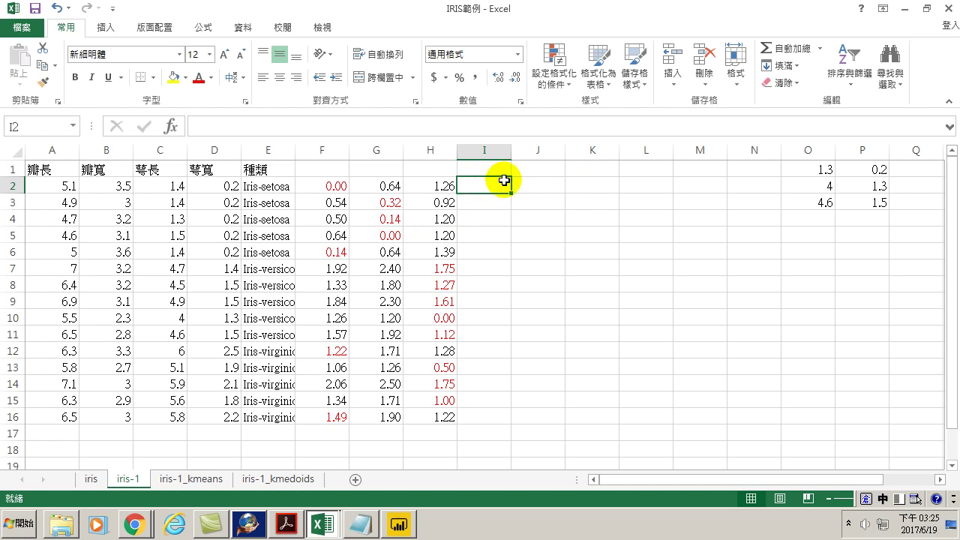
Step: Compare the first sample's 萼長 and 萼寬 in C2 and D2 with the first pasted centre in O1 and P1
{"action": "left_click", "coordinate": [176, 181]}
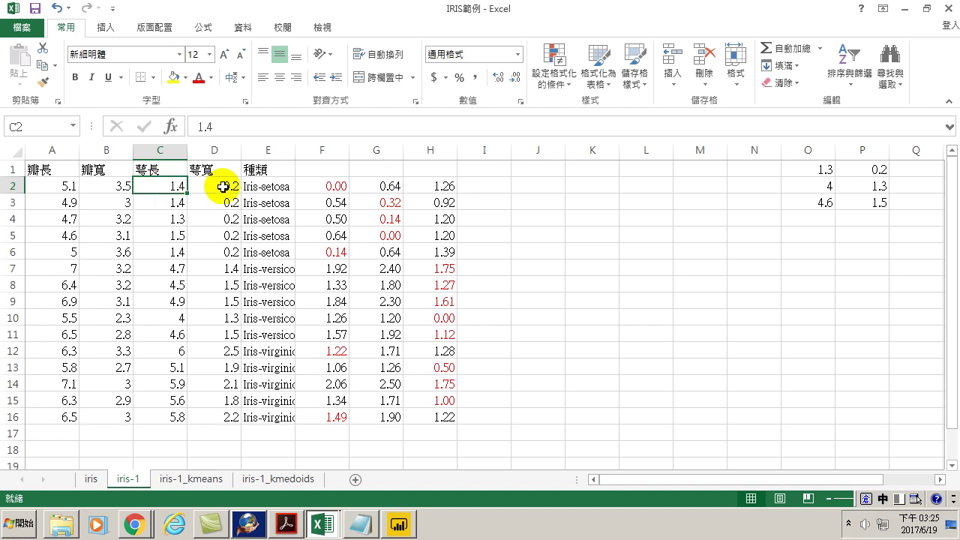
{"action": "left_click", "coordinate": [210, 185]}
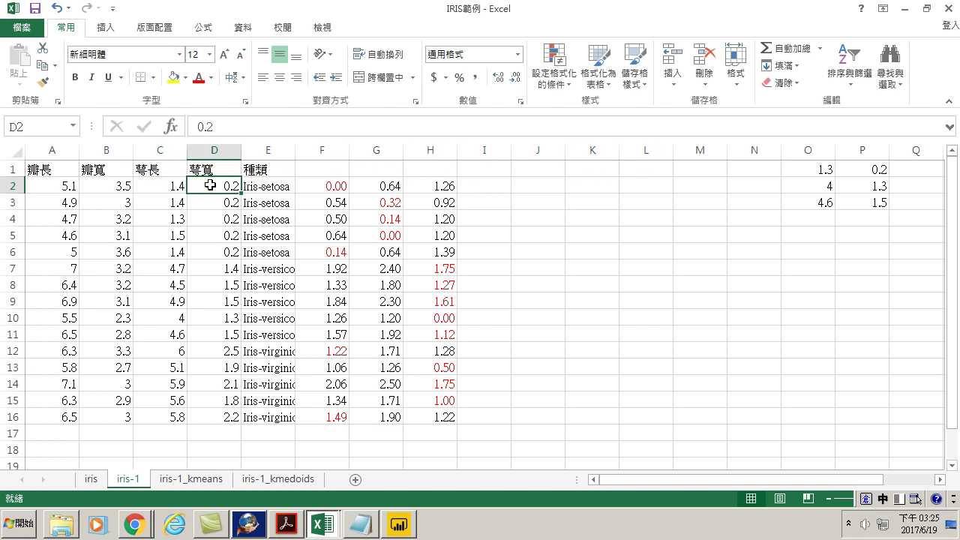
{"action": "left_click", "coordinate": [808, 166]}
{"action": "left_click", "coordinate": [876, 169]}
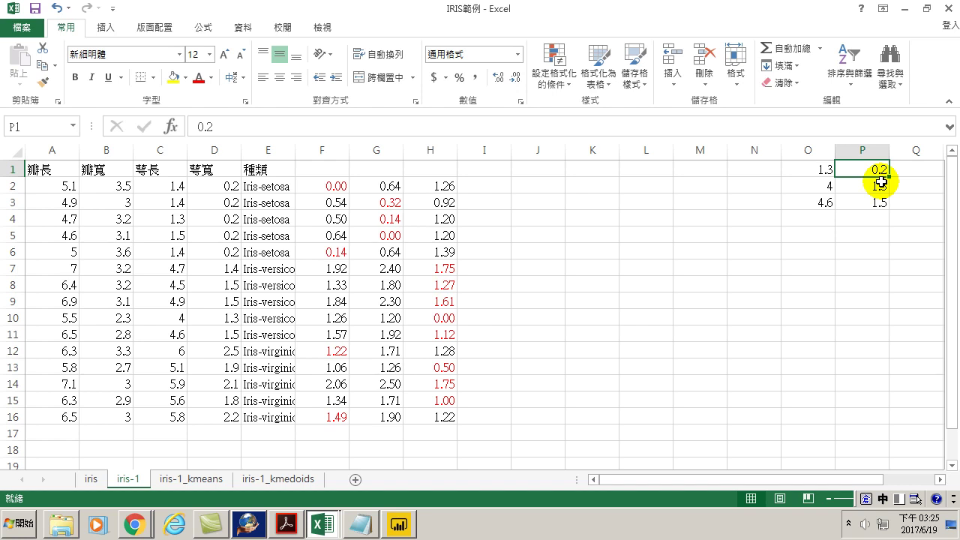
{"action": "left_click", "coordinate": [489, 189]}
{"action": "type", "text": "="}
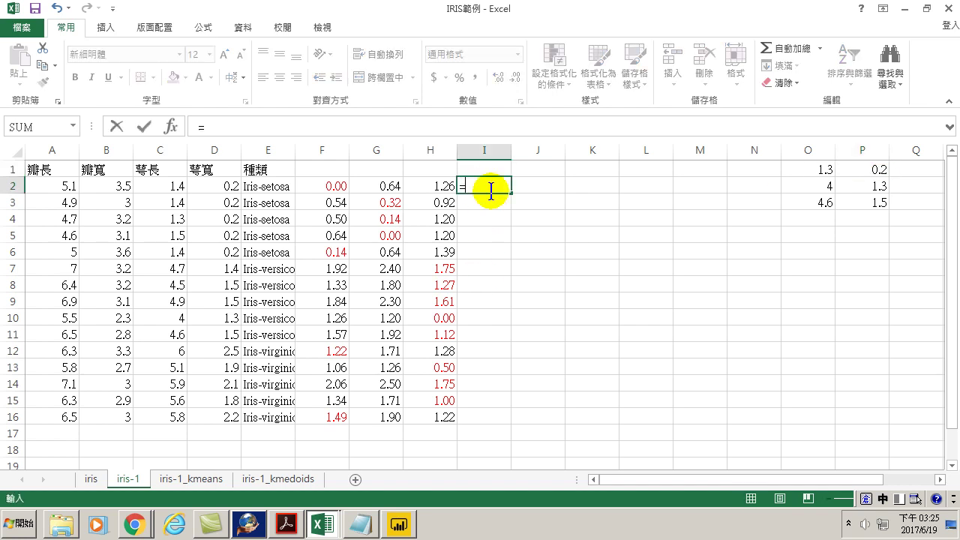
{"action": "type", "text": "sqr"}
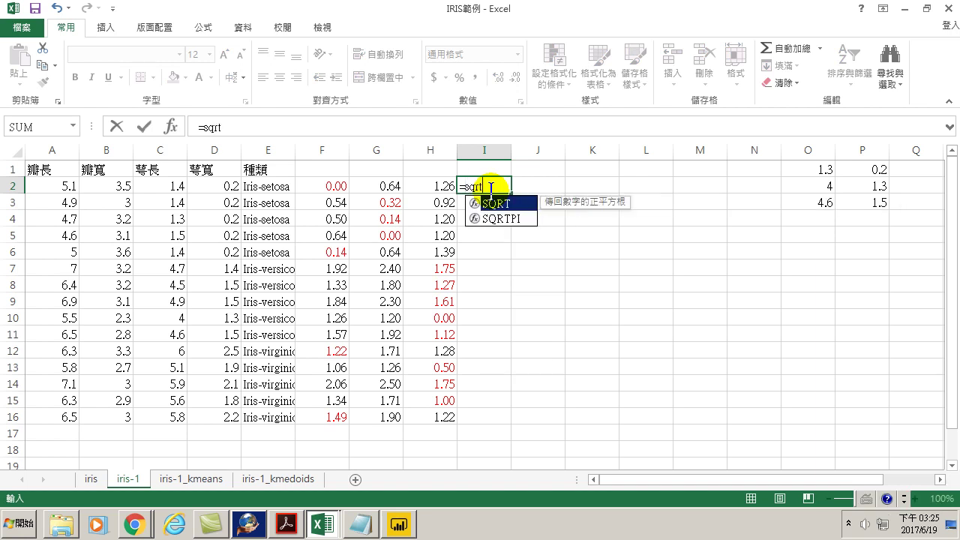
{"action": "type", "text": "t"}
{"action": "key", "text": "Escape"}
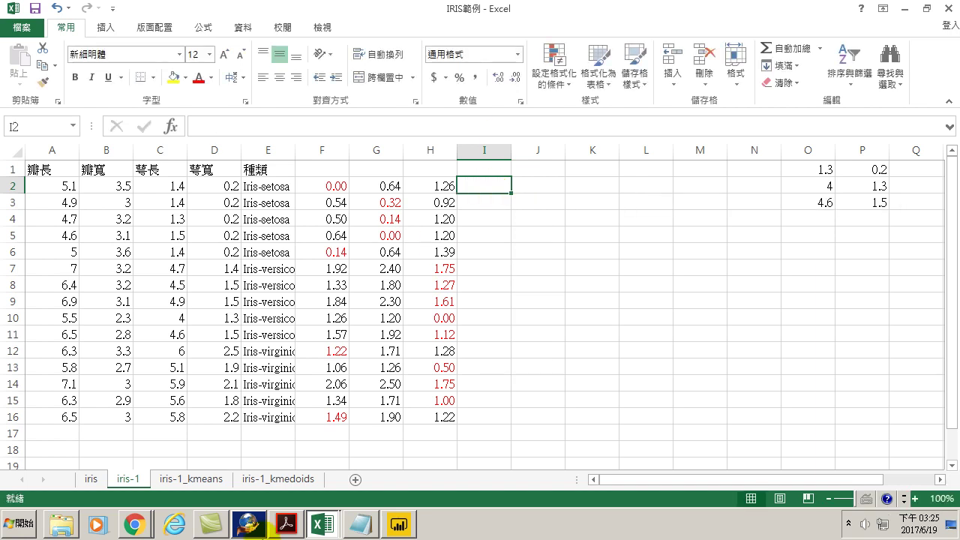
Step: Switch to Acrobat Reader to review the k-means scatter charts on pages 106 and 107, and return to the IRIS範例 workbook in Excel
{"action": "left_click", "coordinate": [285, 529]}
{"action": "scroll", "coordinate": [468, 255], "scroll_direction": "up", "scroll_amount": 10}
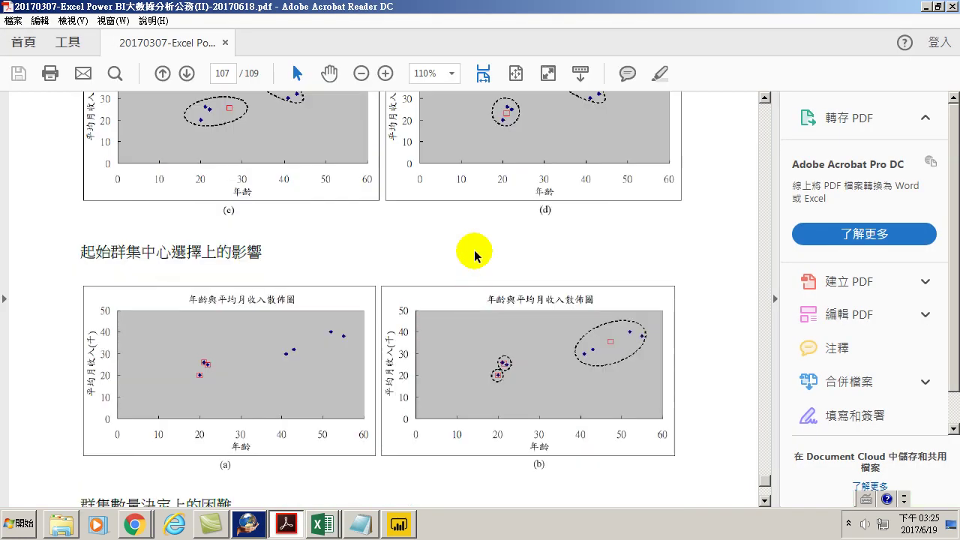
{"action": "scroll", "coordinate": [468, 300], "scroll_direction": "up", "scroll_amount": 10}
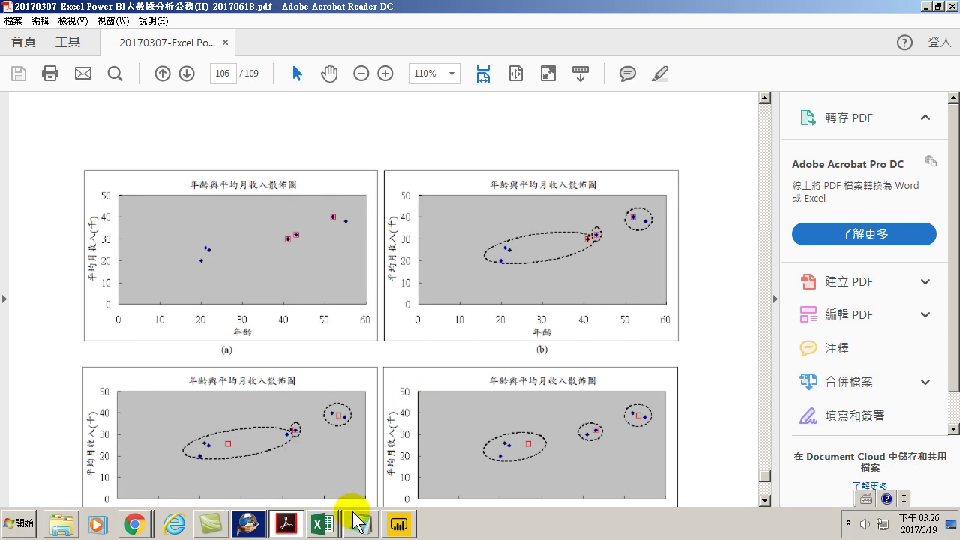
{"action": "left_click", "coordinate": [322, 525]}
{"action": "left_click", "coordinate": [325, 490]}
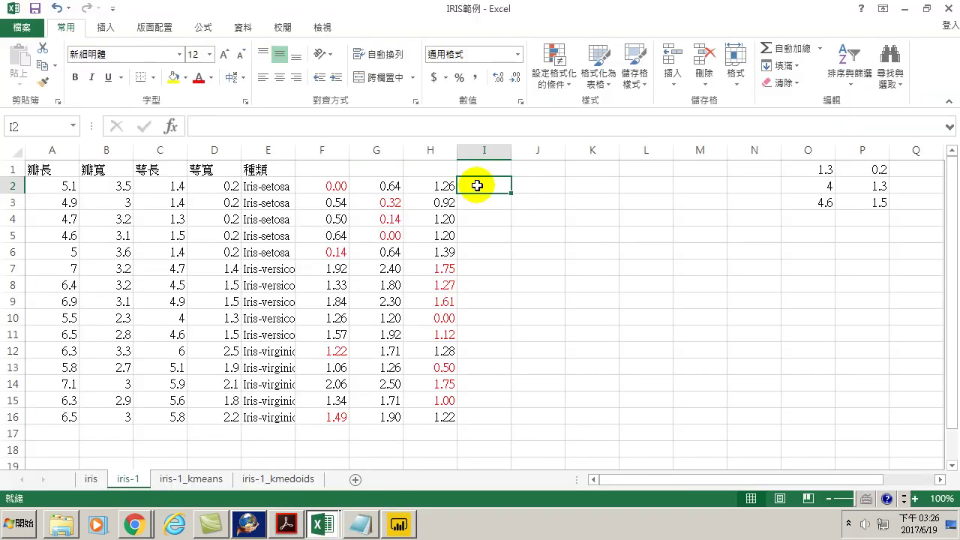
Step: Start a distance formula in I2 as SQRT with the squared 萼長 difference from the first centre, (C2-$O$1)^2
{"action": "type", "text": "=sqrt"}
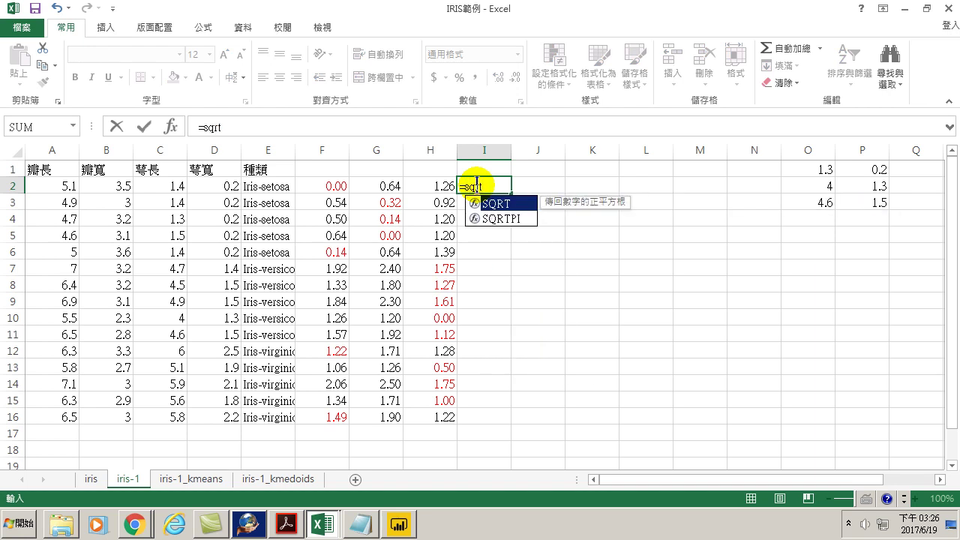
{"action": "key", "text": "Tab"}
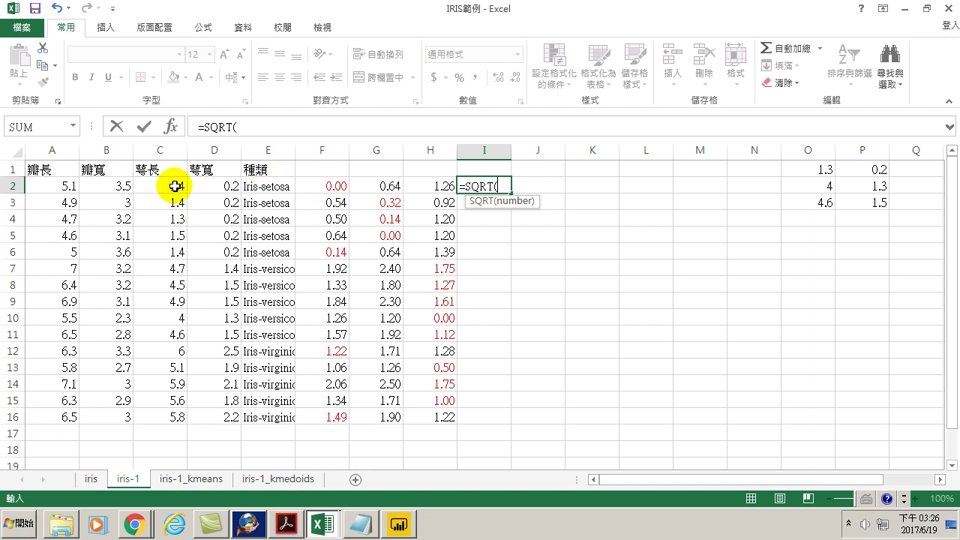
{"action": "type", "text": "("}
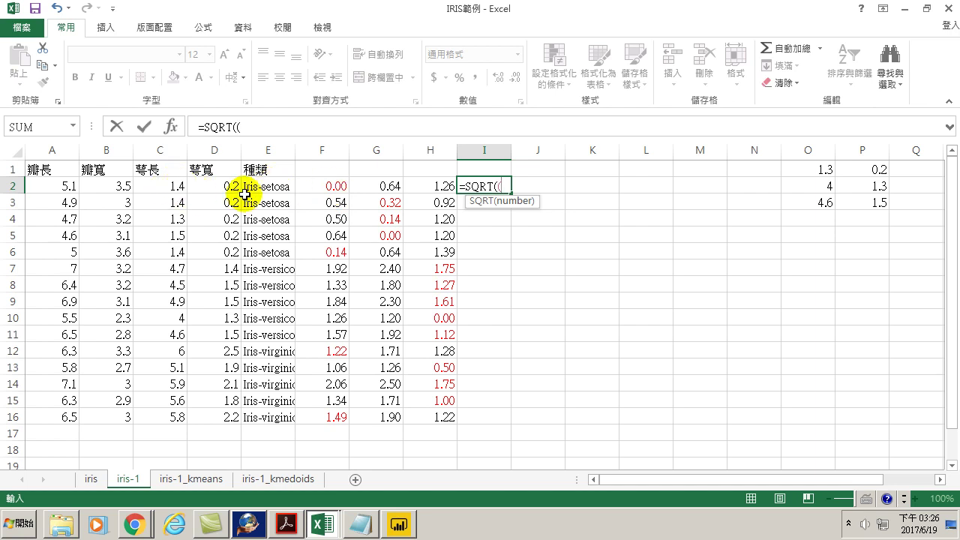
{"action": "left_click", "coordinate": [163, 187]}
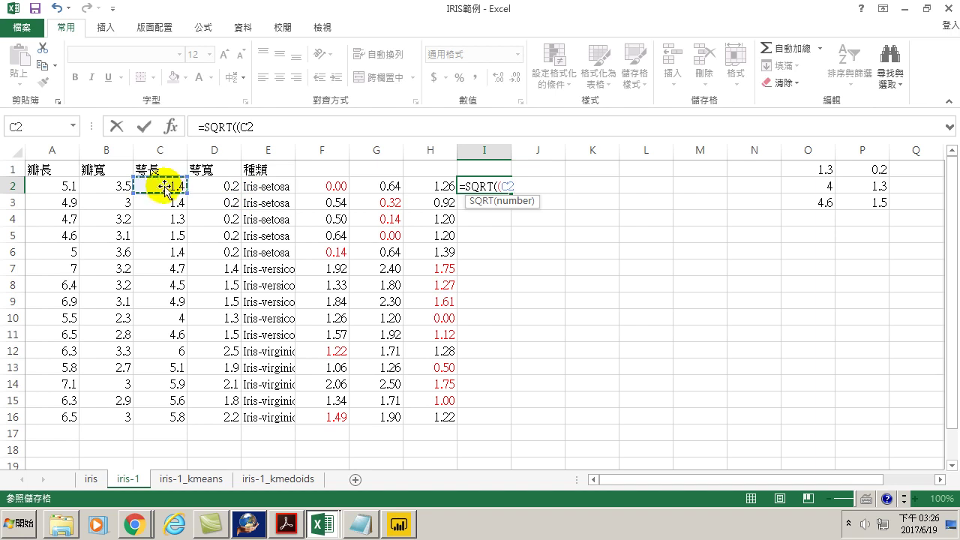
{"action": "type", "text": "-"}
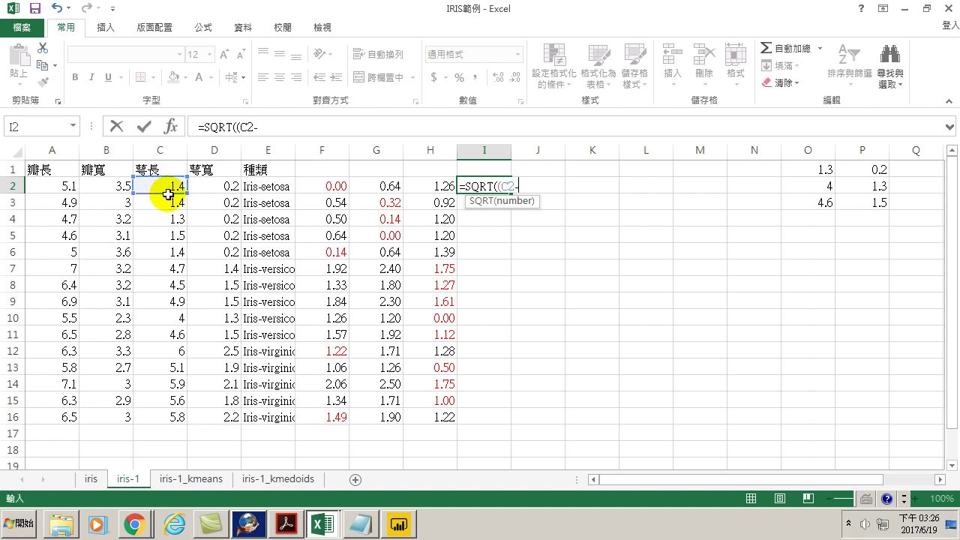
{"action": "left_click", "coordinate": [811, 173]}
{"action": "key", "text": "F4"}
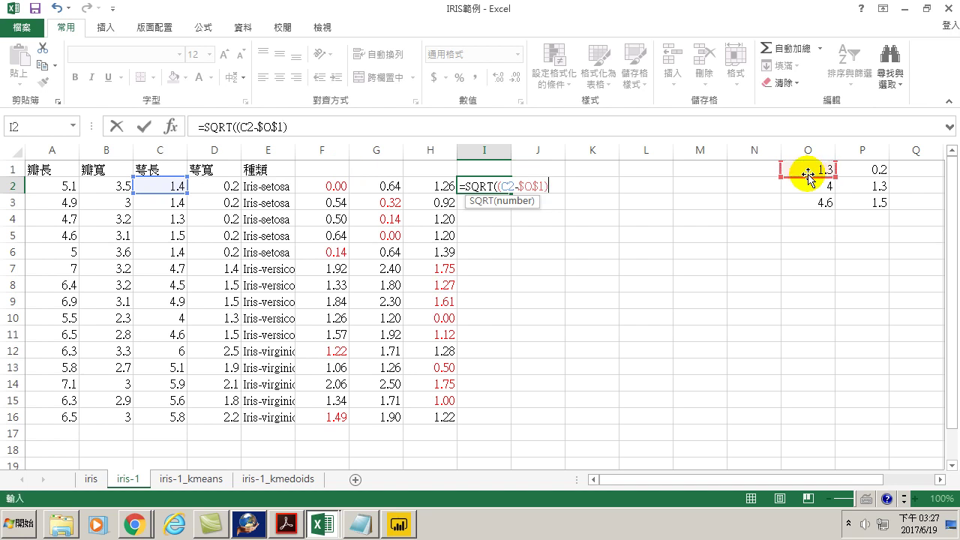
{"action": "type", "text": "^2+("}
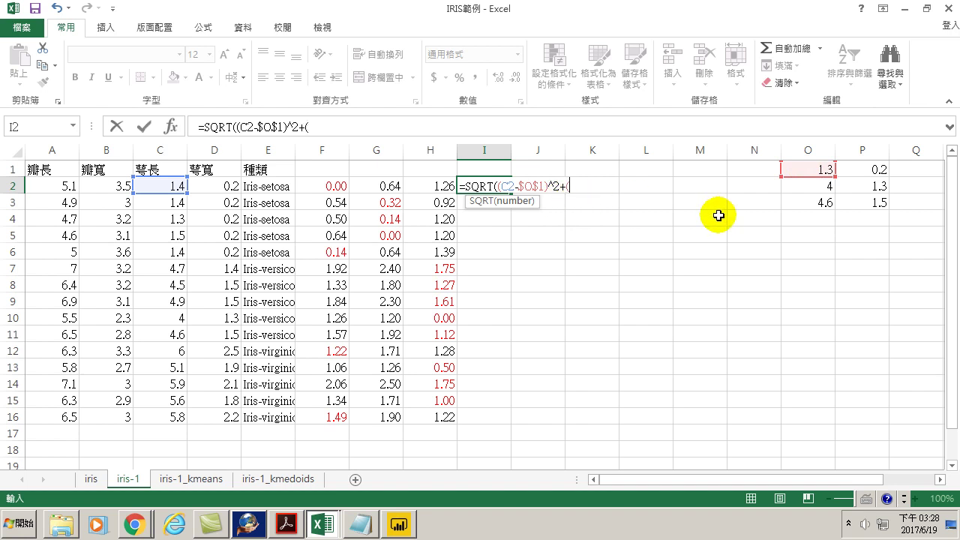
Step: Complete the I2 formula by adding the squared 萼寬 difference (D2-$P$1)^2, and fill it down to I16
{"action": "left_click", "coordinate": [209, 188]}
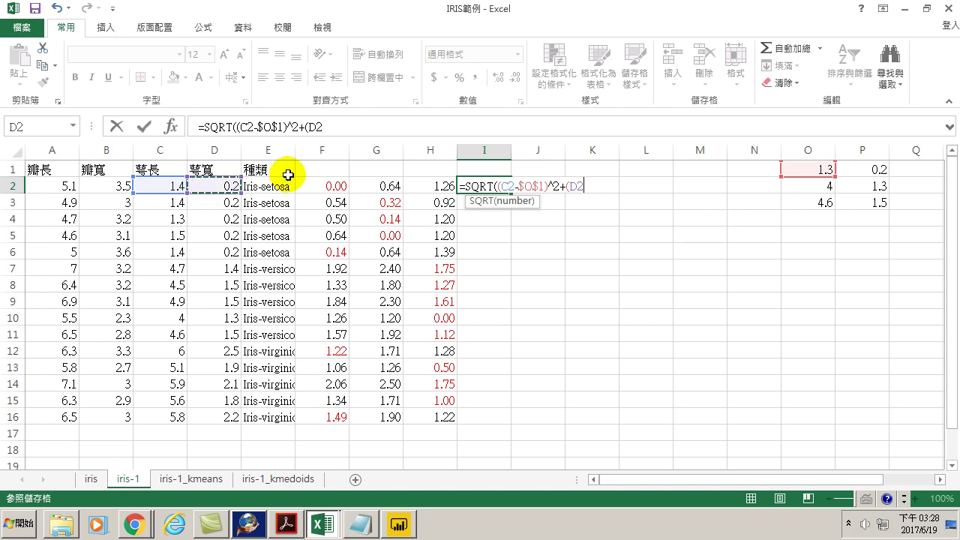
{"action": "type", "text": "-"}
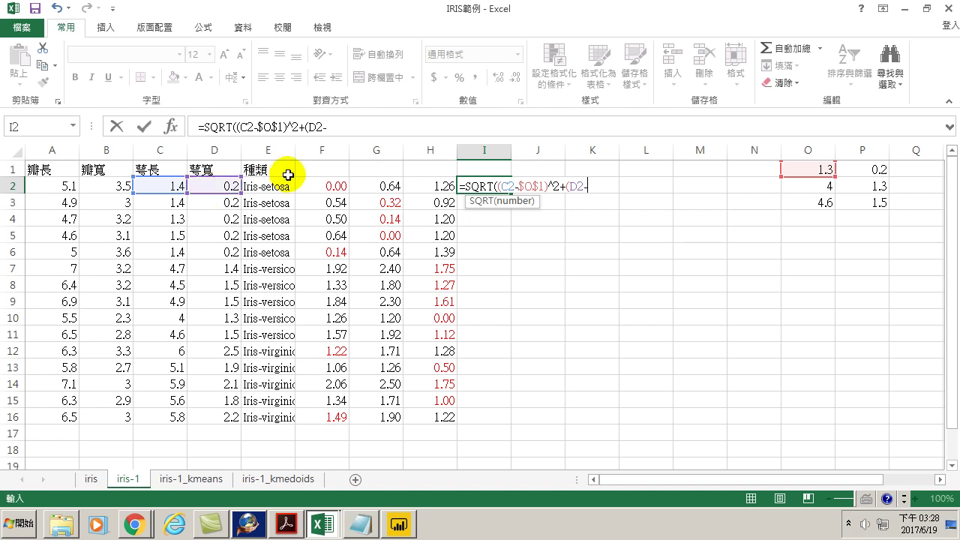
{"action": "left_click", "coordinate": [857, 169]}
{"action": "key", "text": "F4"}
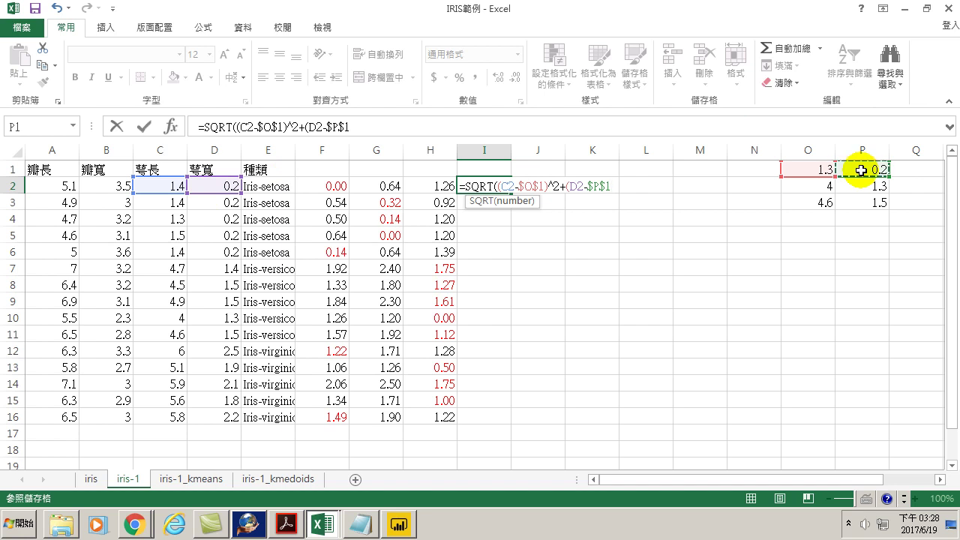
{"action": "type", "text": ")^2"}
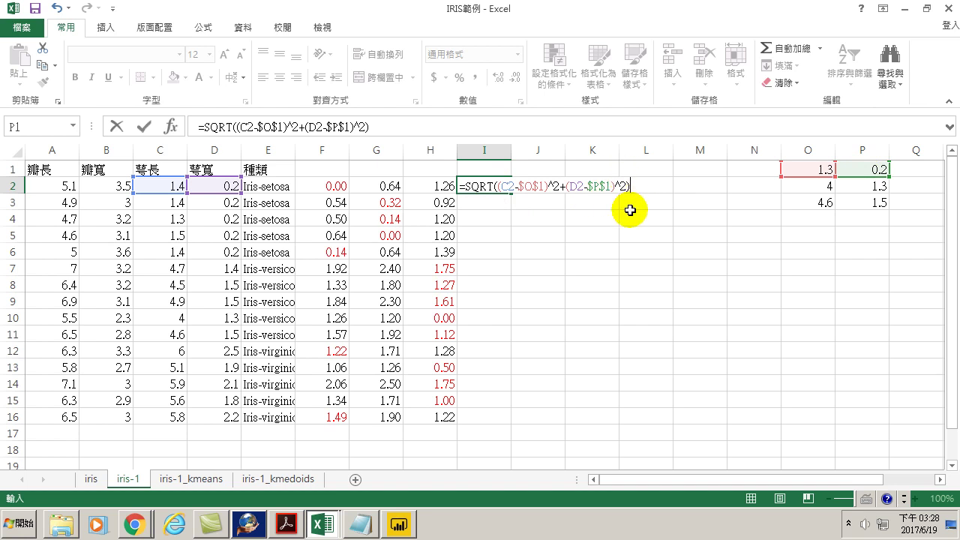
{"action": "key", "text": "Return"}
{"action": "left_click", "coordinate": [491, 188]}
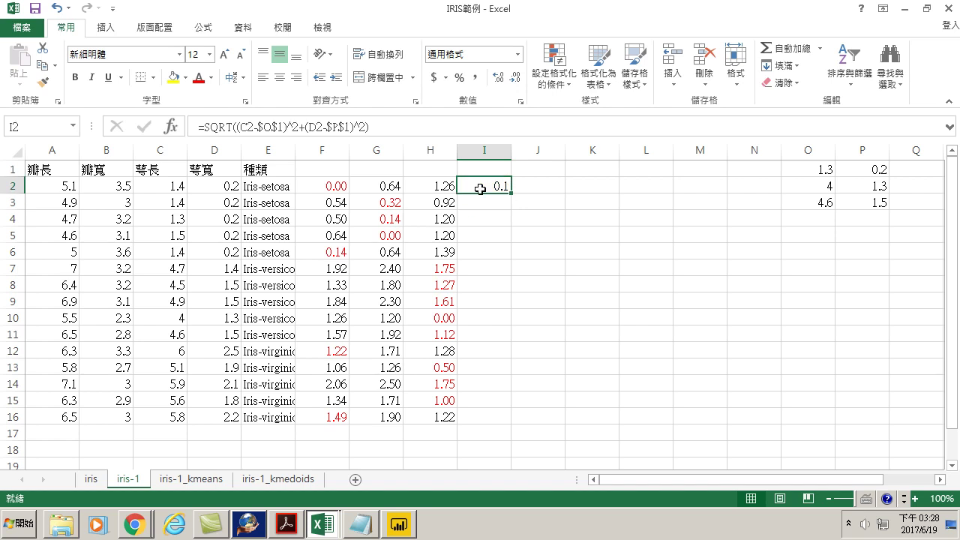
{"action": "double_click", "coordinate": [511, 195]}
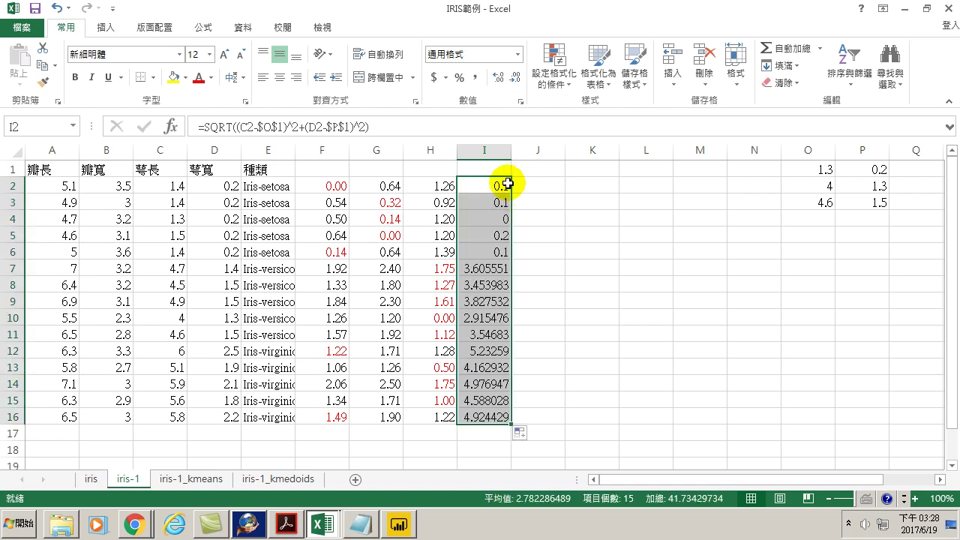
Step: Start a distance formula in J2 as SQRT with the squared 萼長 difference from the second centre, (C2-$O$2)^2
{"action": "left_click", "coordinate": [544, 187]}
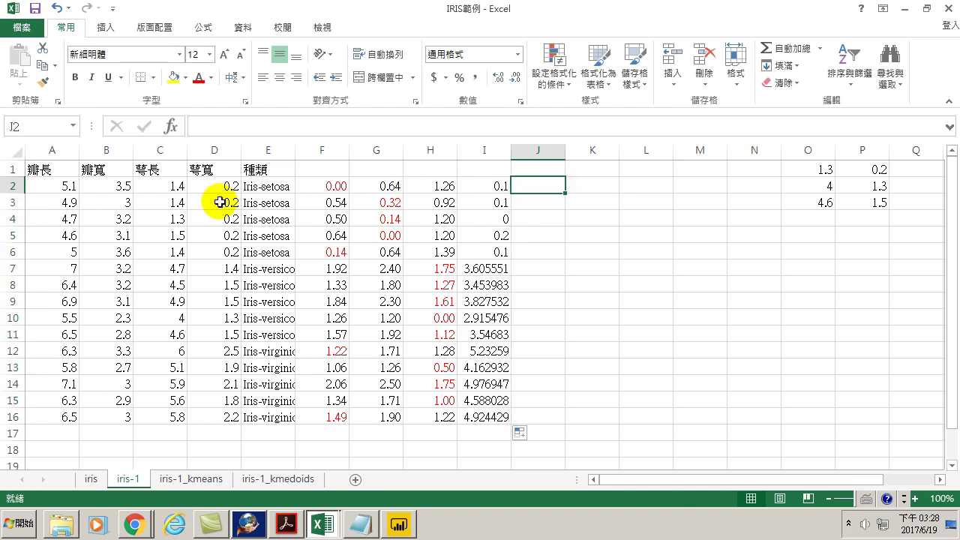
{"action": "type", "text": "="}
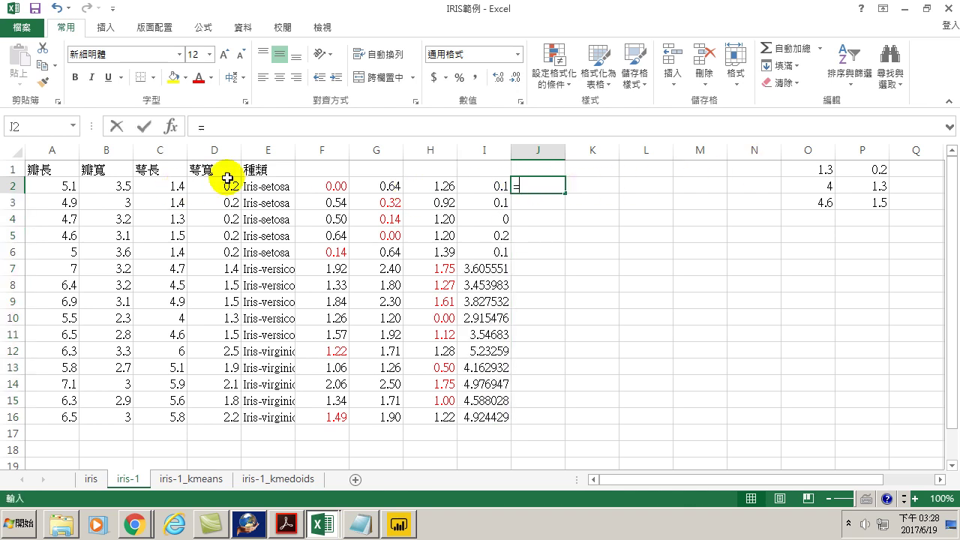
{"action": "type", "text": "sqrt"}
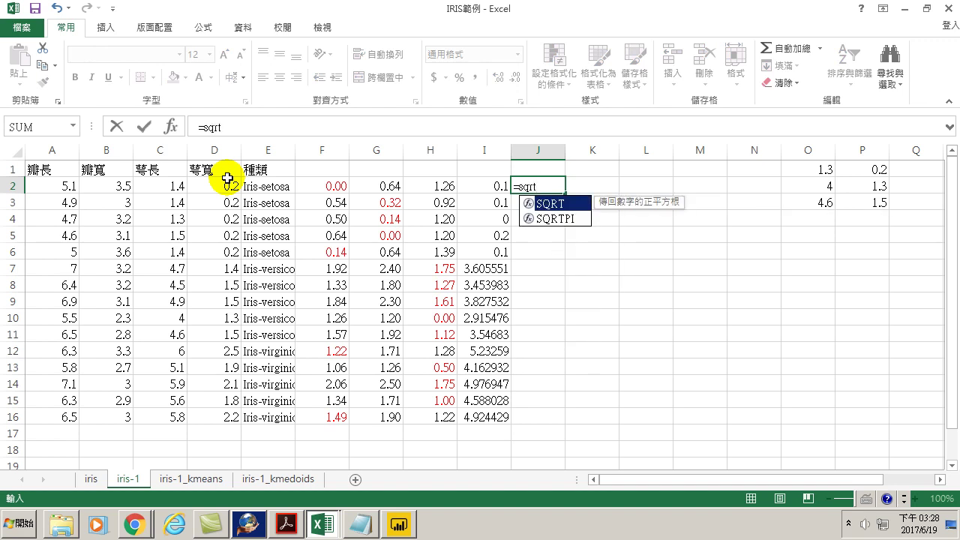
{"action": "type", "text": "("}
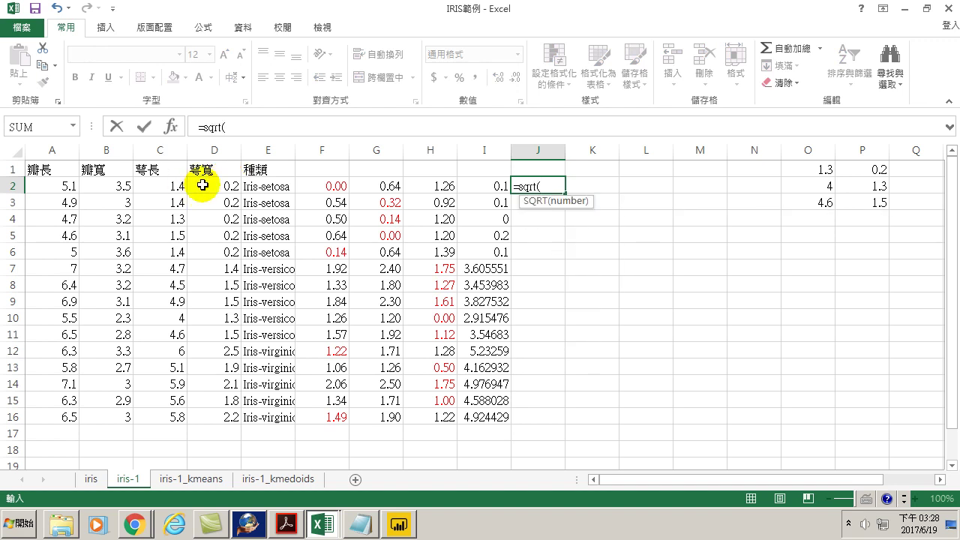
{"action": "type", "text": "("}
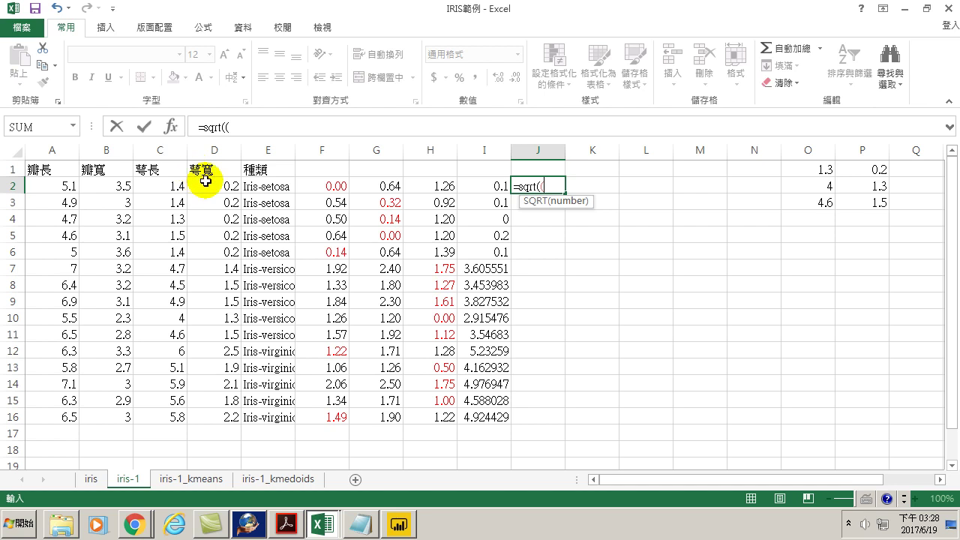
{"action": "left_click", "coordinate": [160, 186]}
{"action": "type", "text": "-"}
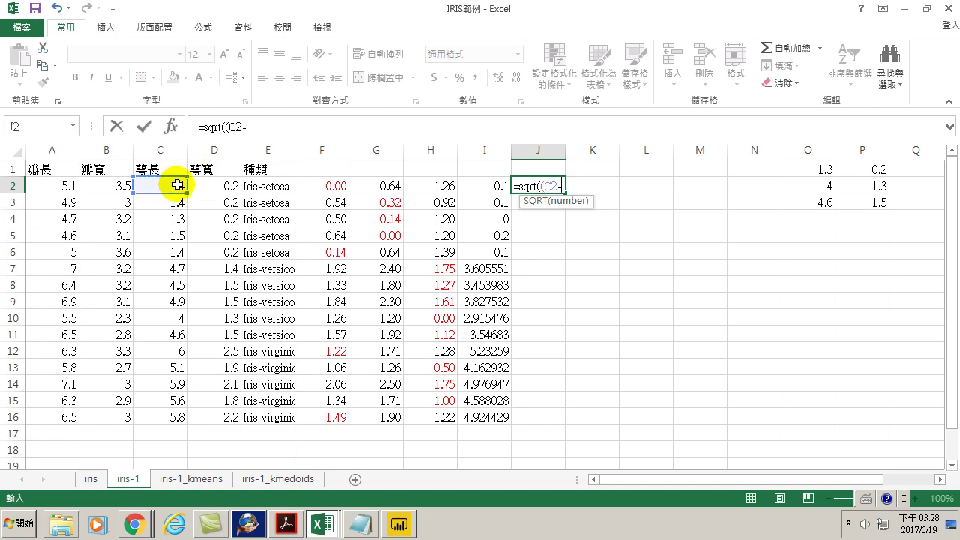
{"action": "left_click", "coordinate": [807, 184]}
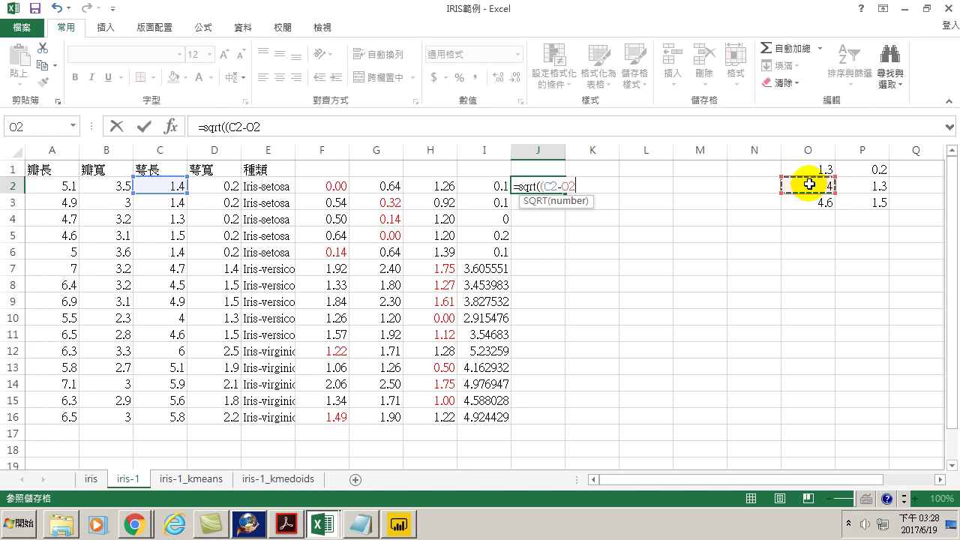
{"action": "key", "text": "F4"}
{"action": "type", "text": ")^"}
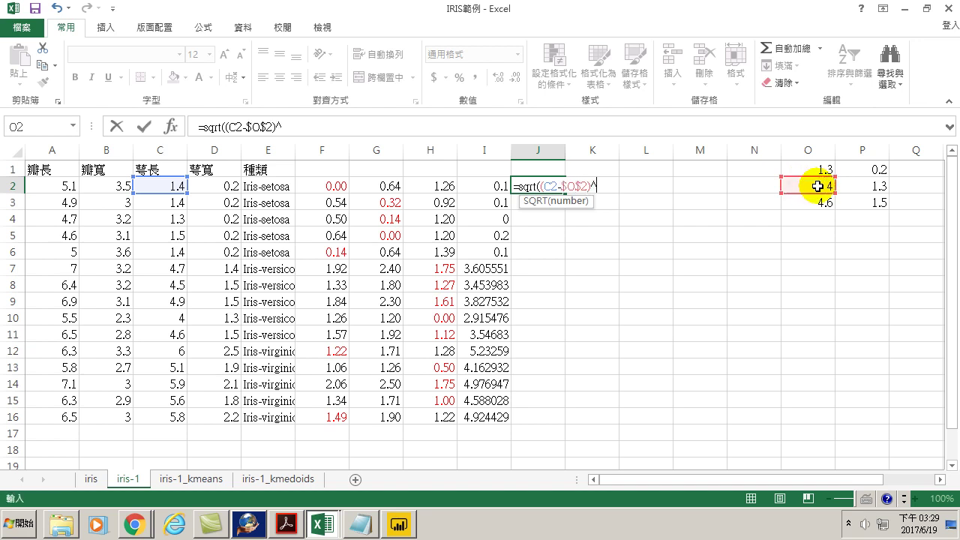
{"action": "type", "text": "2+("}
Step: Complete the J2 formula by adding the squared 萼寬 difference (D2-$P$2)^2, and fill it down to J16
{"action": "left_click", "coordinate": [218, 187]}
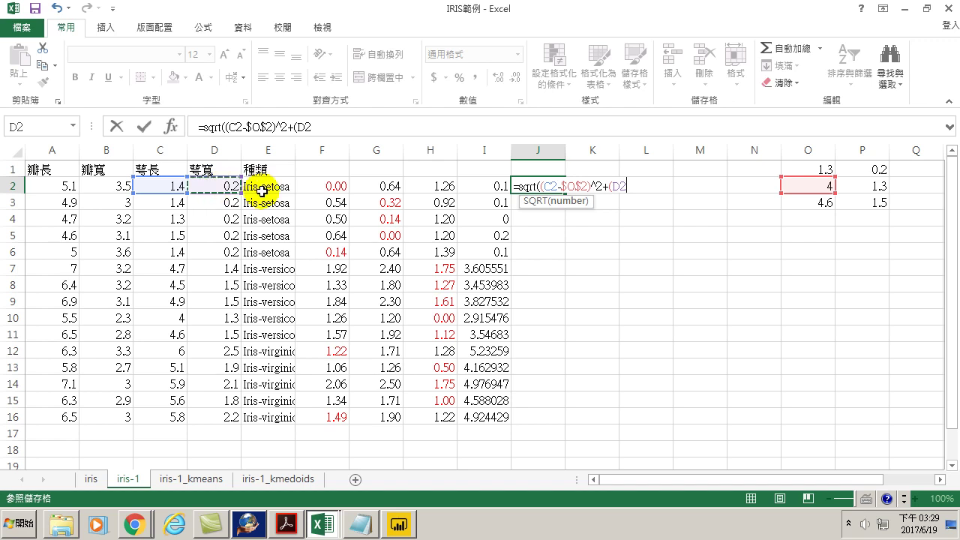
{"action": "type", "text": "-"}
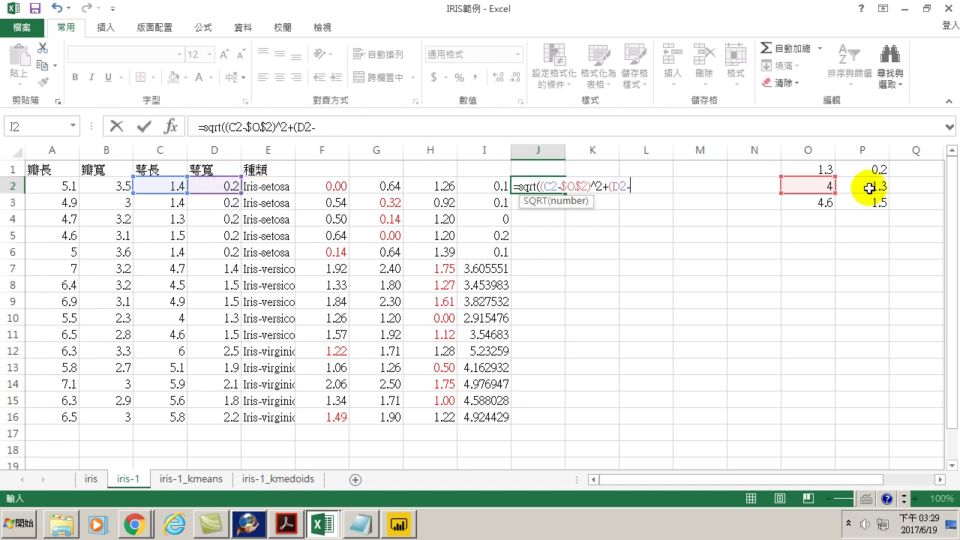
{"action": "left_click", "coordinate": [871, 184]}
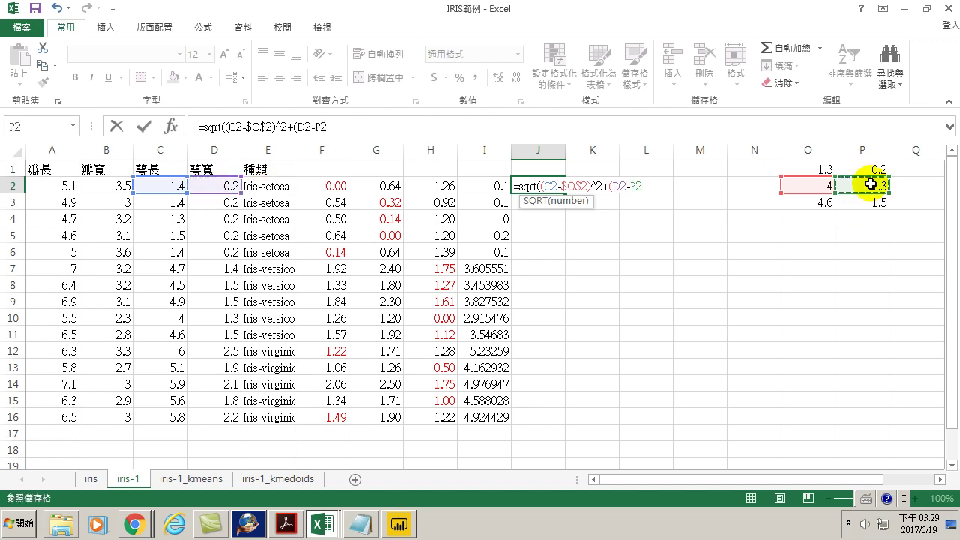
{"action": "key", "text": "F4"}
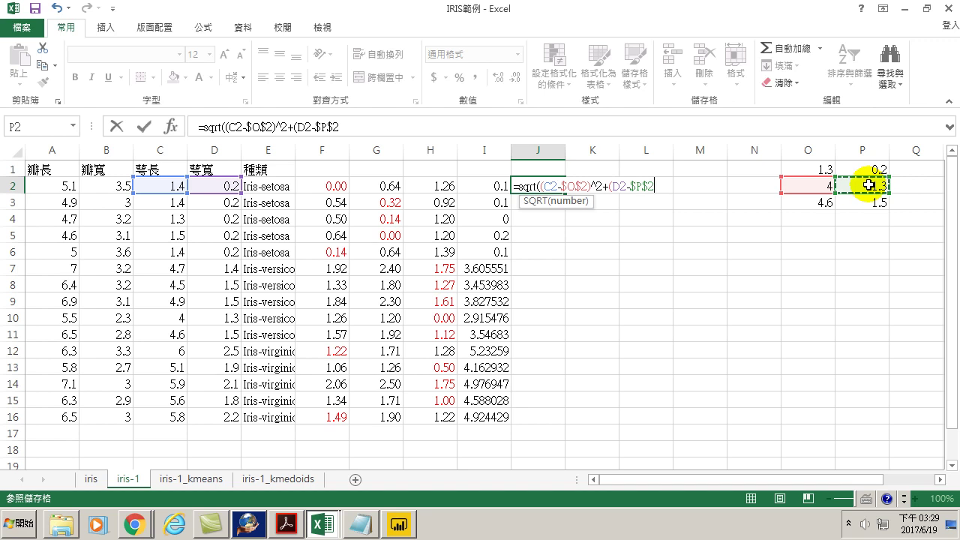
{"action": "type", "text": ")^2"}
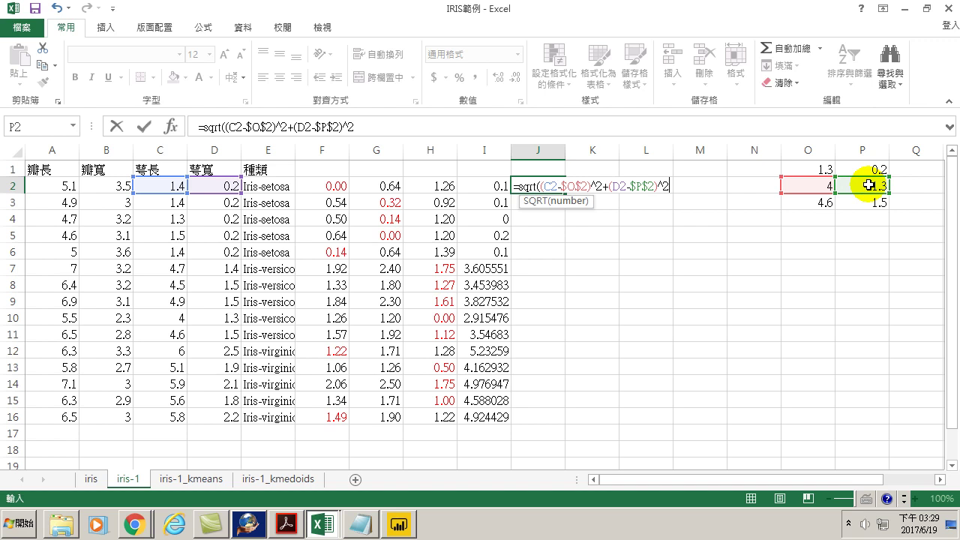
{"action": "type", "text": ")"}
{"action": "key", "text": "Return"}
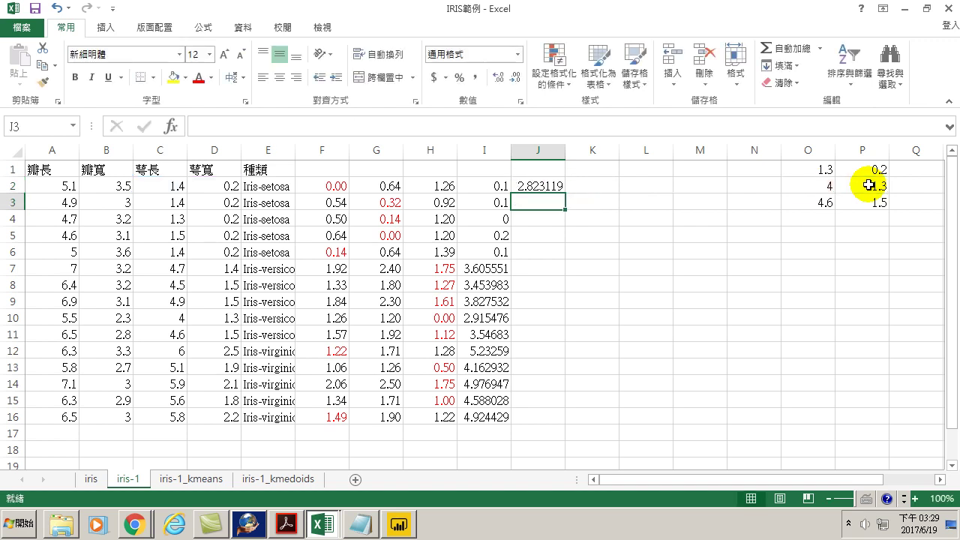
{"action": "left_click", "coordinate": [560, 184]}
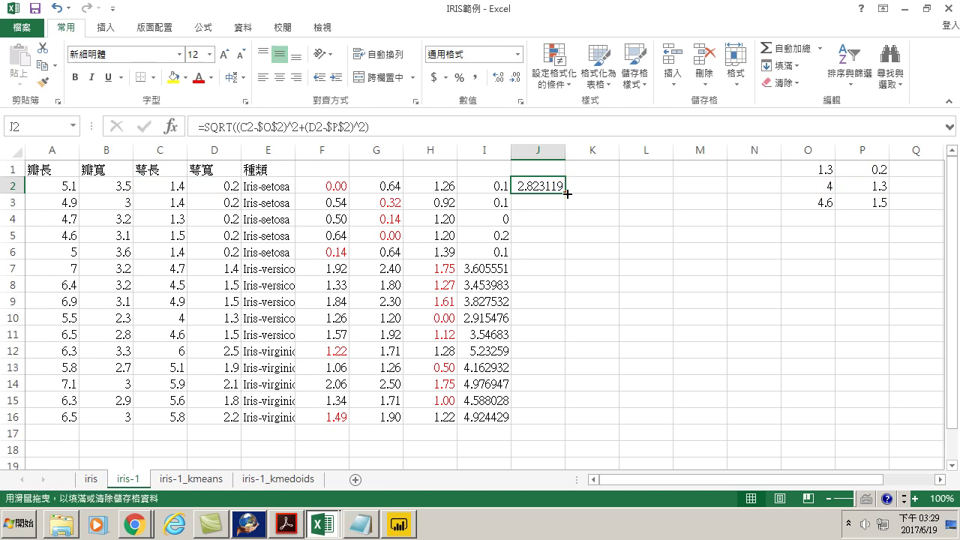
{"action": "double_click", "coordinate": [566, 193]}
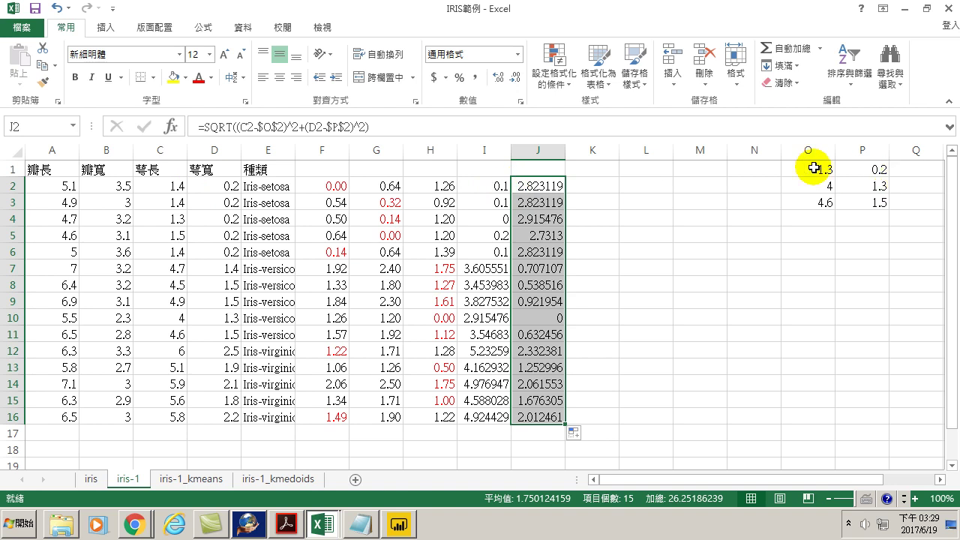
Step: Number the three cluster centres 1, 2 and 3 in cells N1 to N3
{"action": "left_click", "coordinate": [763, 168]}
{"action": "type", "text": "1"}
{"action": "key", "text": "Return"}
{"action": "type", "text": "2"}
{"action": "key", "text": "Return"}
{"action": "type", "text": "3"}
{"action": "key", "text": "Return"}
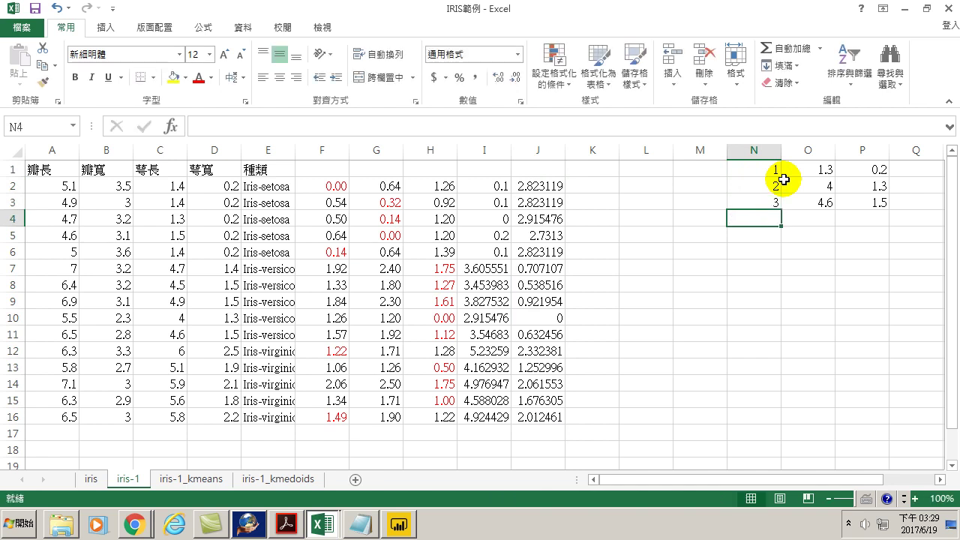
Step: Start a distance formula in K2 as SQRT with the squared 萼長 difference from the third centre, (C2-$O$3)^2
{"action": "left_click", "coordinate": [590, 187]}
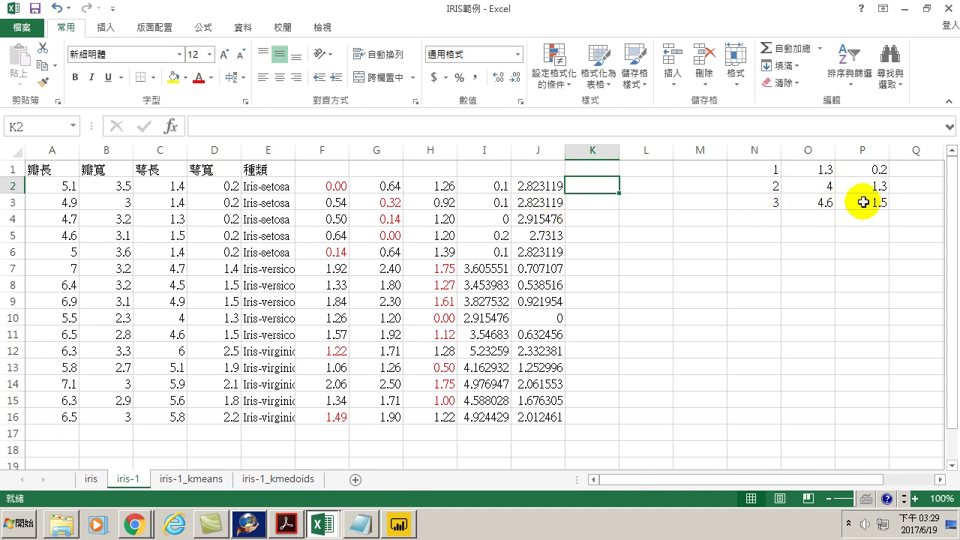
{"action": "type", "text": "="}
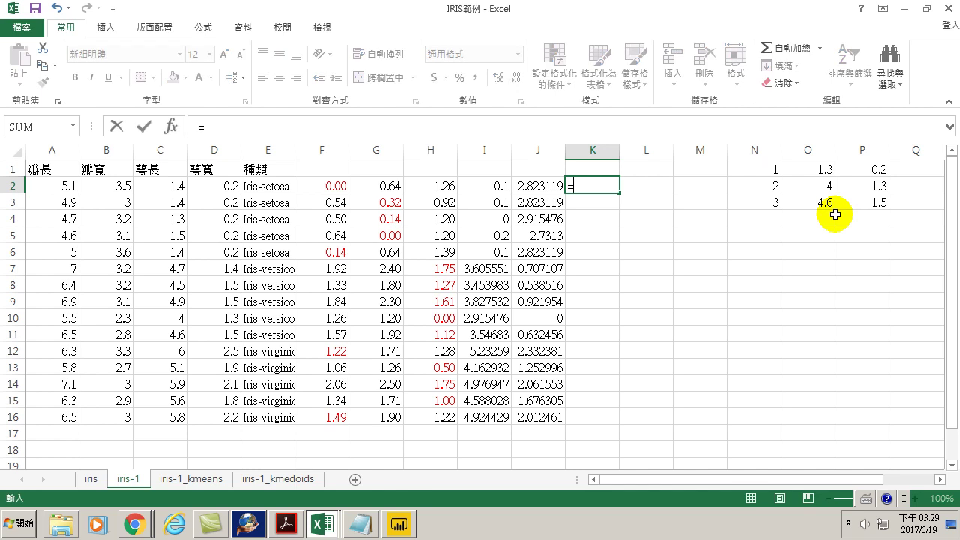
{"action": "type", "text": "sqrt(("}
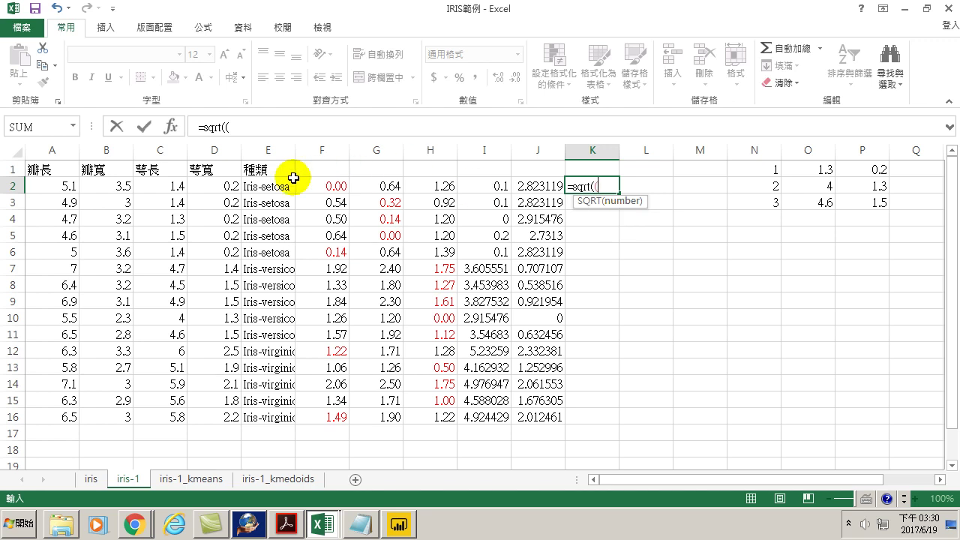
{"action": "left_click", "coordinate": [161, 187]}
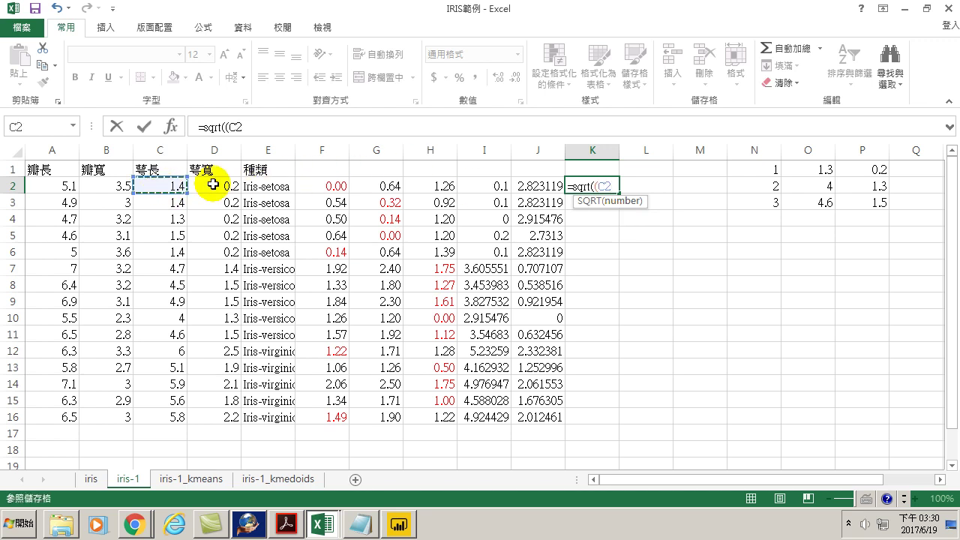
{"action": "type", "text": "-"}
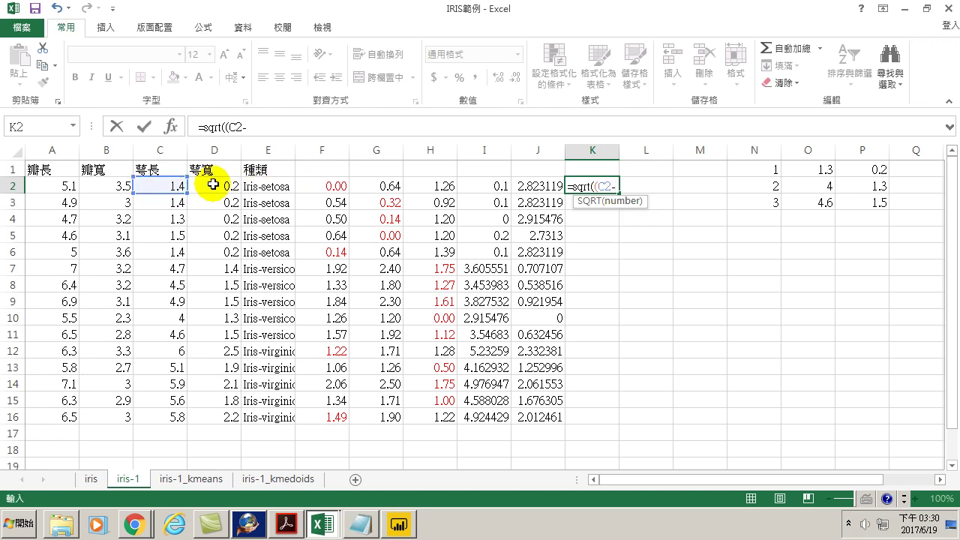
{"action": "left_click", "coordinate": [800, 202]}
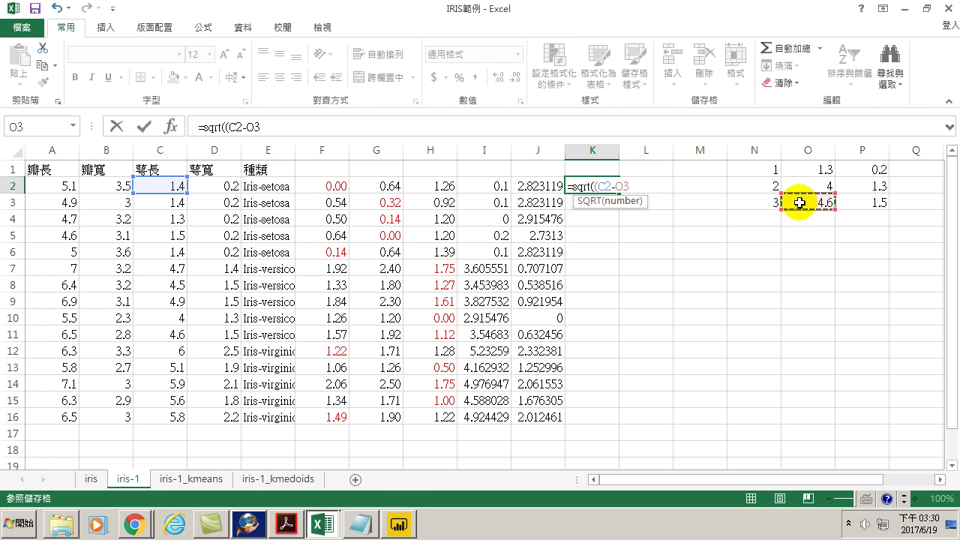
{"action": "key", "text": "F4"}
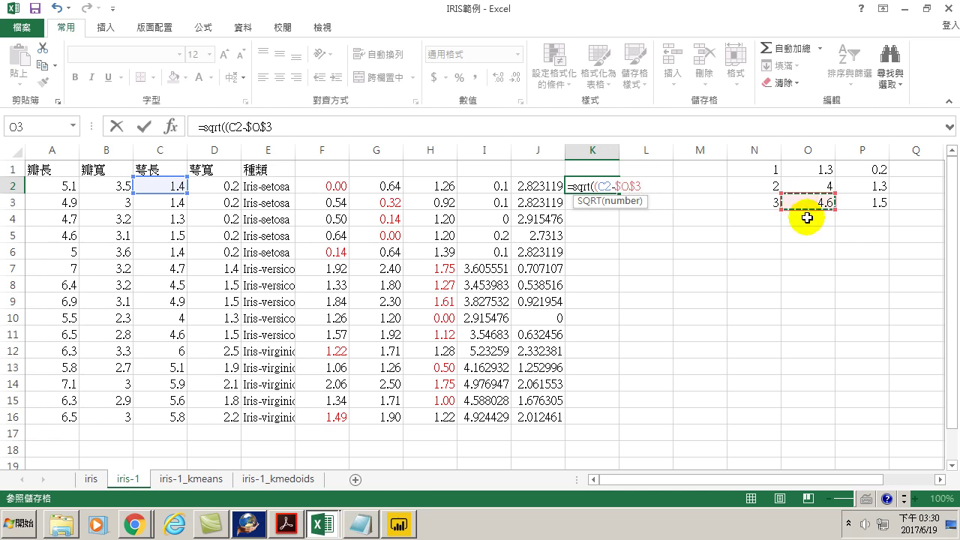
{"action": "type", "text": ")^2"}
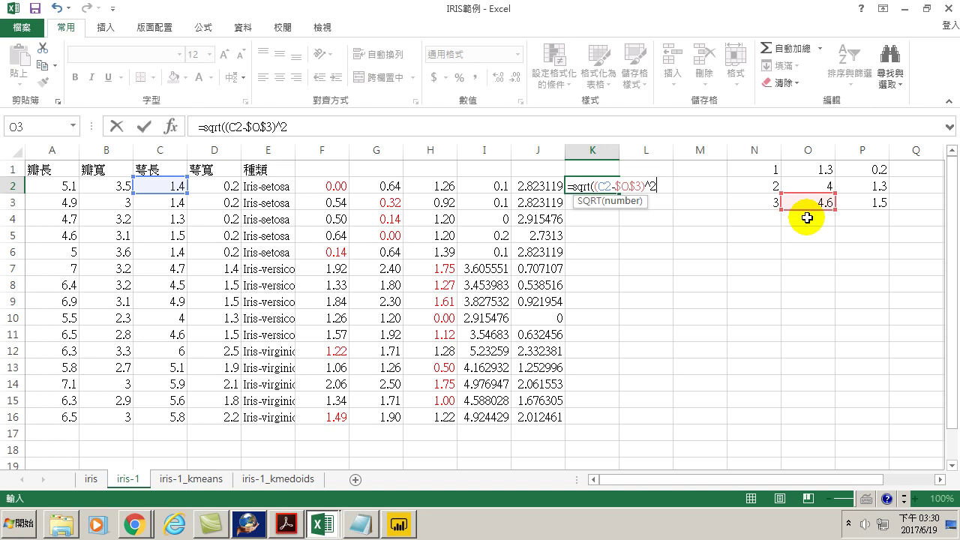
Step: Complete the K2 formula by adding the squared 萼寬 difference (D2-$P$3)^2, and fill it down to K16
{"action": "type", "text": "+("}
{"action": "left_click", "coordinate": [214, 188]}
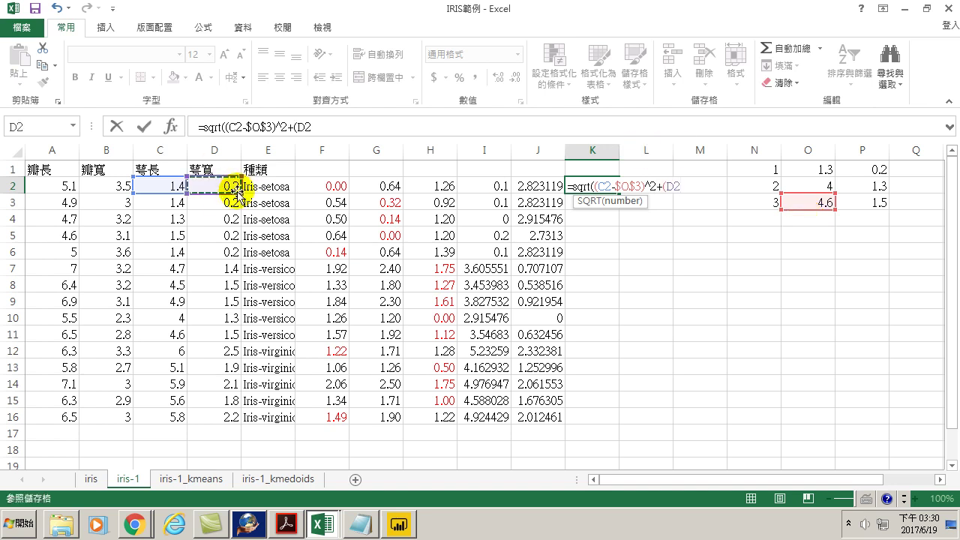
{"action": "type", "text": "-"}
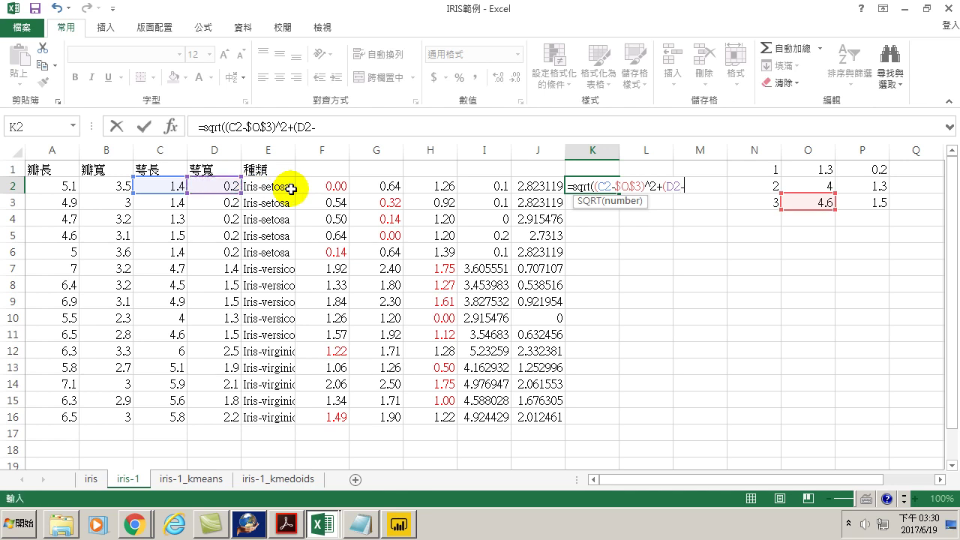
{"action": "left_click", "coordinate": [877, 206]}
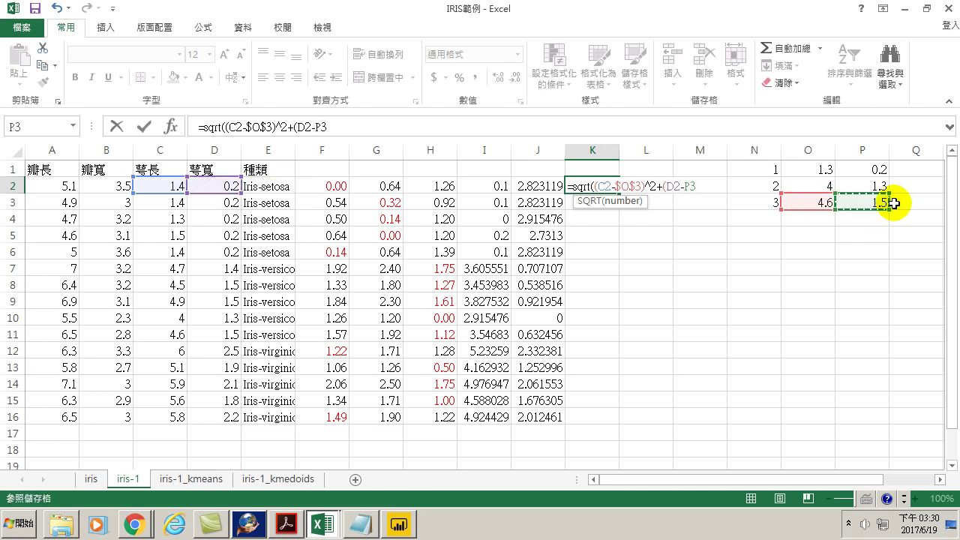
{"action": "key", "text": "F4"}
{"action": "type", "text": ")^2"}
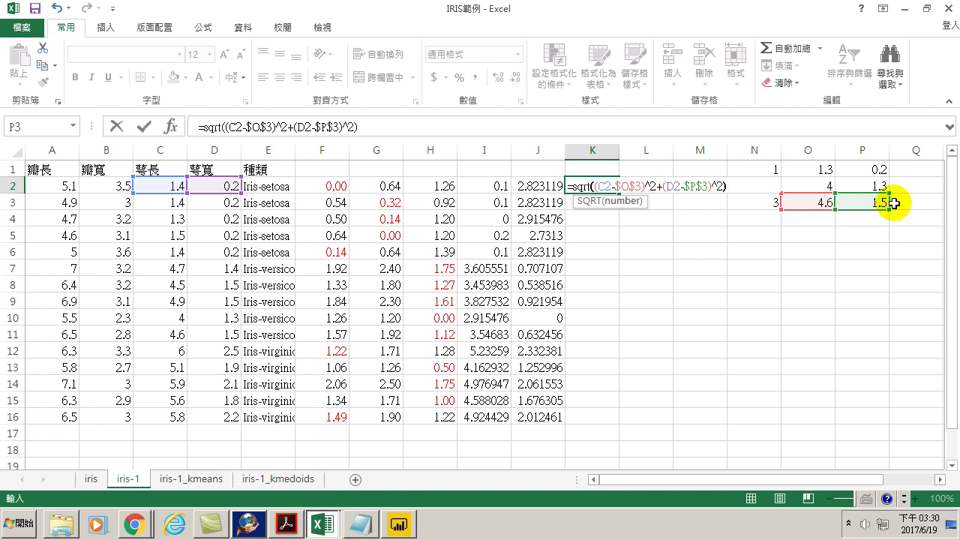
{"action": "key", "text": "Return"}
{"action": "left_click", "coordinate": [582, 183]}
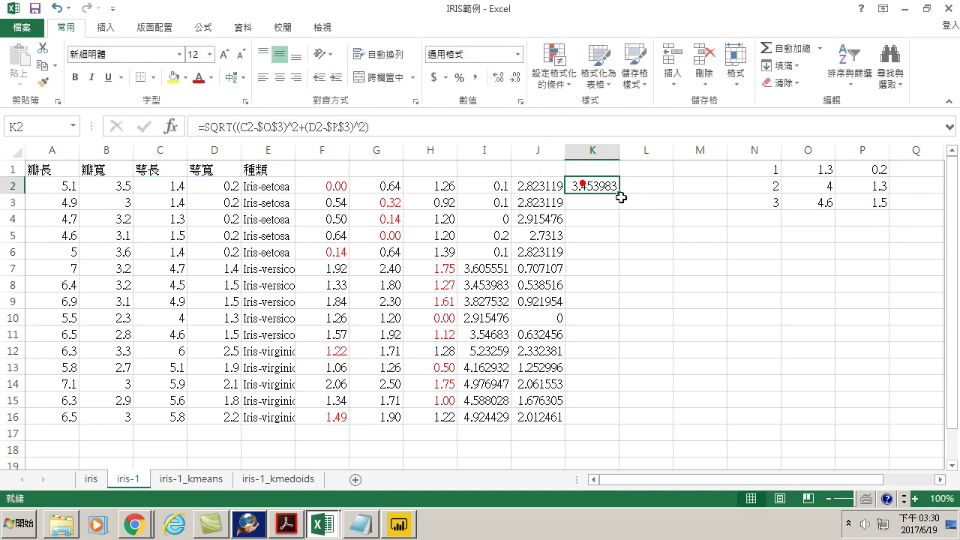
{"action": "double_click", "coordinate": [621, 197]}
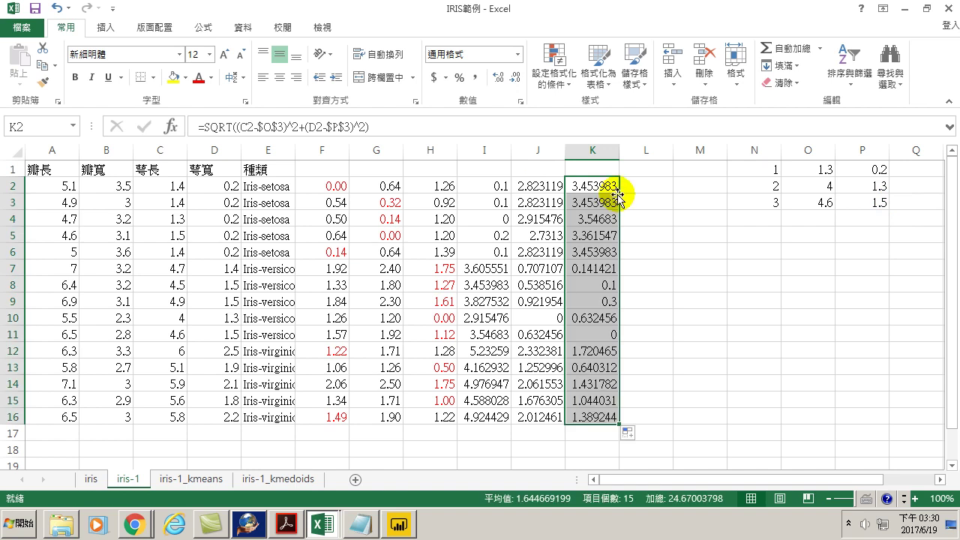
Step: Check the clustering scatter plots on page 106 of the PDF in Acrobat Reader, and return to the IRIS範例 workbook in Excel
{"action": "left_click", "coordinate": [491, 186]}
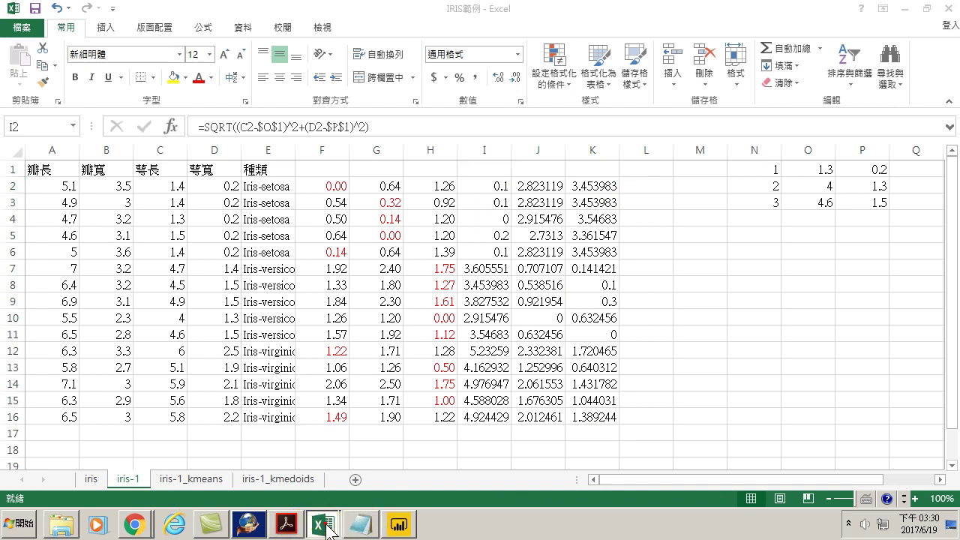
{"action": "left_click", "coordinate": [298, 526]}
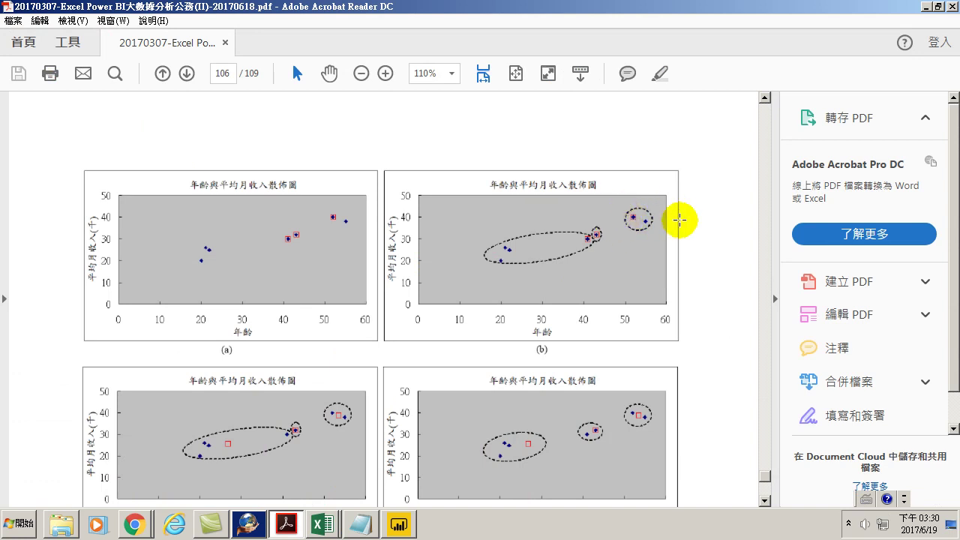
{"action": "mouse_move", "coordinate": [367, 530]}
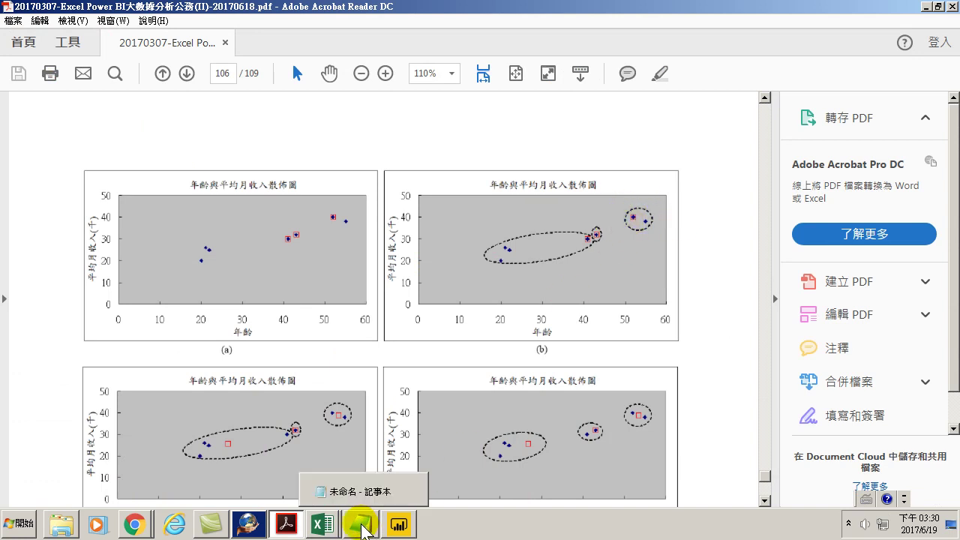
{"action": "mouse_move", "coordinate": [324, 525]}
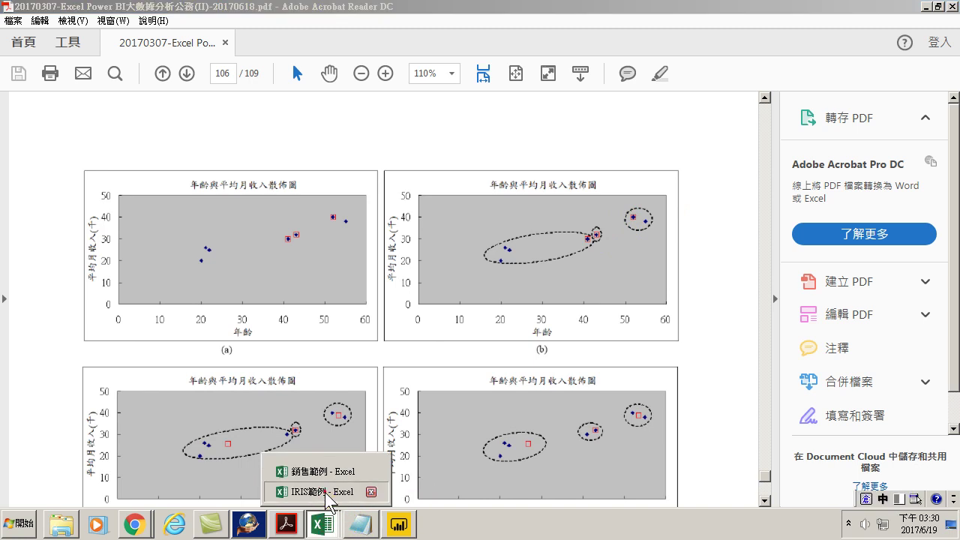
{"action": "left_click", "coordinate": [322, 489]}
{"action": "left_click", "coordinate": [632, 185]}
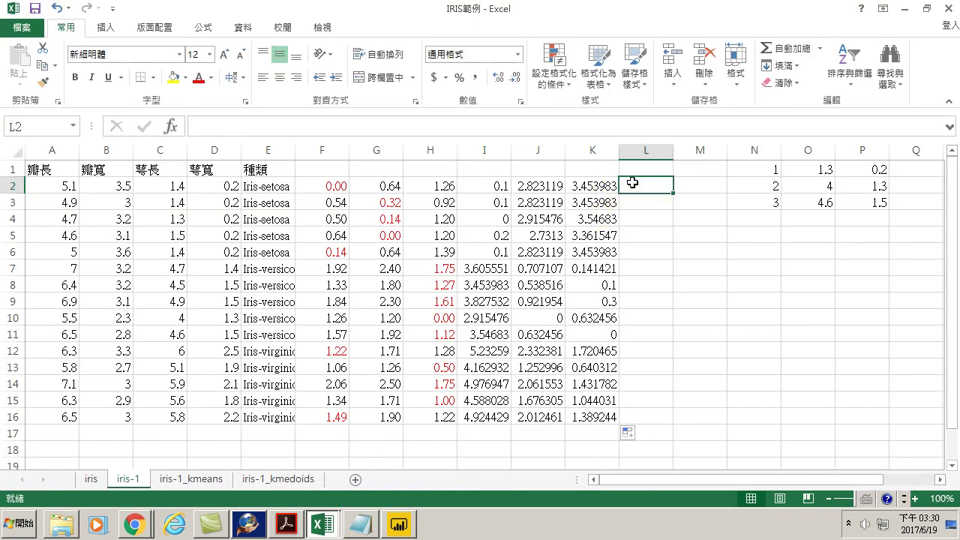
Step: Colour the first-centre distances in I2 to I6 red to mark them as each sample's shortest distance
{"action": "left_click", "coordinate": [490, 186]}
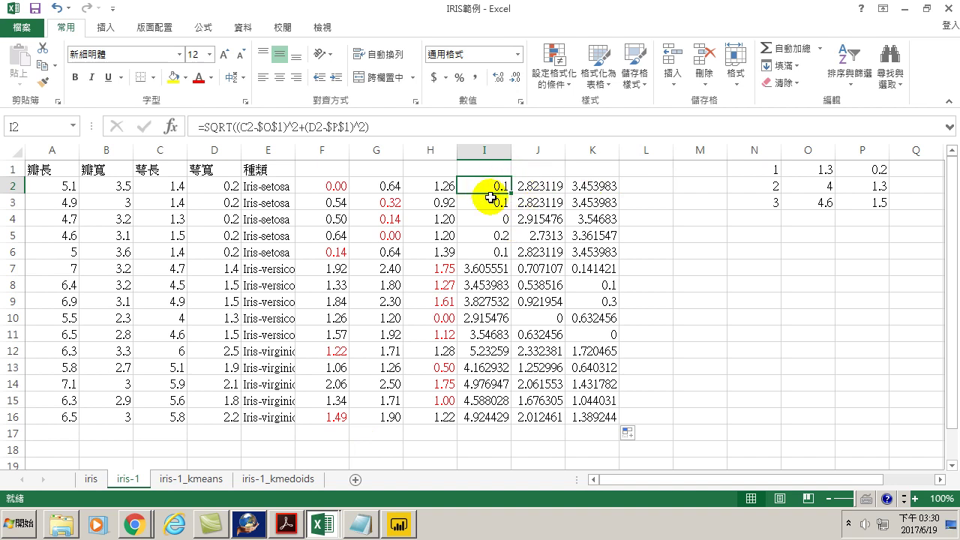
{"action": "left_click", "coordinate": [199, 77]}
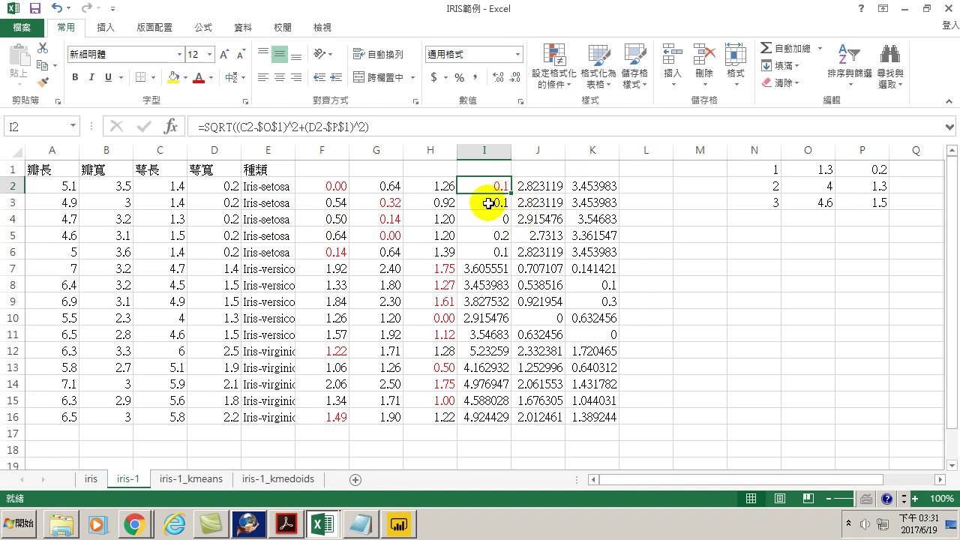
{"action": "left_click_drag", "start_coordinate": [488, 202], "coordinate": [489, 249]}
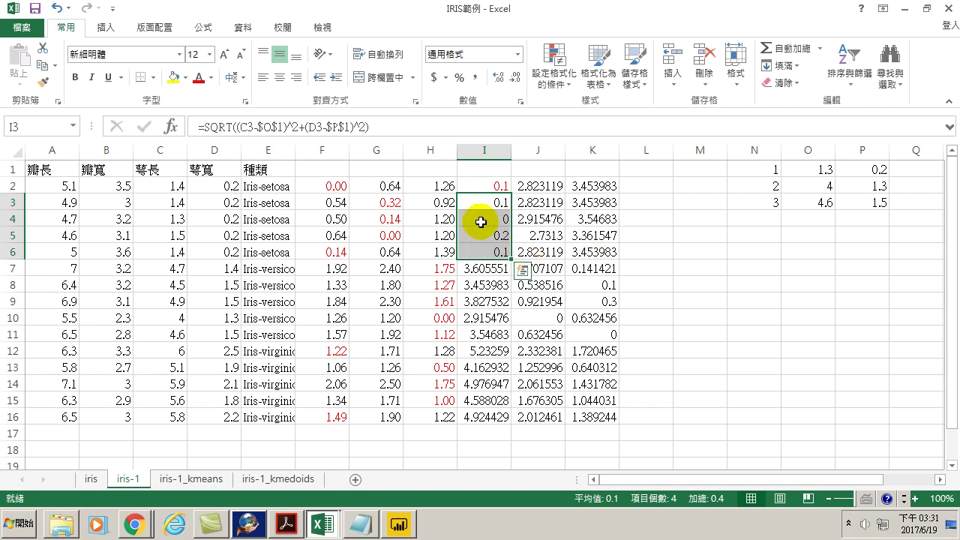
{"action": "left_click", "coordinate": [199, 77]}
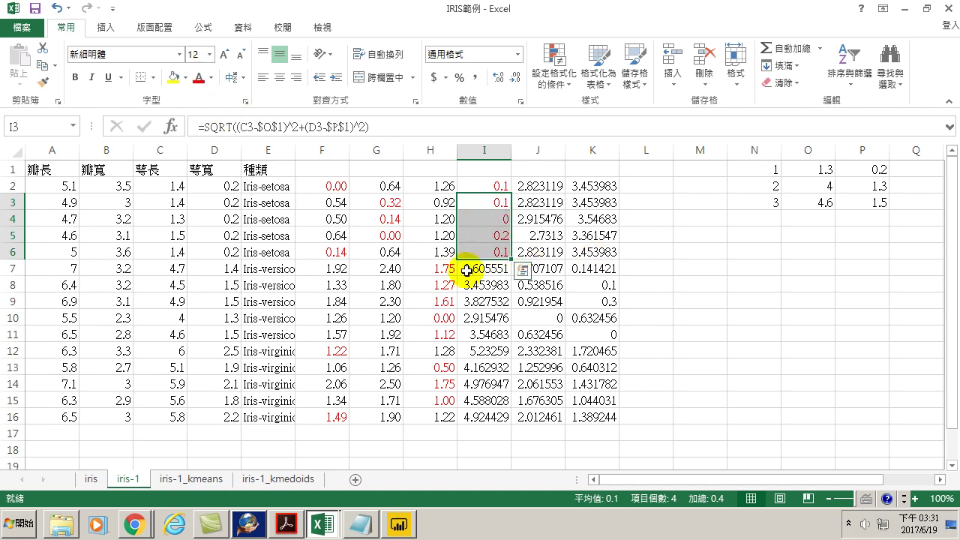
Step: Colour the shortest distances of the remaining samples red: K7 to K9, J10, and K11 to K16
{"action": "left_click", "coordinate": [592, 268]}
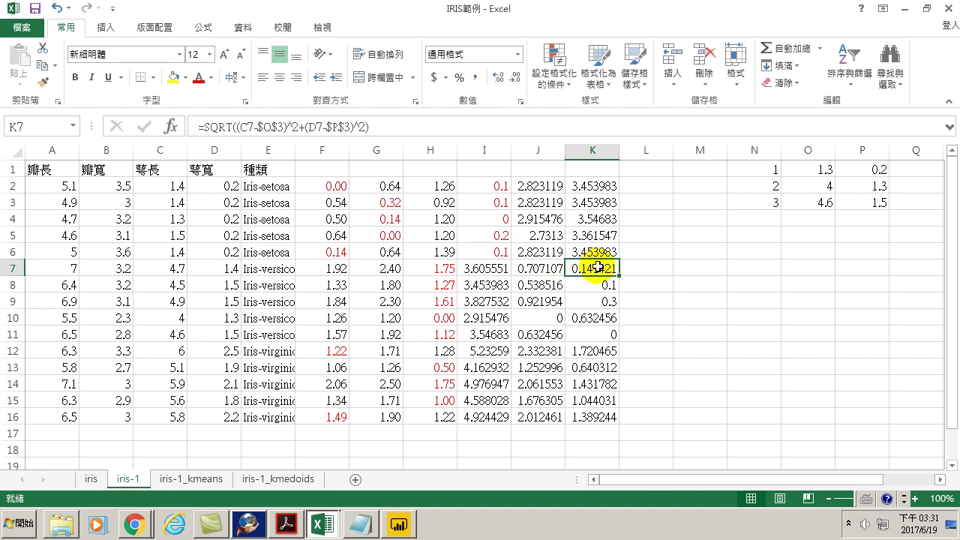
{"action": "left_click_drag", "start_coordinate": [593, 270], "coordinate": [596, 291]}
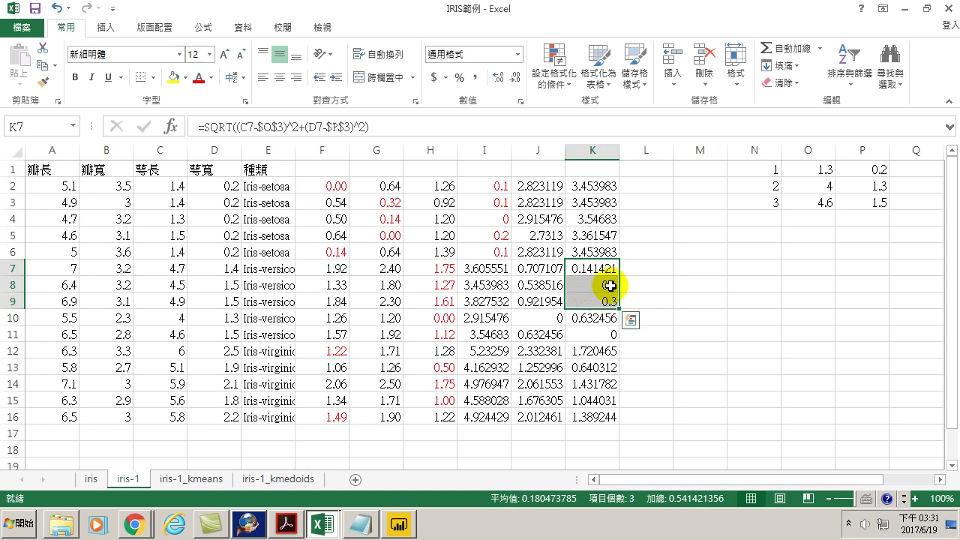
{"action": "left_click", "coordinate": [542, 317], "text": "ctrl"}
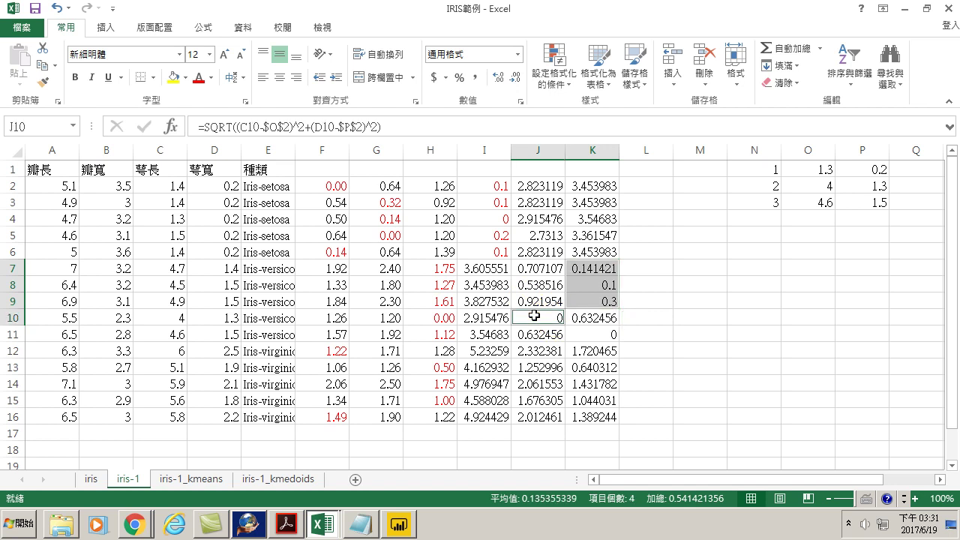
{"action": "left_click", "coordinate": [596, 333], "text": "ctrl"}
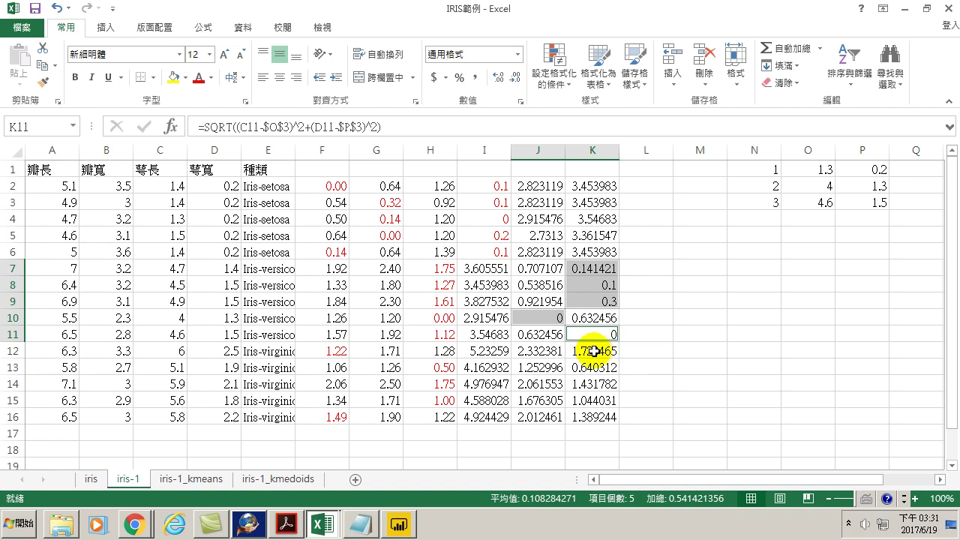
{"action": "left_click", "coordinate": [592, 351], "text": "ctrl"}
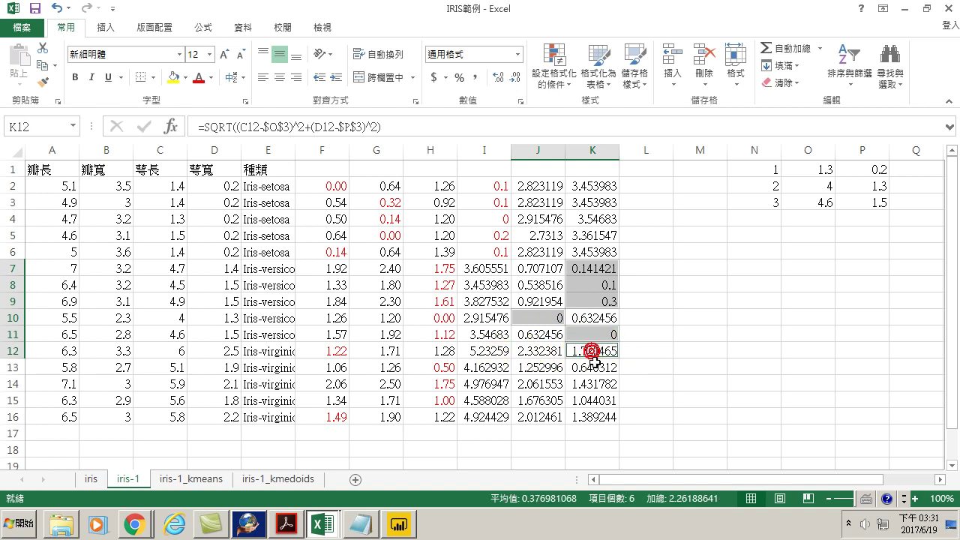
{"action": "left_click", "coordinate": [582, 370], "text": "ctrl"}
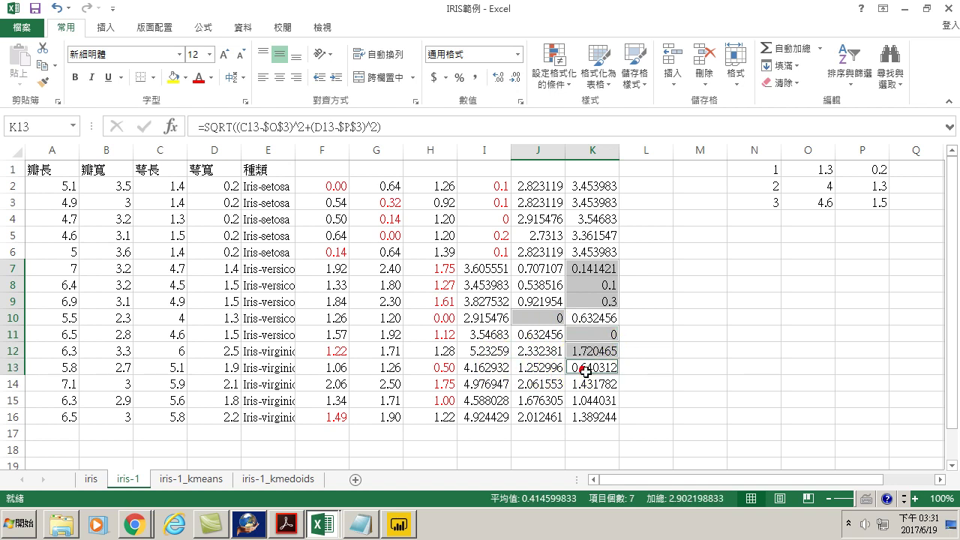
{"action": "left_click", "coordinate": [590, 383], "text": "ctrl"}
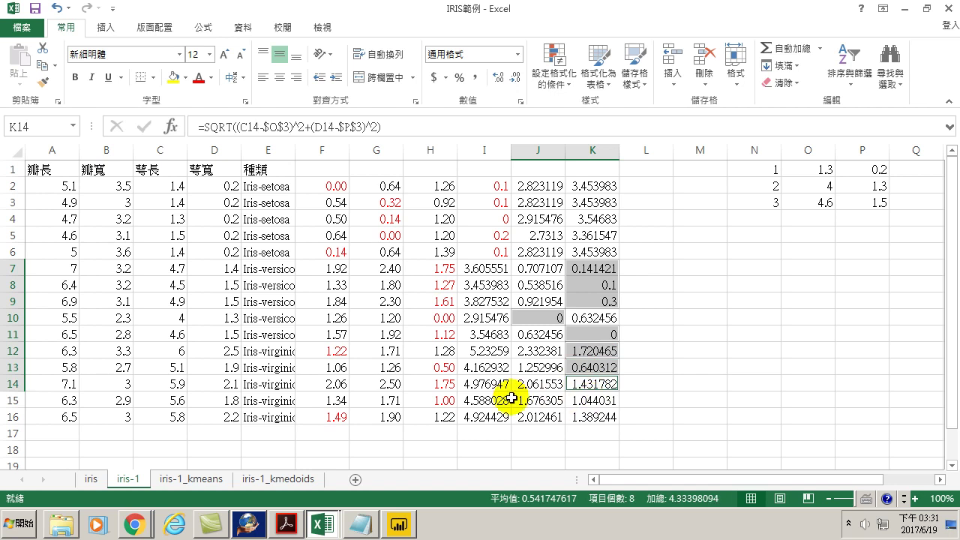
{"action": "left_click", "coordinate": [590, 398], "text": "ctrl"}
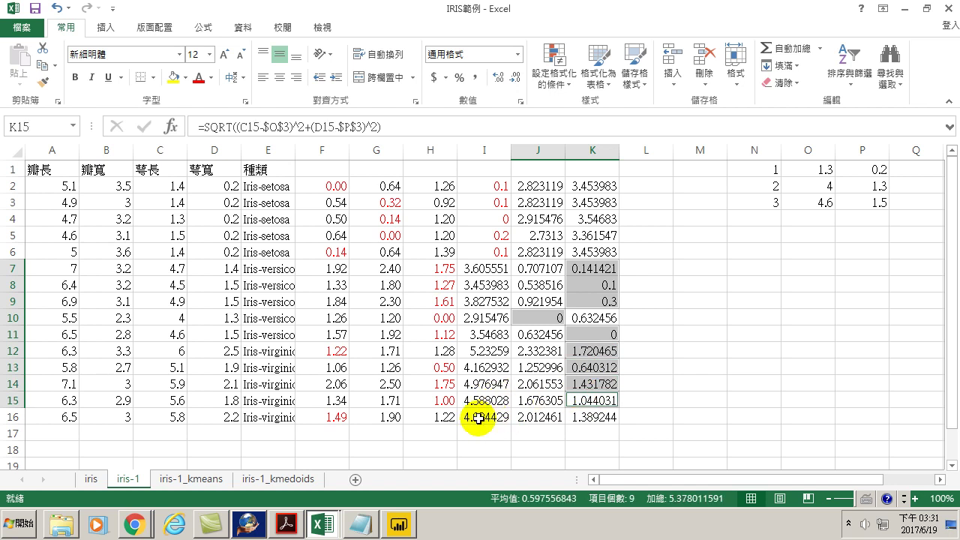
{"action": "left_click", "coordinate": [588, 415], "text": "ctrl"}
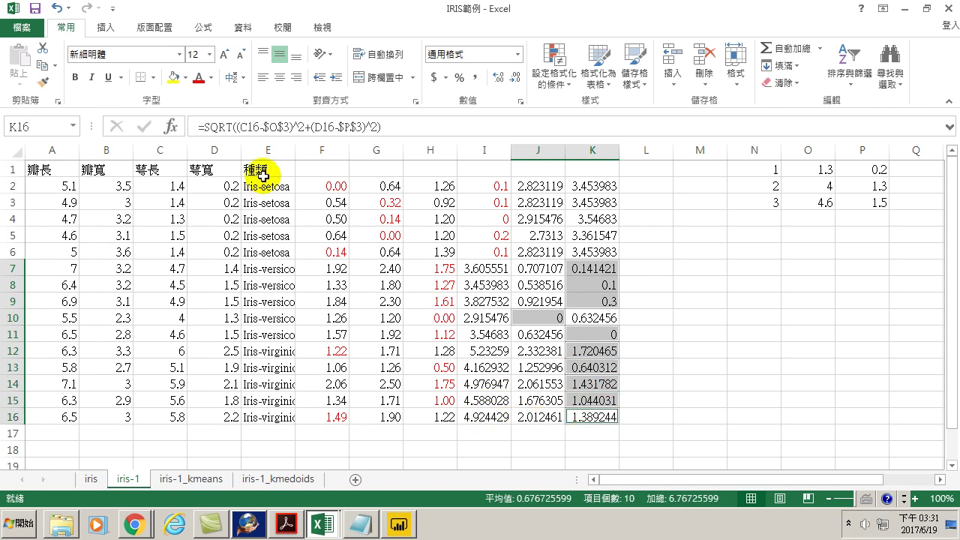
{"action": "left_click", "coordinate": [198, 77]}
Step: Switch to Acrobat Reader and examine the stages of cluster assignment in the age and income scatter plots
{"action": "left_click", "coordinate": [609, 285]}
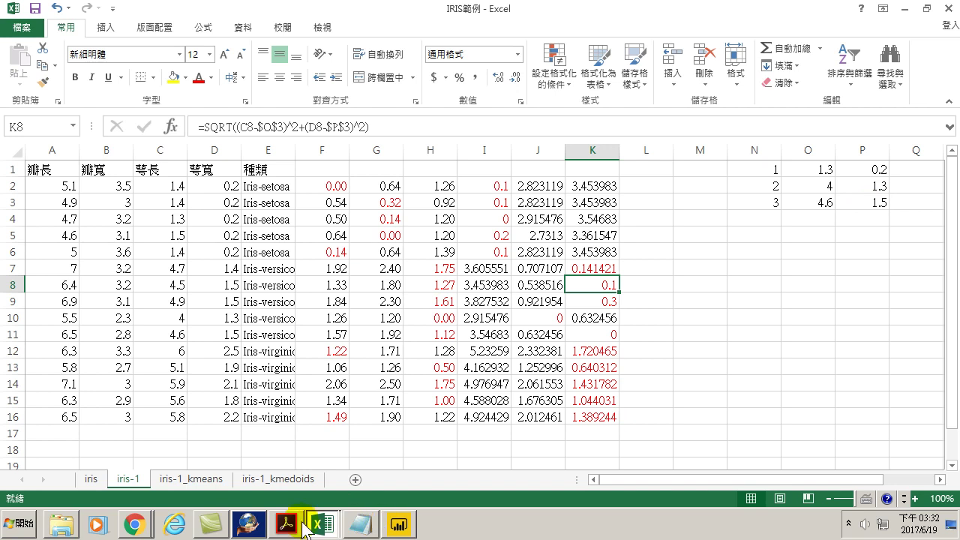
{"action": "mouse_move", "coordinate": [244, 527]}
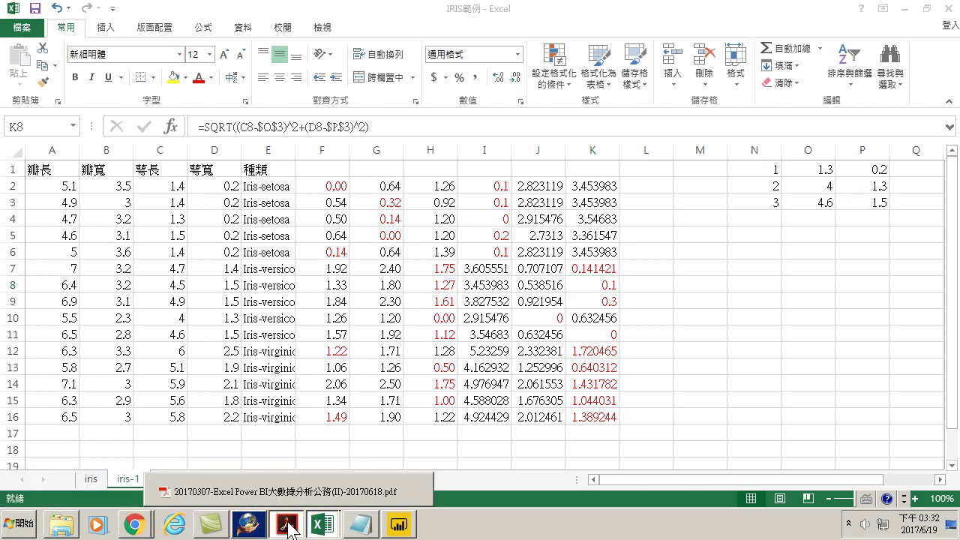
{"action": "left_click", "coordinate": [286, 524]}
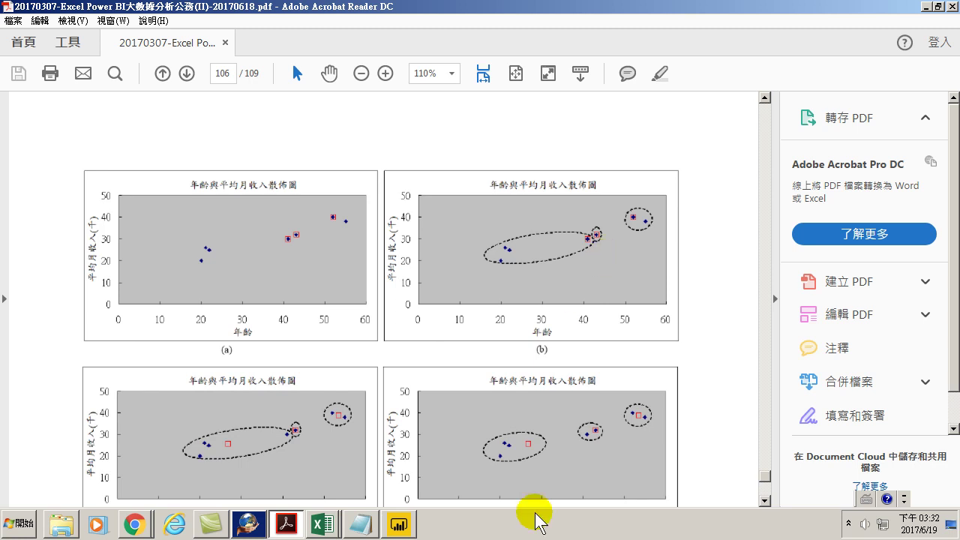
Step: Switch to the IRIS範例 workbook in Excel and check the average 萼長 of the first cluster in C2:C6
{"action": "left_click", "coordinate": [323, 525]}
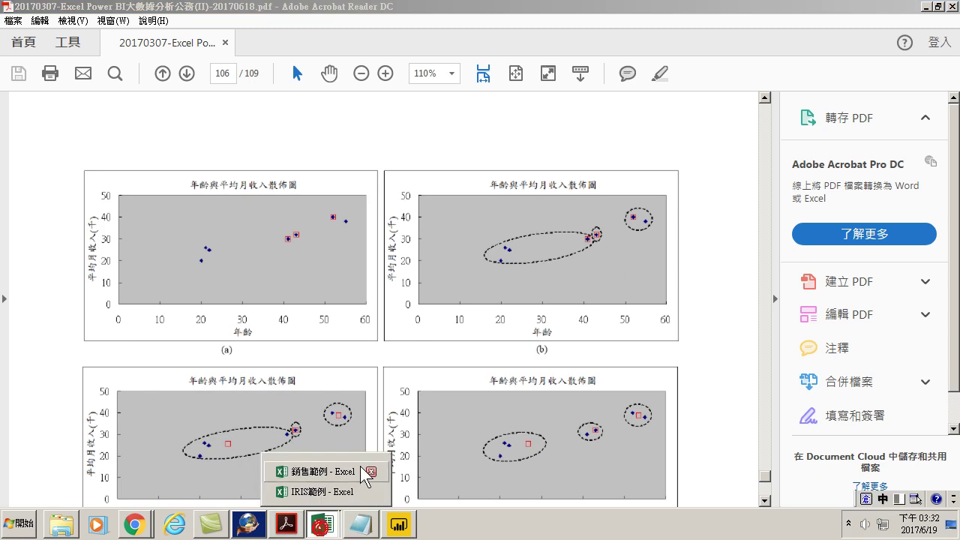
{"action": "left_click", "coordinate": [323, 491]}
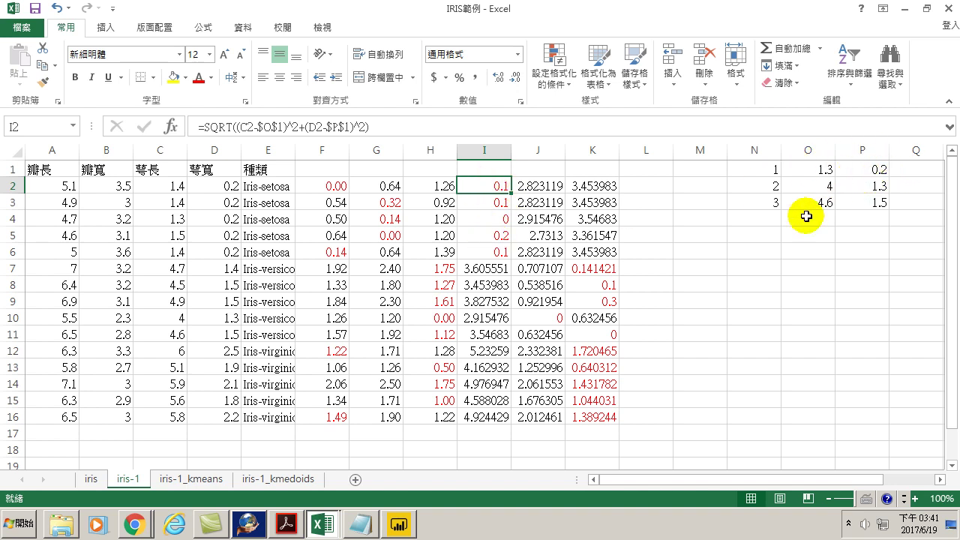
{"action": "left_click", "coordinate": [549, 318]}
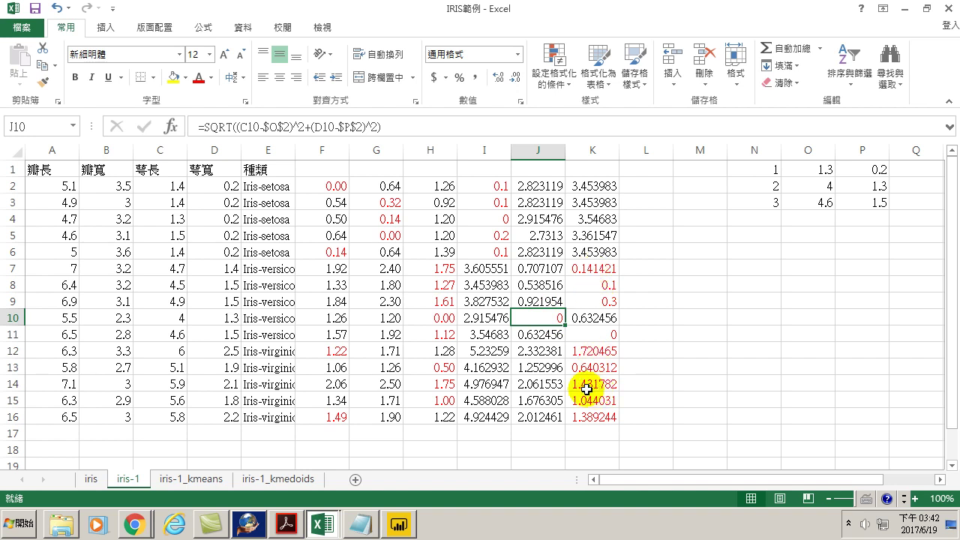
{"action": "left_click_drag", "start_coordinate": [489, 186], "coordinate": [489, 248]}
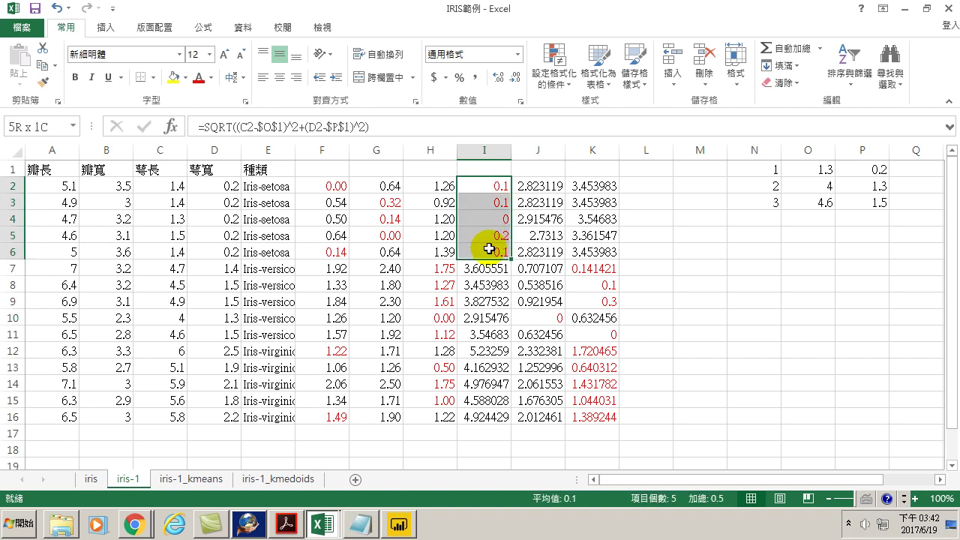
{"action": "left_click_drag", "start_coordinate": [160, 182], "coordinate": [162, 249]}
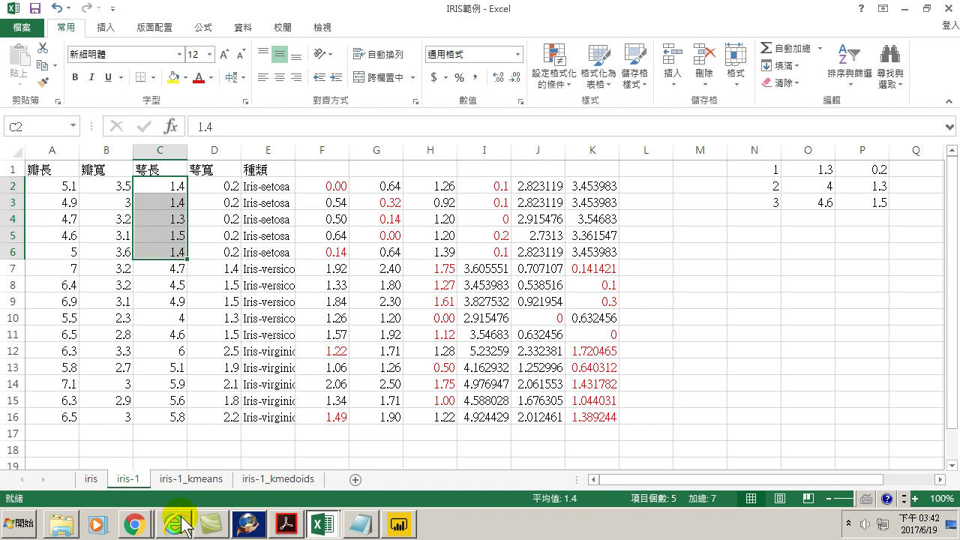
Step: Check scatter plots (c) and (d) in the Acrobat Reader PDF, and return to the IRIS範例 workbook in Excel
{"action": "left_click", "coordinate": [287, 523]}
{"action": "scroll", "coordinate": [240, 367], "scroll_direction": "down", "scroll_amount": 2}
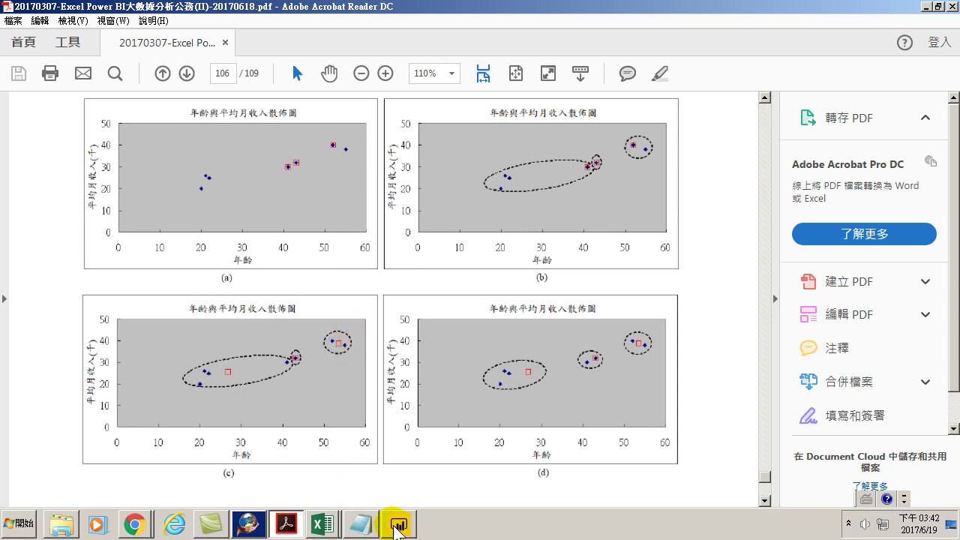
{"action": "mouse_move", "coordinate": [322, 525]}
{"action": "left_click", "coordinate": [328, 488]}
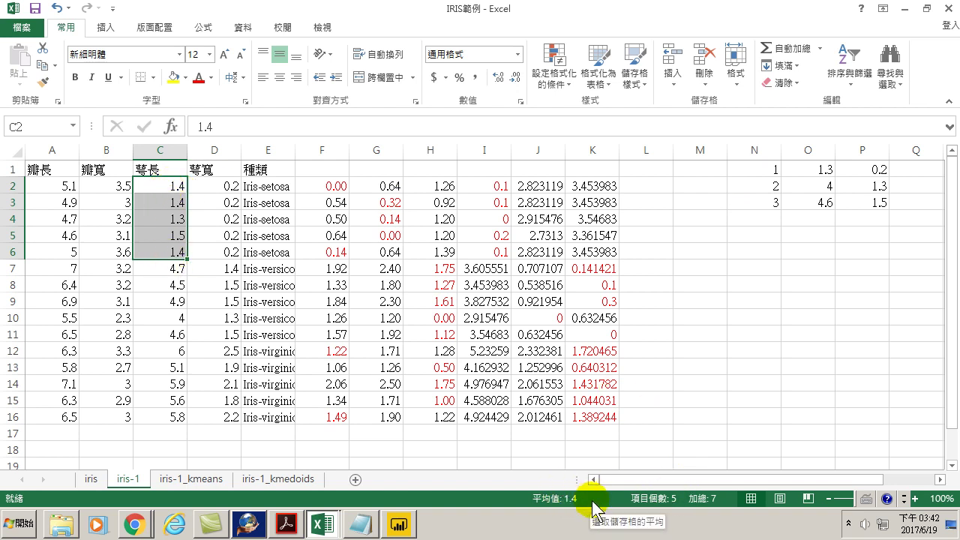
Step: Set the first centre's 萼長 value in O1 to 1.4
{"action": "left_click", "coordinate": [820, 168]}
{"action": "left_click", "coordinate": [820, 169]}
{"action": "type", "text": "1"}
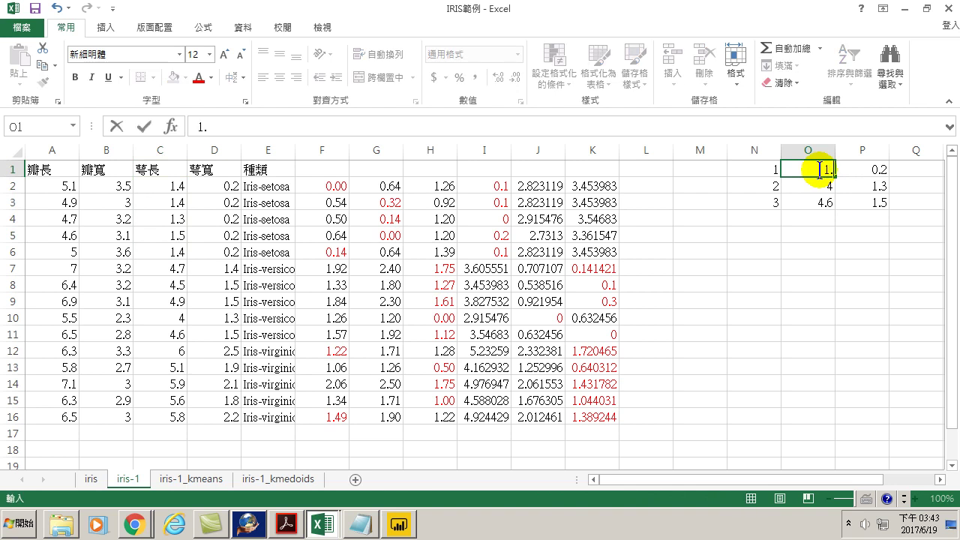
{"action": "type", "text": ".4"}
{"action": "key", "text": "Return"}
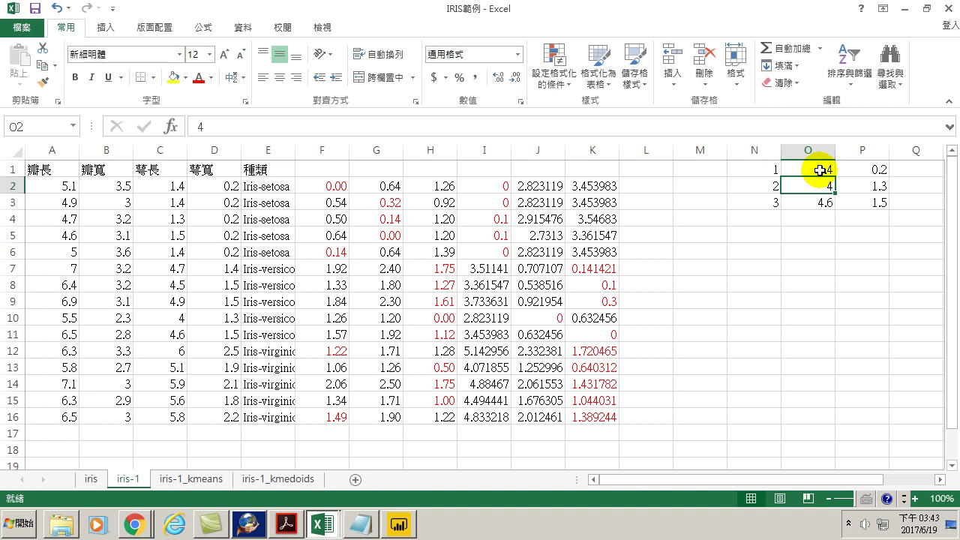
Step: Compare the first centre's 萼寬 with the average of D2:D6, and the second centre with its only sample in C10:D10
{"action": "left_click", "coordinate": [863, 170]}
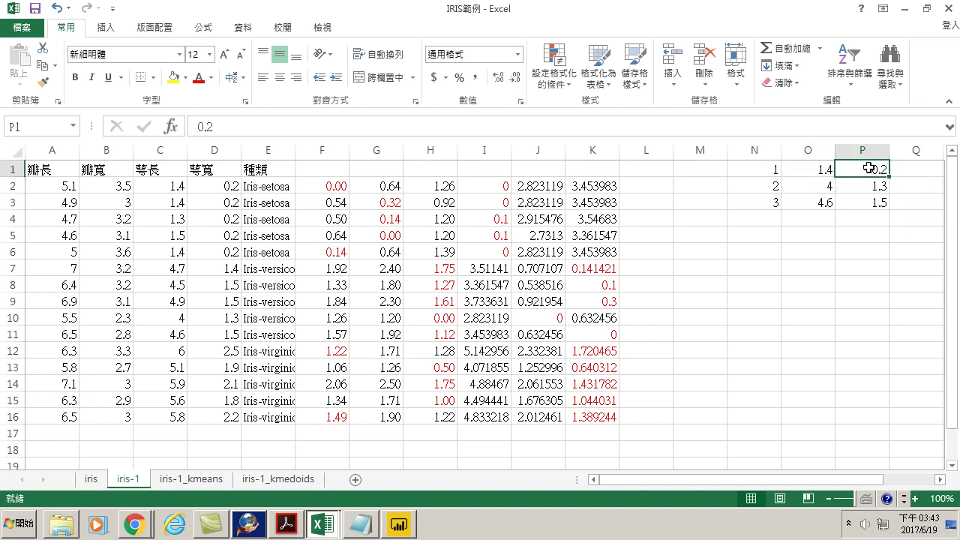
{"action": "left_click", "coordinate": [213, 183]}
{"action": "left_click_drag", "start_coordinate": [212, 183], "coordinate": [215, 249]}
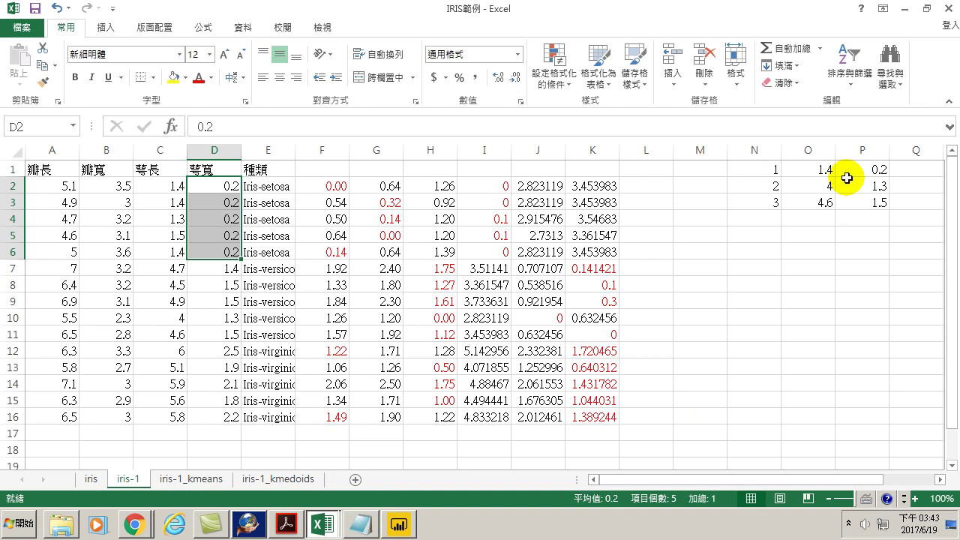
{"action": "left_click", "coordinate": [554, 318]}
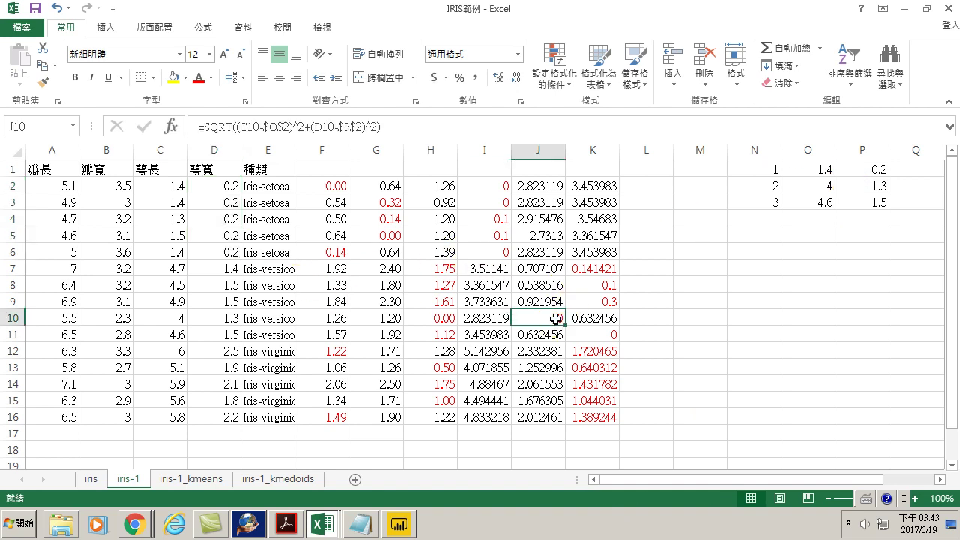
{"action": "left_click", "coordinate": [163, 318]}
{"action": "left_click_drag", "start_coordinate": [164, 318], "coordinate": [217, 318]}
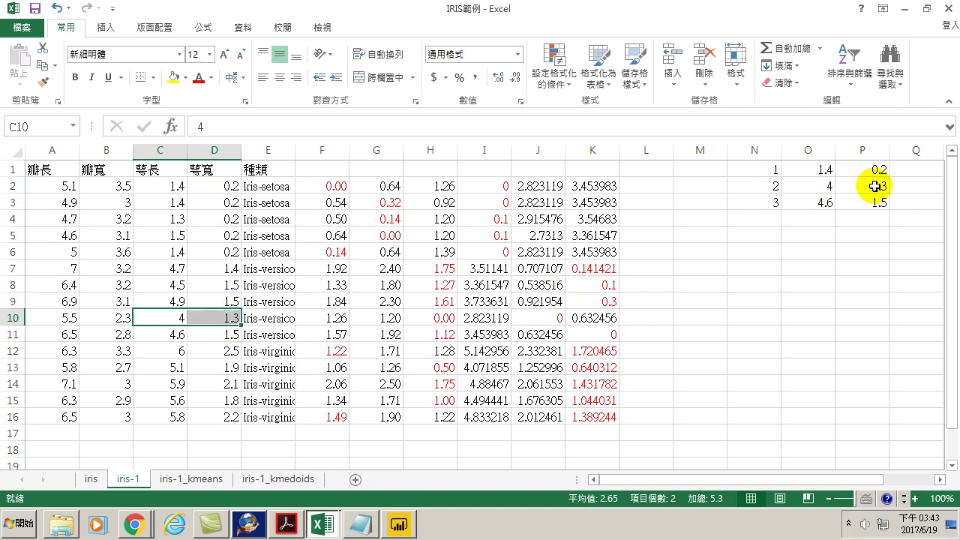
Step: Average the third cluster's 萼長 values in C7:C9 and C11:C16, and set the third centre's O3 to 5.23
{"action": "left_click_drag", "start_coordinate": [589, 267], "coordinate": [590, 300]}
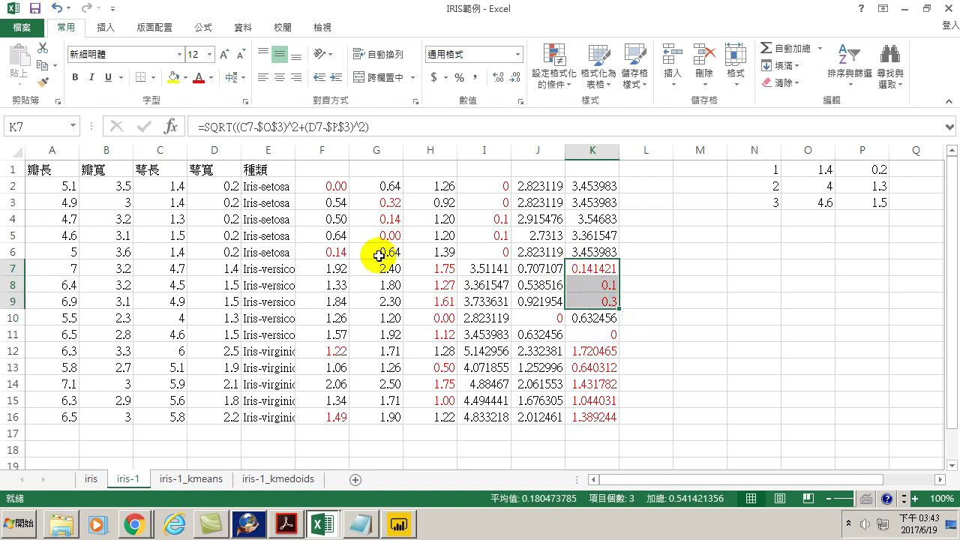
{"action": "left_click", "coordinate": [165, 266]}
{"action": "left_click_drag", "start_coordinate": [165, 265], "coordinate": [167, 302]}
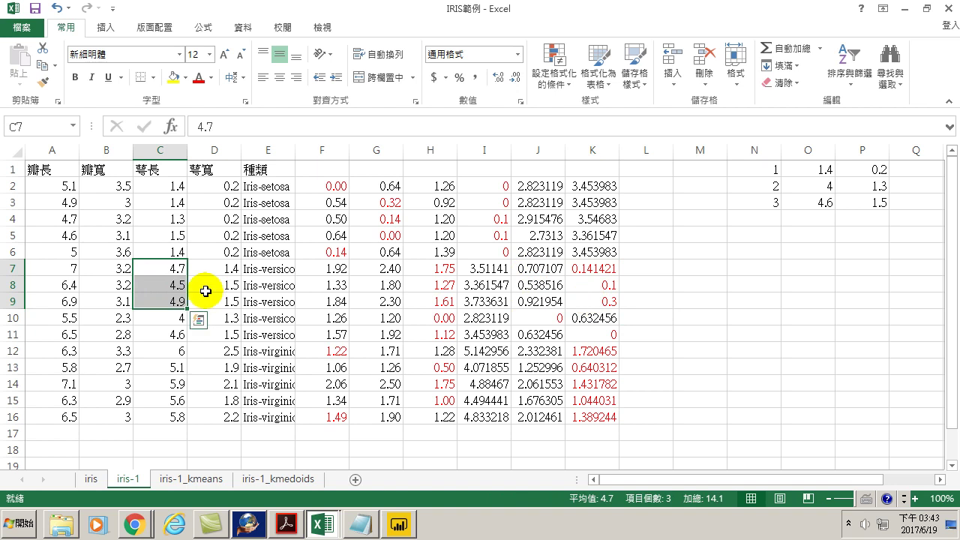
{"action": "left_click_drag", "start_coordinate": [158, 332], "coordinate": [184, 415]}
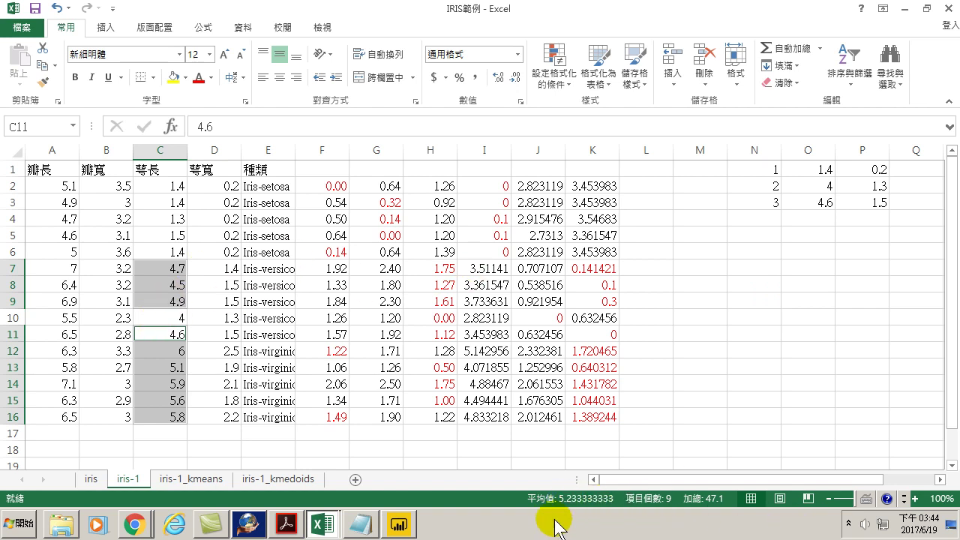
{"action": "left_click", "coordinate": [816, 203]}
{"action": "type", "text": "5.23"}
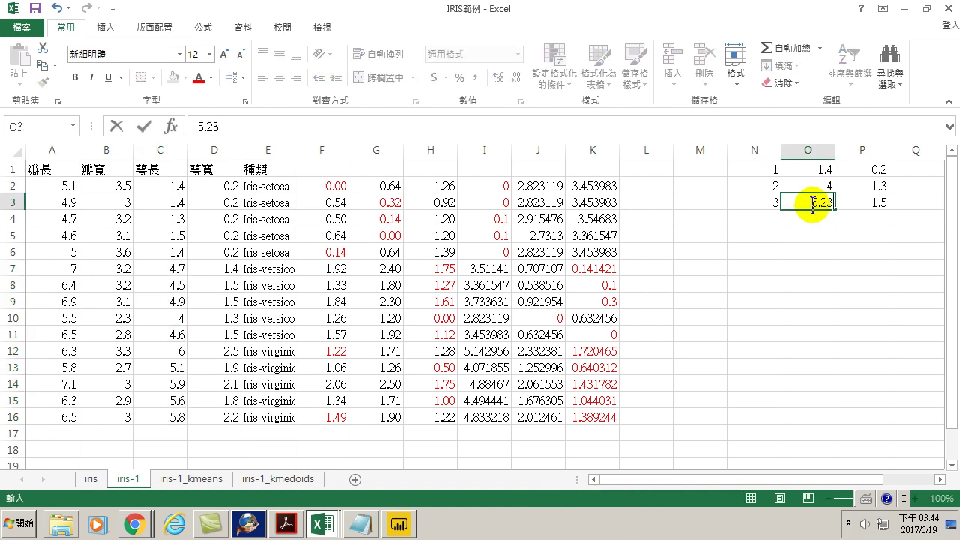
{"action": "key", "text": "Return"}
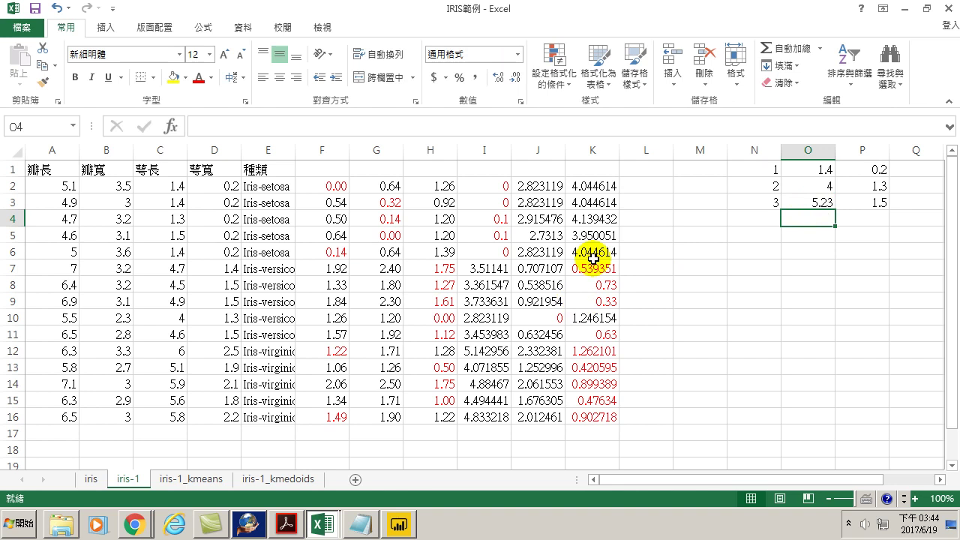
Step: Average the third cluster's 萼寬 values in D7:D9 and D11:D16, and set the third centre's P3 to 1.82
{"action": "left_click_drag", "start_coordinate": [233, 268], "coordinate": [226, 301]}
{"action": "left_click_drag", "start_coordinate": [229, 334], "coordinate": [225, 417]}
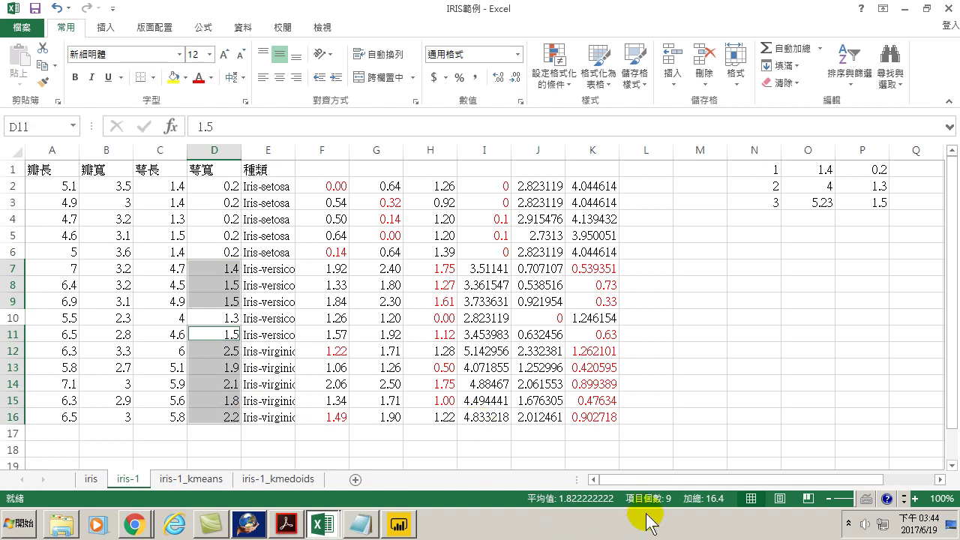
{"action": "left_click", "coordinate": [868, 207]}
{"action": "type", "text": "1."}
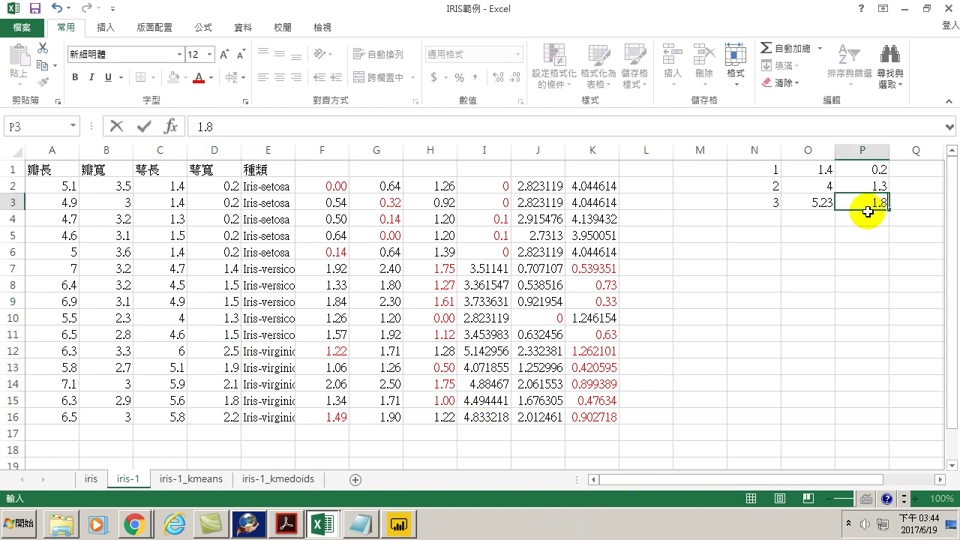
{"action": "type", "text": "82"}
{"action": "key", "text": "Return"}
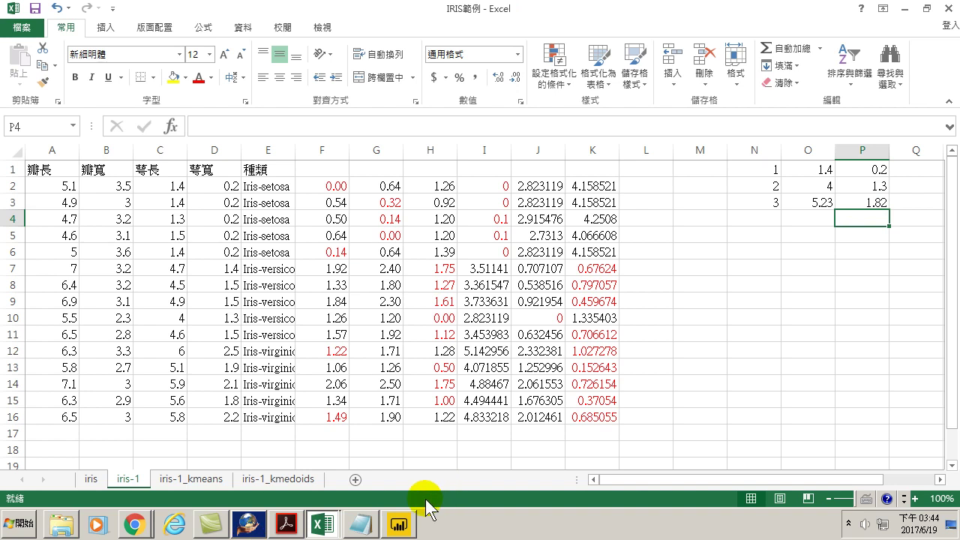
Step: Check the scatter plots in Acrobat Reader, and reset the font colour of distances I2:K16 in the IRIS範例 workbook to automatic
{"action": "left_click_drag", "start_coordinate": [495, 183], "coordinate": [595, 413]}
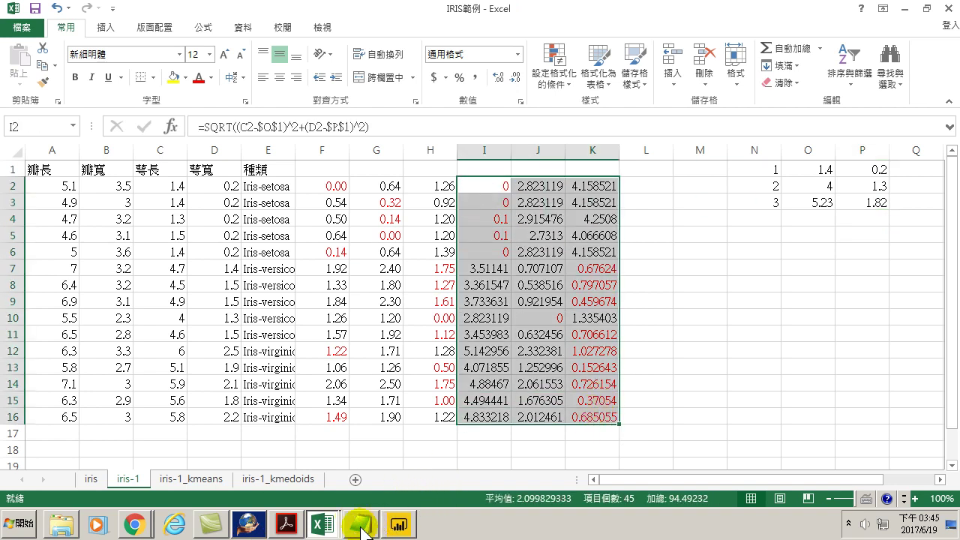
{"action": "left_click", "coordinate": [288, 525]}
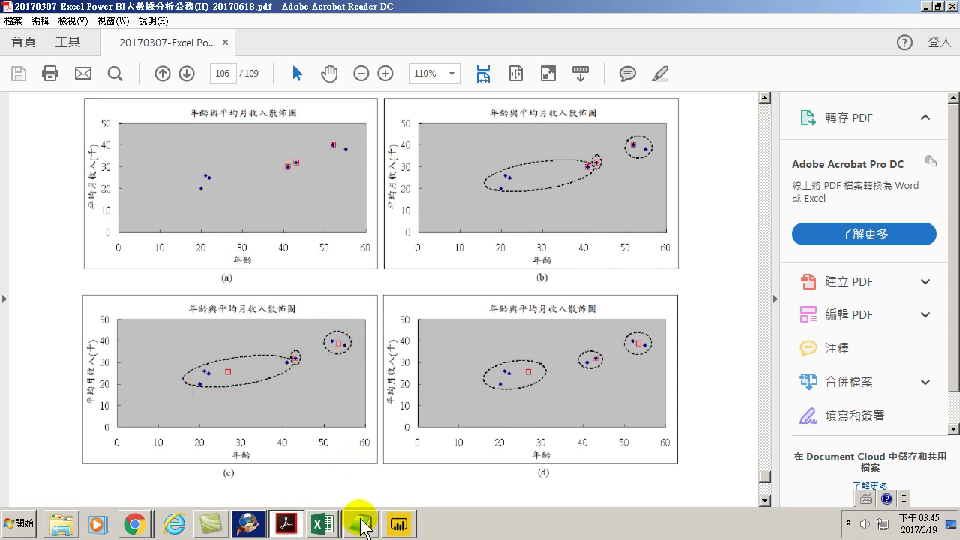
{"action": "mouse_move", "coordinate": [360, 529]}
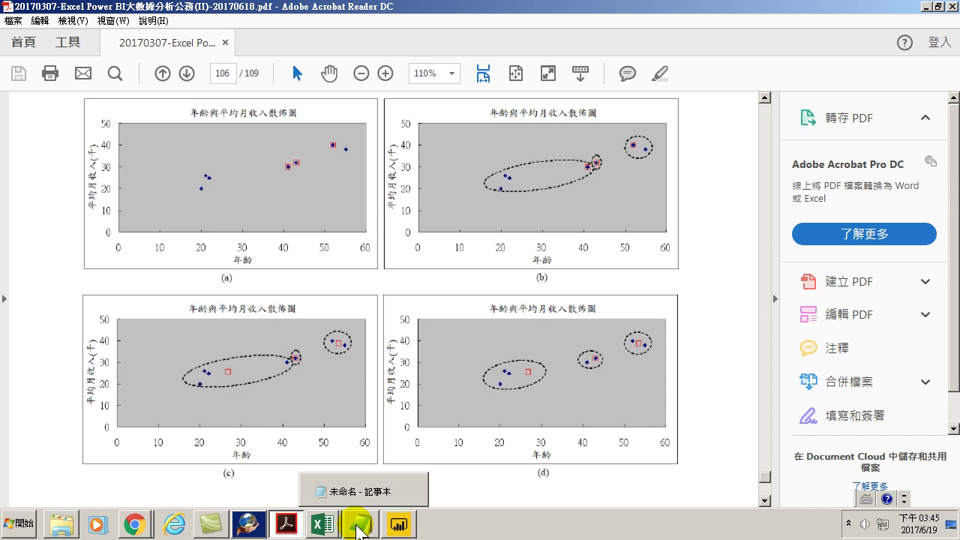
{"action": "mouse_move", "coordinate": [322, 525]}
{"action": "left_click", "coordinate": [330, 490]}
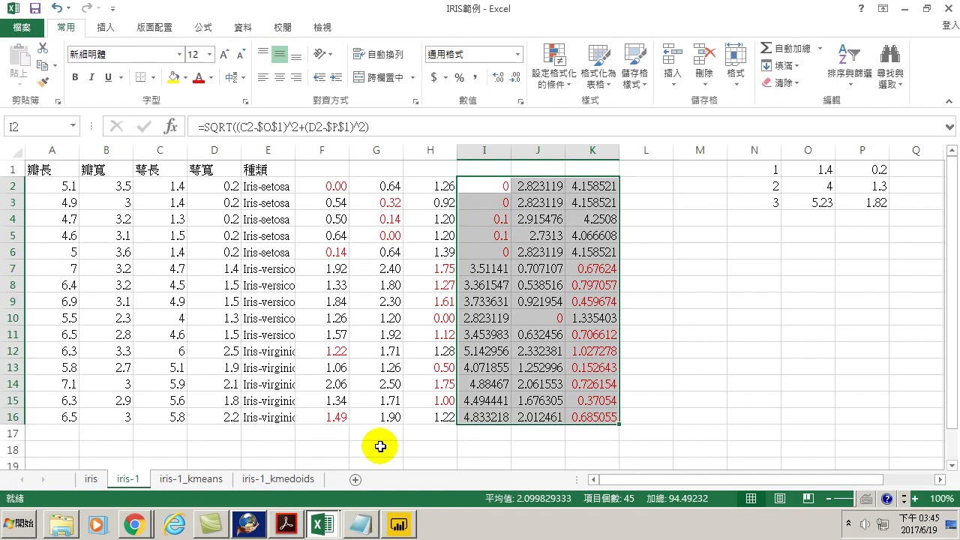
{"action": "left_click", "coordinate": [210, 78]}
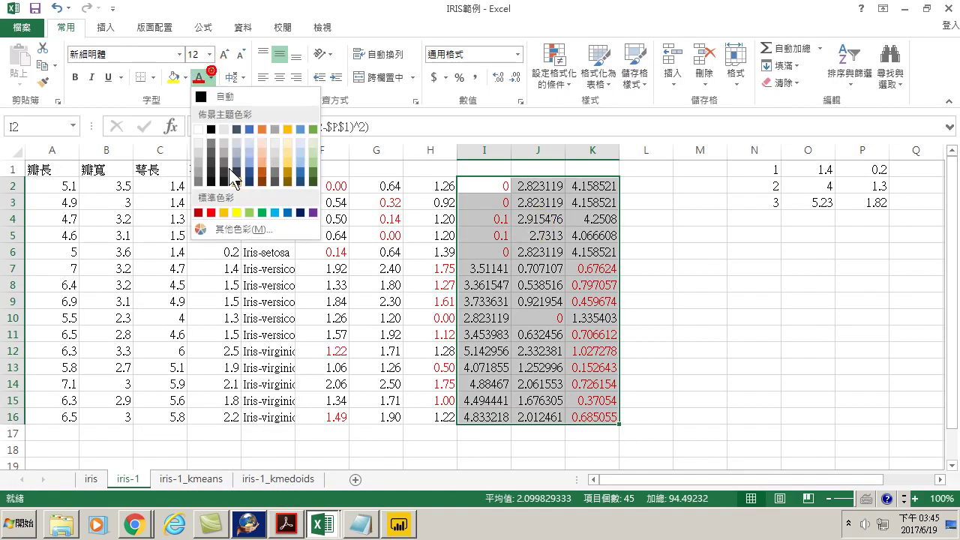
{"action": "left_click", "coordinate": [223, 96]}
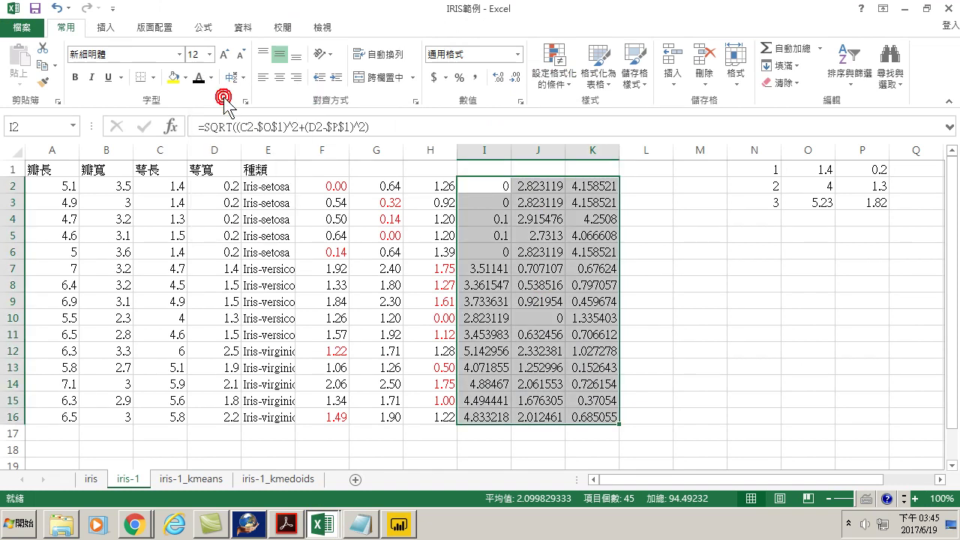
Step: Colour the first-centre distances in I2 to I6 red as those samples' shortest distances
{"action": "left_click_drag", "start_coordinate": [486, 186], "coordinate": [497, 251]}
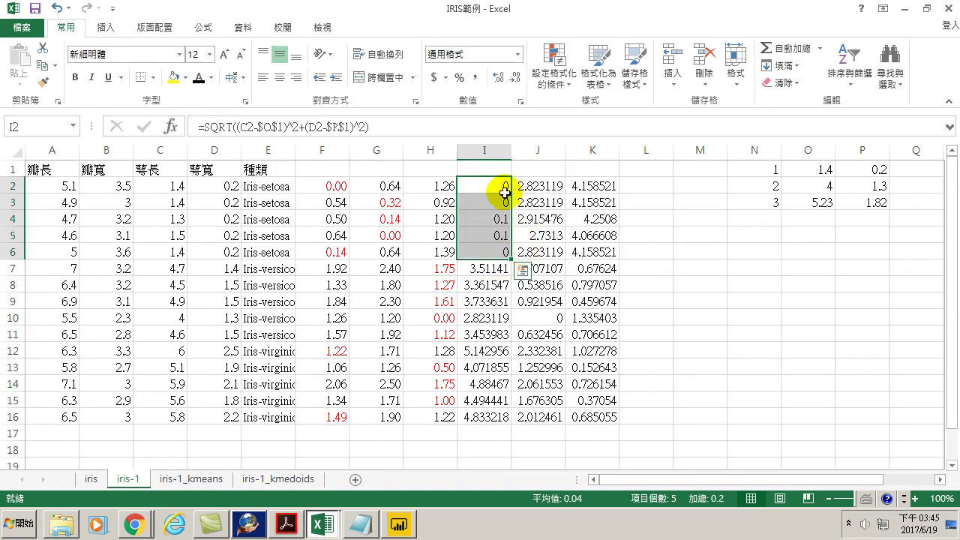
{"action": "left_click", "coordinate": [503, 192]}
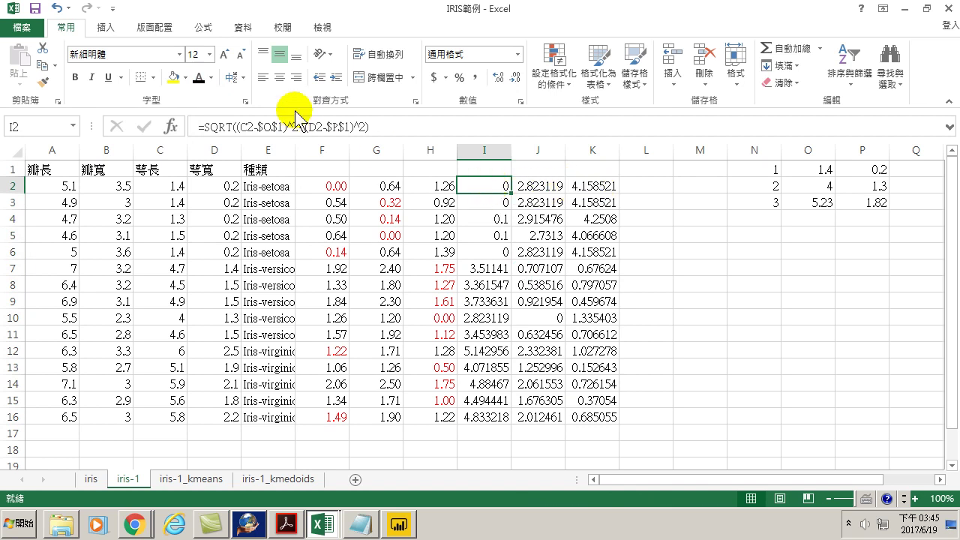
{"action": "left_click", "coordinate": [211, 77]}
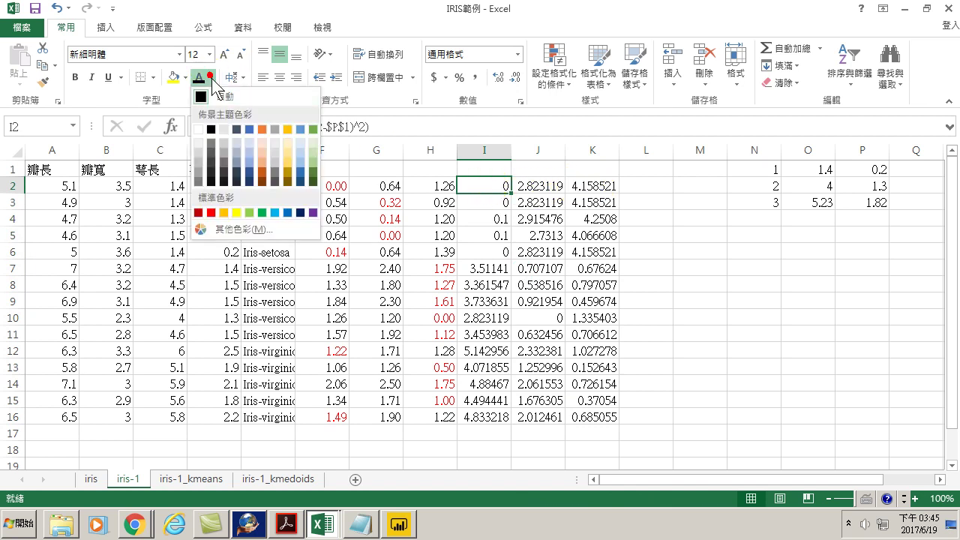
{"action": "left_click", "coordinate": [211, 212]}
{"action": "left_click", "coordinate": [489, 200]}
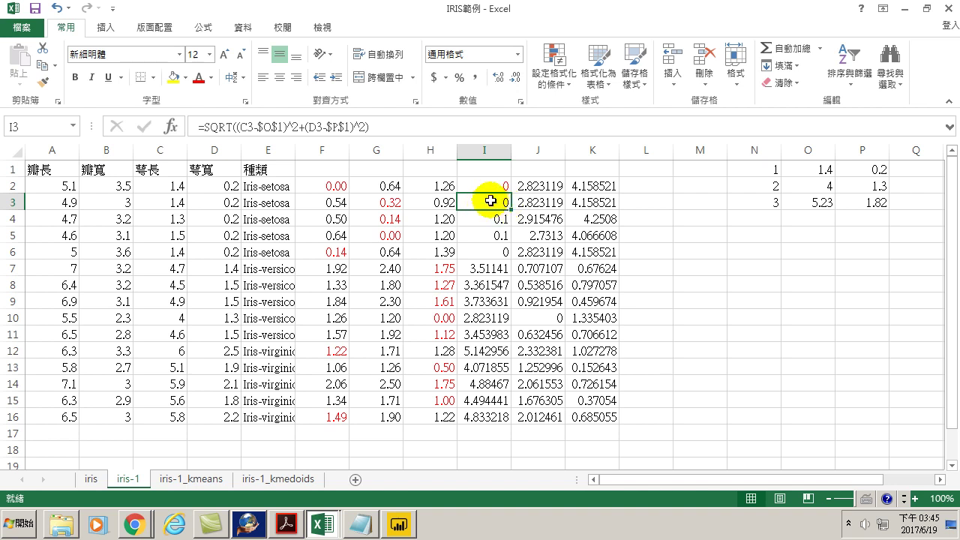
{"action": "key", "text": "Down"}
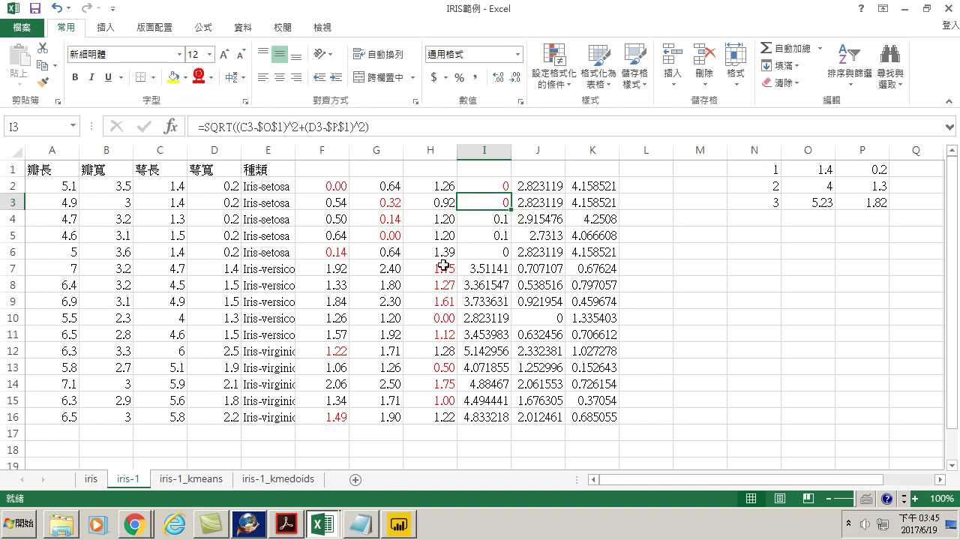
{"action": "key", "text": "shift+Down"}
{"action": "key", "text": "shift+Down"}
{"action": "left_click", "coordinate": [200, 78]}
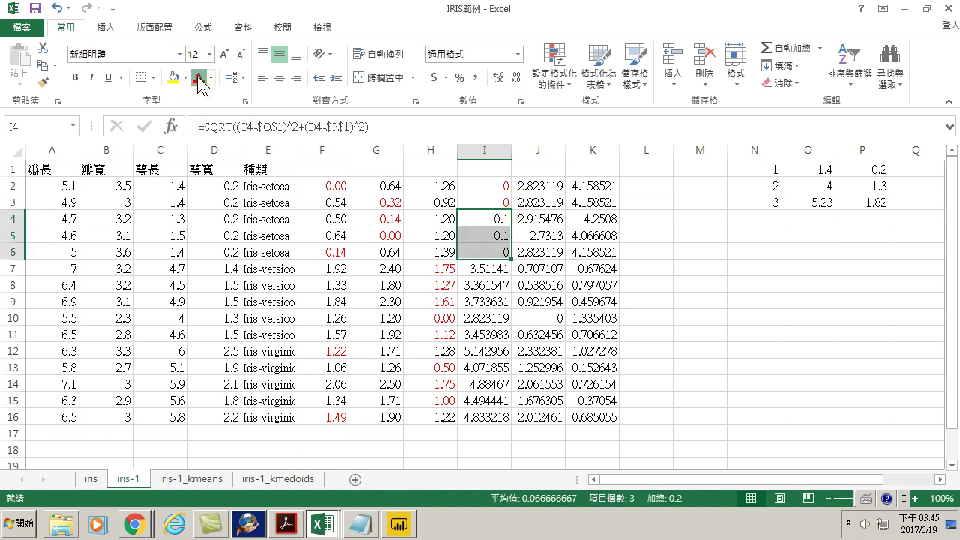
Step: Colour the shortest distances of the samples in rows 7 to 11 red: K7, J8, K9, J10 and J11
{"action": "left_click", "coordinate": [646, 303]}
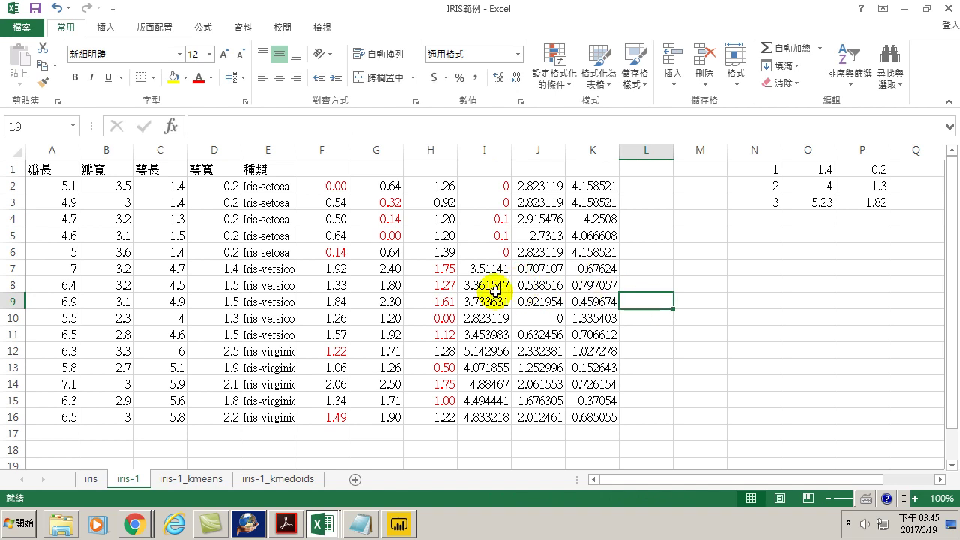
{"action": "left_click", "coordinate": [588, 270]}
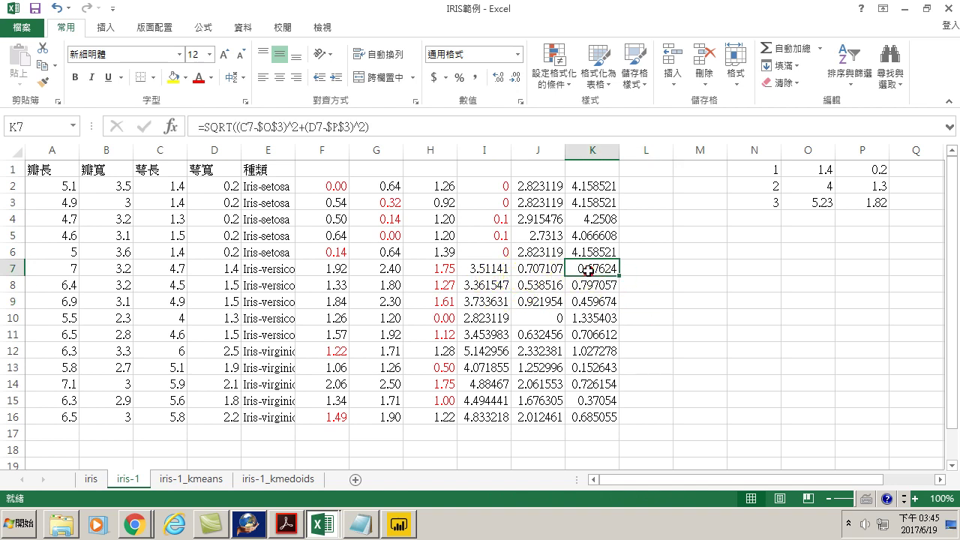
{"action": "left_click", "coordinate": [199, 78]}
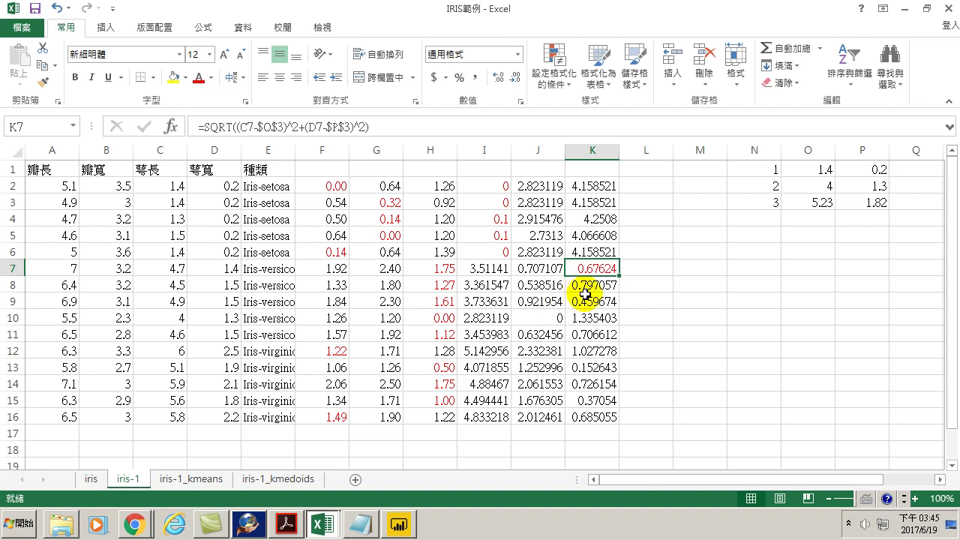
{"action": "left_click", "coordinate": [536, 285]}
{"action": "left_click", "coordinate": [200, 78]}
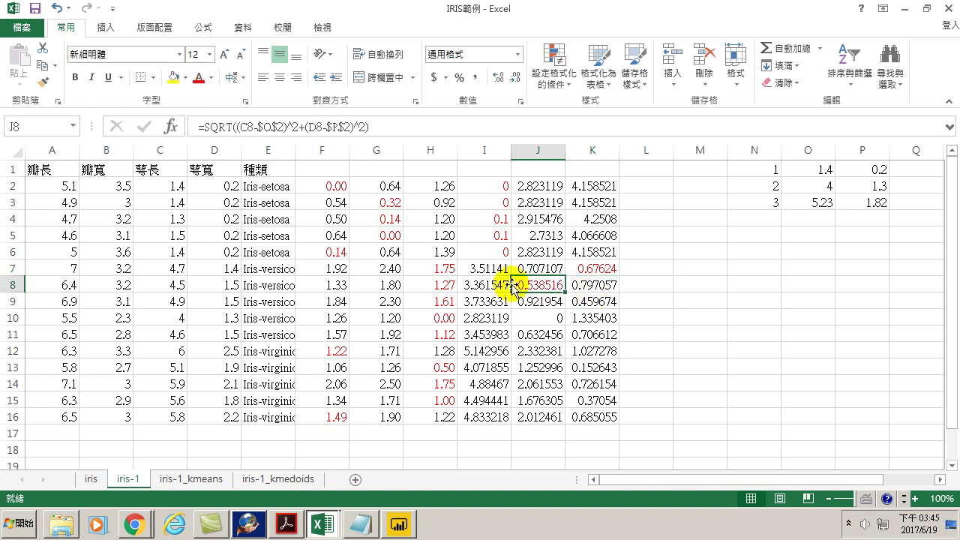
{"action": "left_click", "coordinate": [580, 300]}
{"action": "left_click", "coordinate": [199, 78]}
{"action": "left_click", "coordinate": [537, 316]}
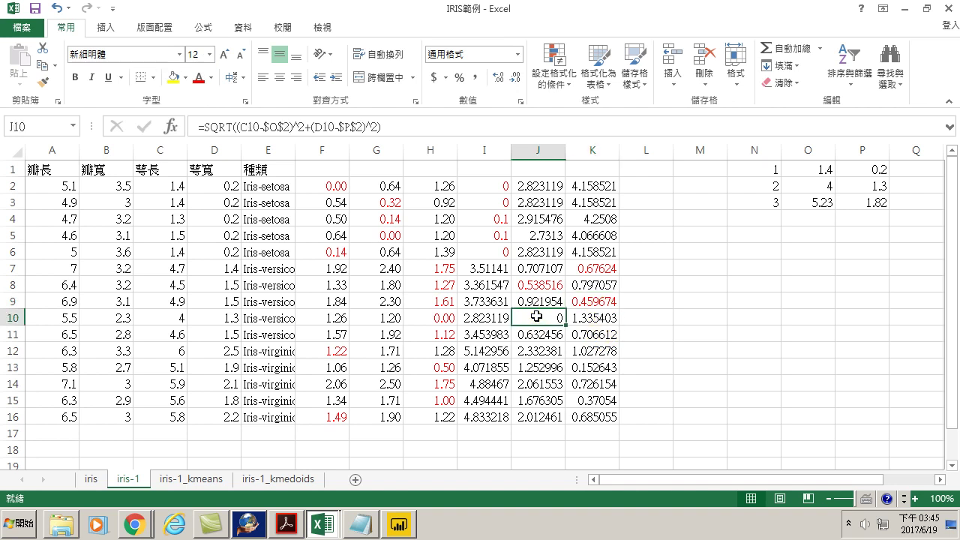
{"action": "left_click", "coordinate": [199, 78]}
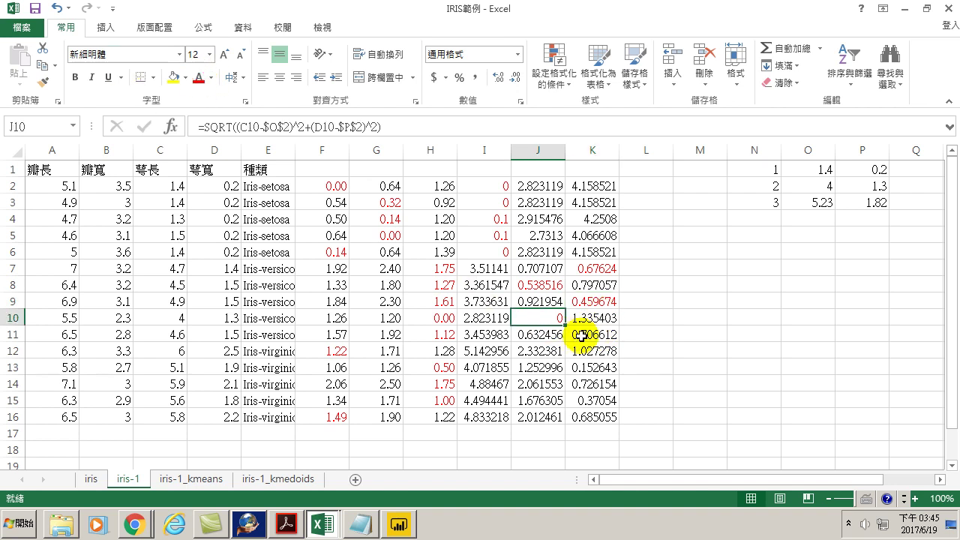
{"action": "left_click", "coordinate": [541, 335]}
{"action": "left_click", "coordinate": [200, 78]}
Step: Colour the third-centre distances in K12 to K16 red as those samples' shortest distances
{"action": "left_click", "coordinate": [598, 353]}
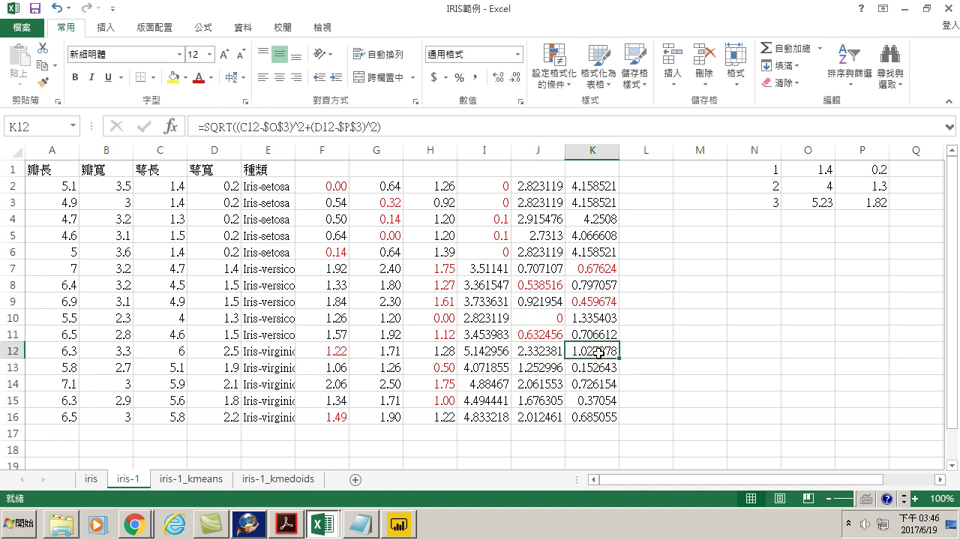
{"action": "left_click", "coordinate": [199, 78]}
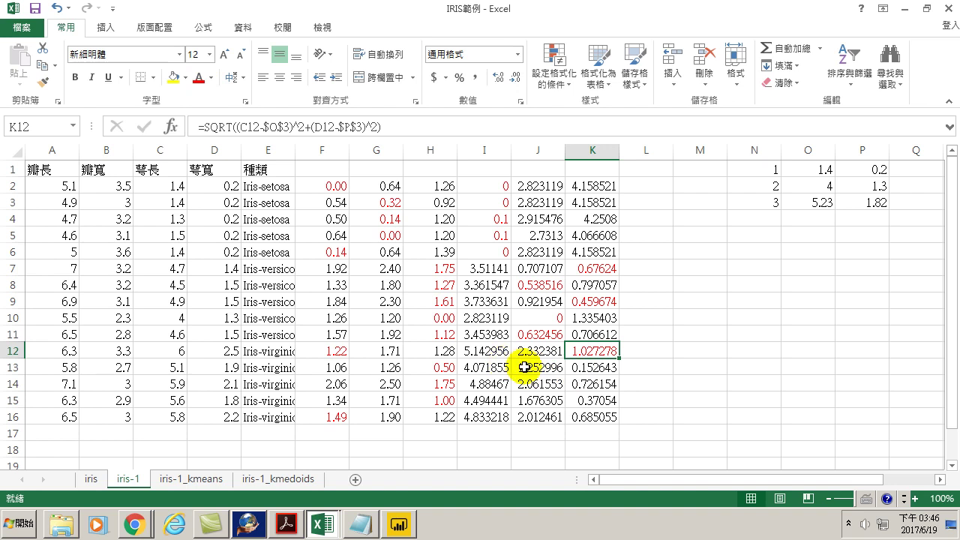
{"action": "left_click", "coordinate": [582, 367]}
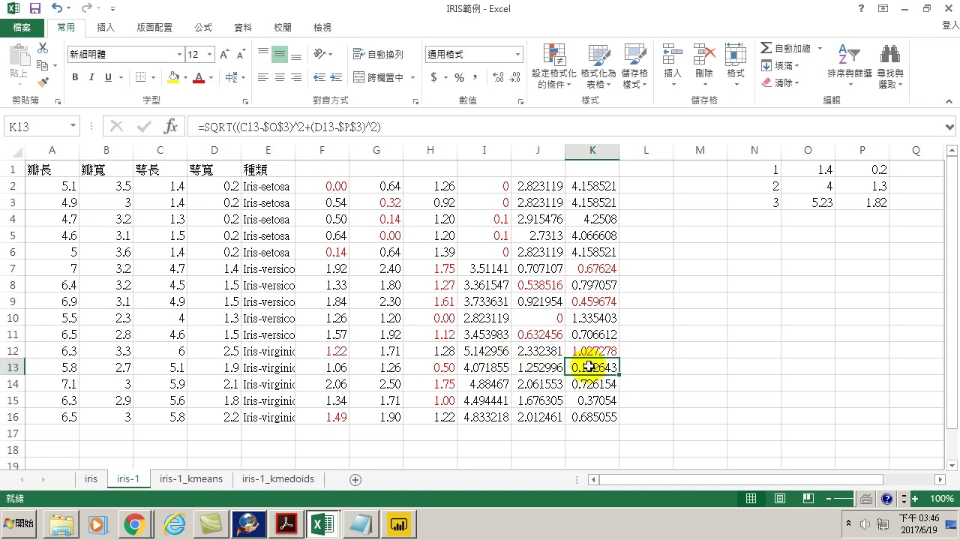
{"action": "left_click_drag", "start_coordinate": [590, 366], "coordinate": [591, 417]}
{"action": "left_click", "coordinate": [200, 77]}
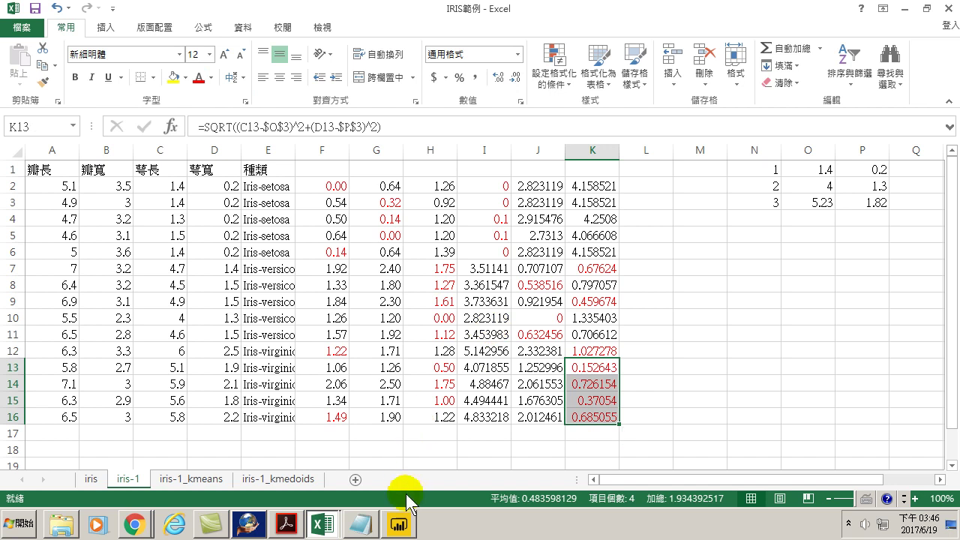
Step: Look at Acrobat Reader, and check the first cluster's 萼長 average in C2:C6 and 萼寬 average in D2:D6 in the IRIS範例 workbook
{"action": "left_click", "coordinate": [287, 525]}
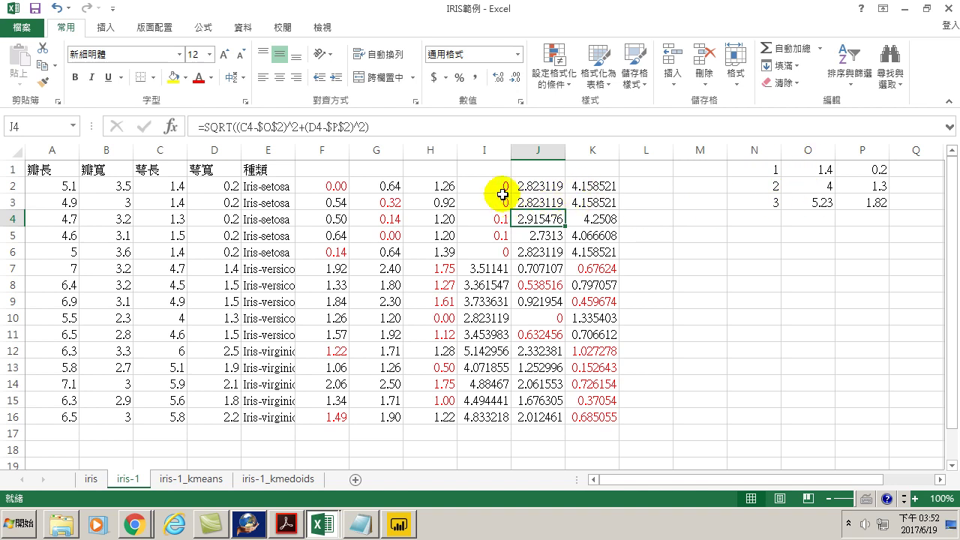
{"action": "left_click_drag", "start_coordinate": [489, 184], "coordinate": [488, 257]}
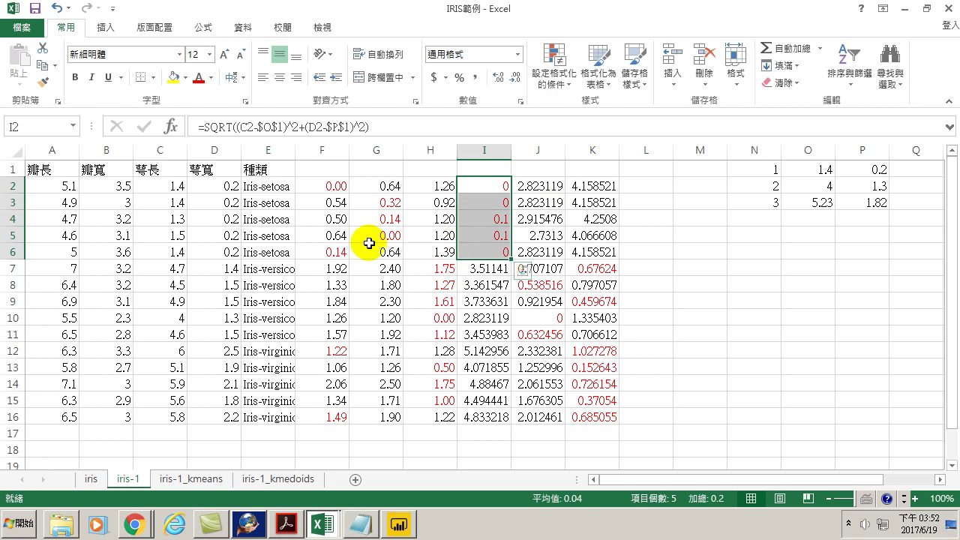
{"action": "left_click_drag", "start_coordinate": [176, 186], "coordinate": [166, 254]}
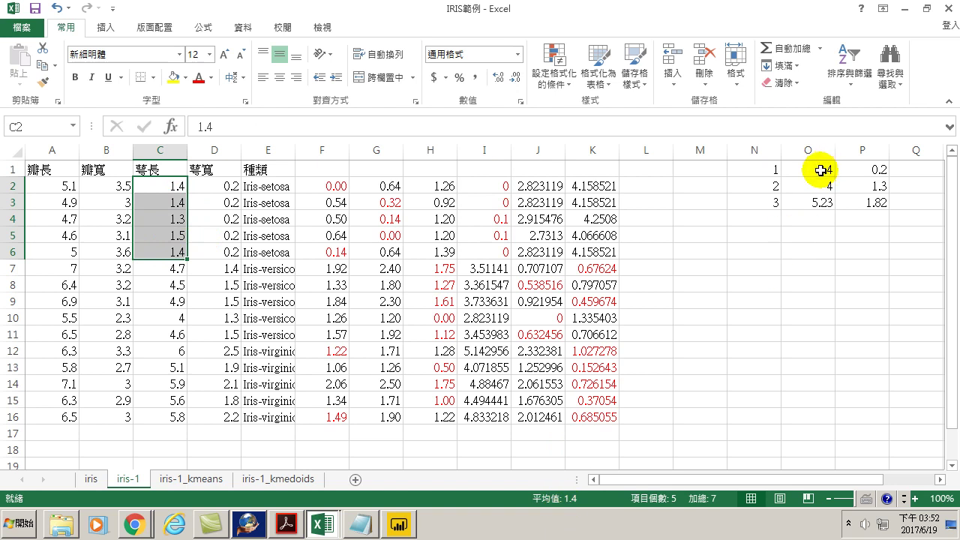
{"action": "left_click_drag", "start_coordinate": [207, 188], "coordinate": [210, 252]}
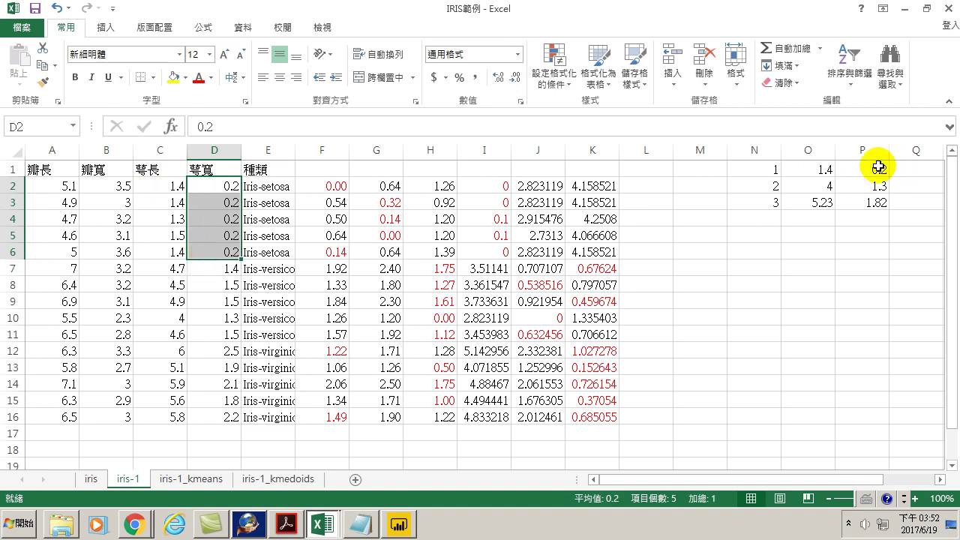
Step: Average the second cluster's 萼長 values in C8, C10 and C11, and set the second centre's O2 to 4.37
{"action": "left_click", "coordinate": [537, 288]}
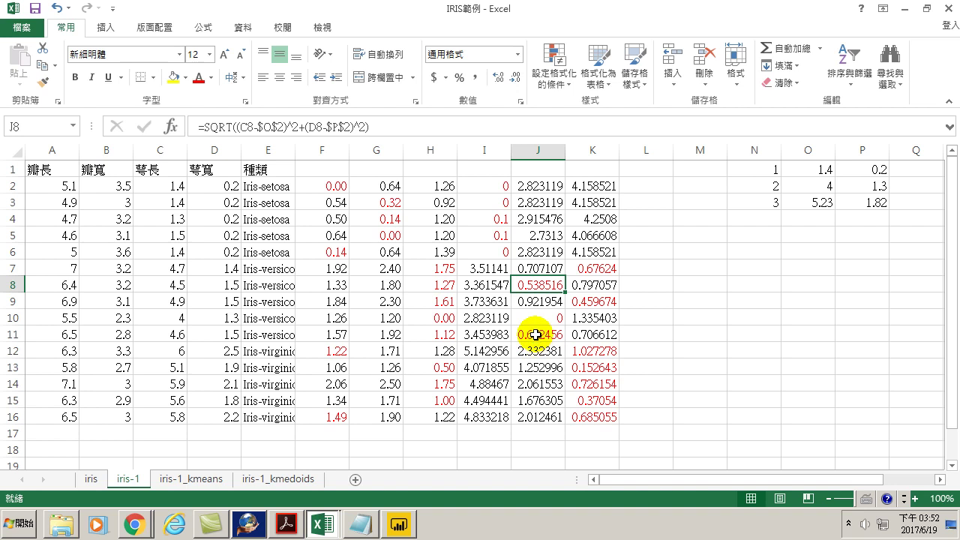
{"action": "left_click", "coordinate": [535, 334]}
{"action": "left_click", "coordinate": [530, 285]}
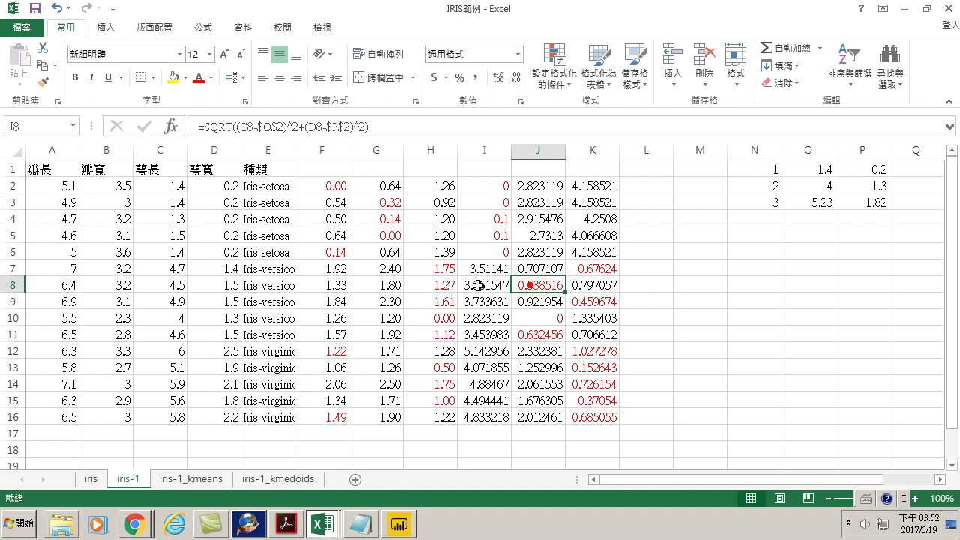
{"action": "left_click", "coordinate": [169, 284]}
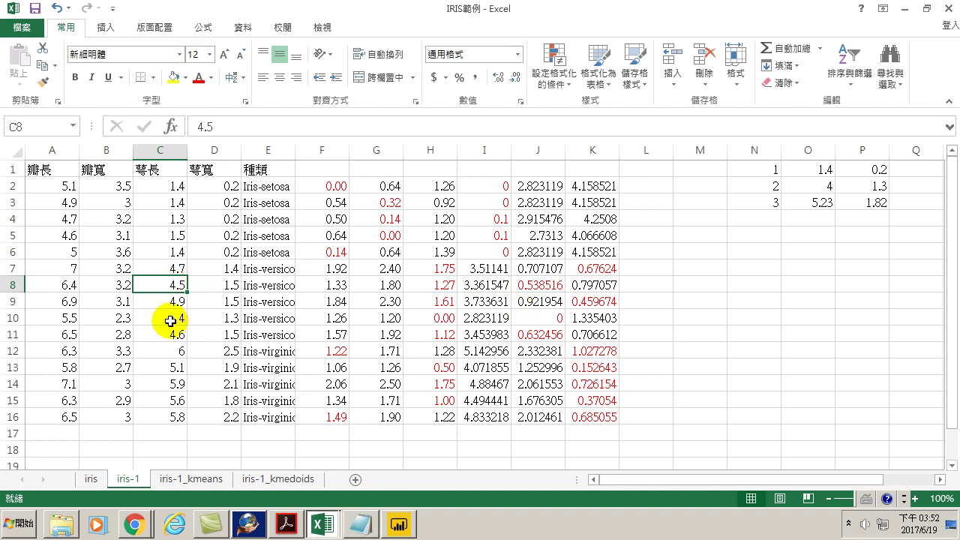
{"action": "left_click", "coordinate": [170, 321], "text": "ctrl"}
{"action": "left_click", "coordinate": [171, 335], "text": "ctrl"}
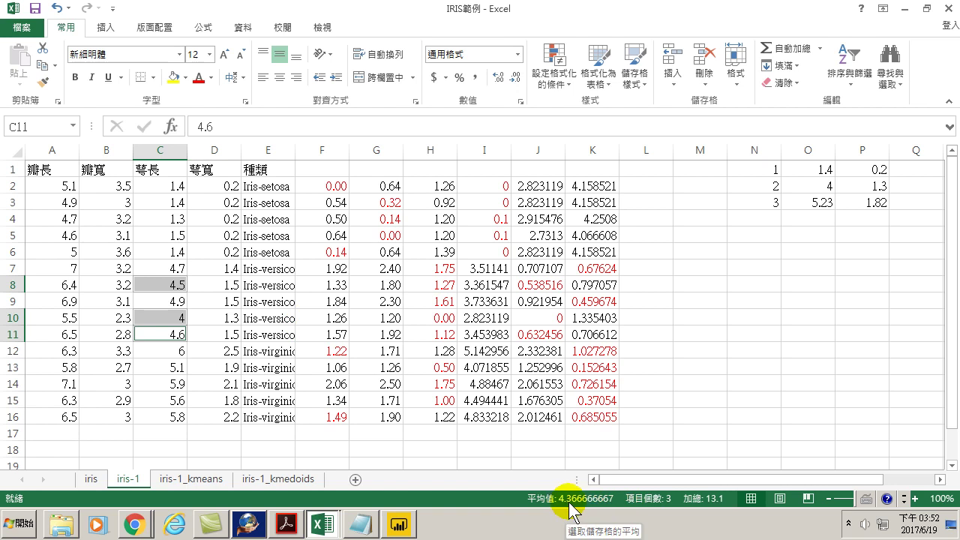
{"action": "left_click", "coordinate": [811, 189]}
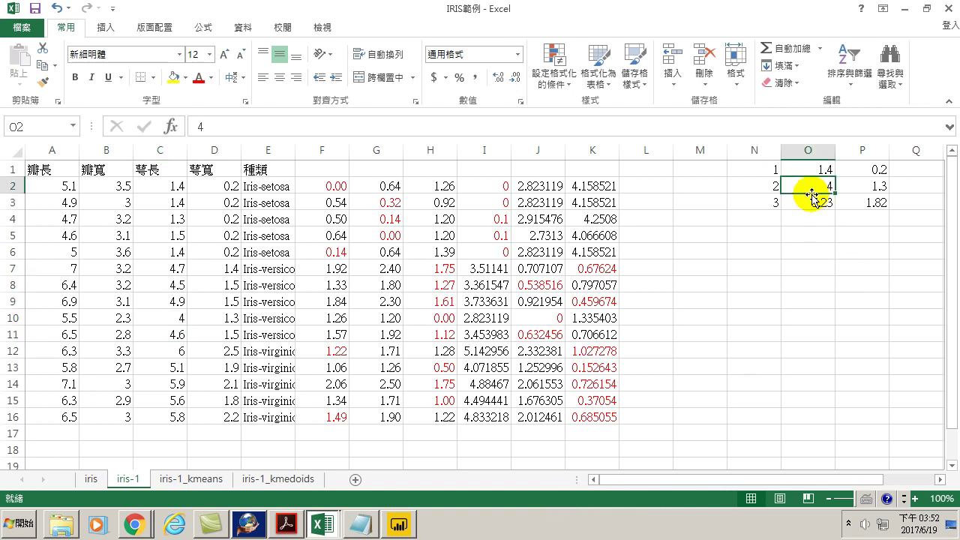
{"action": "double_click", "coordinate": [812, 189]}
{"action": "key", "text": "Return"}
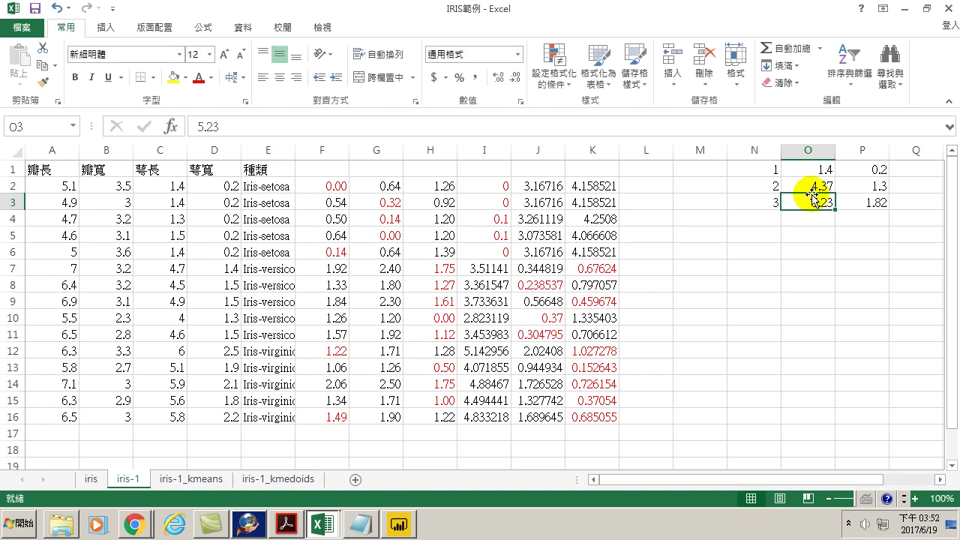
Step: Average the second cluster's 萼寬 values in D8, D10 and D11, and set the second centre's P2 to 1.43
{"action": "left_click", "coordinate": [884, 194]}
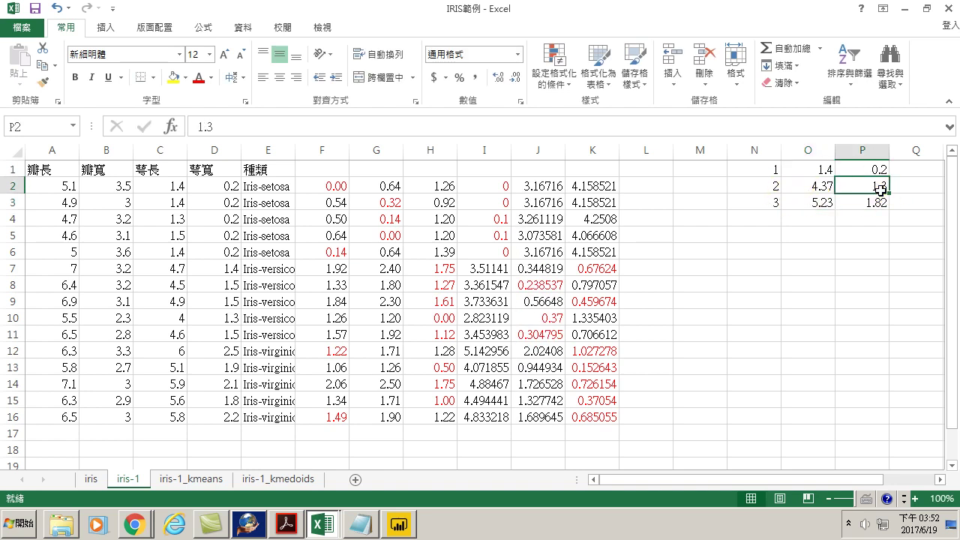
{"action": "left_click", "coordinate": [549, 290]}
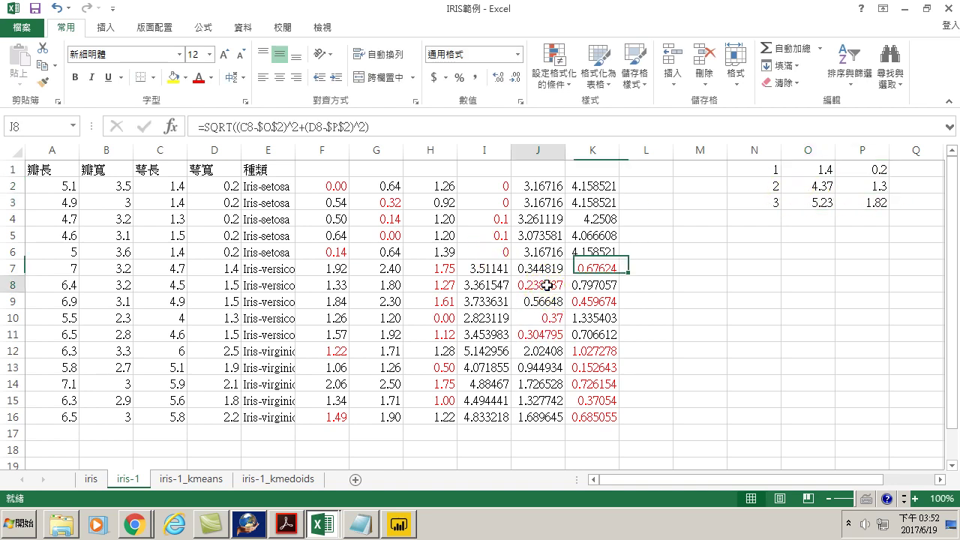
{"action": "left_click", "coordinate": [213, 285]}
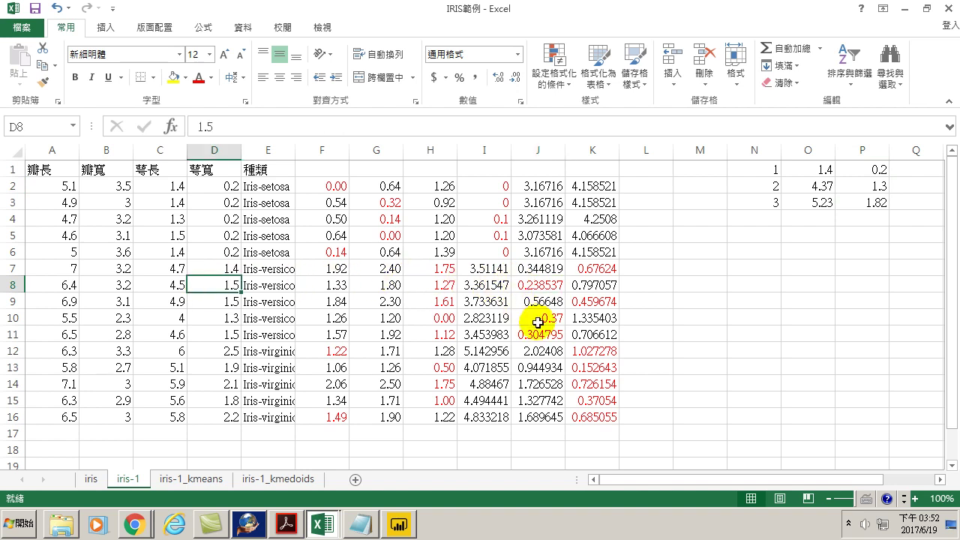
{"action": "left_click_drag", "start_coordinate": [220, 316], "coordinate": [218, 332]}
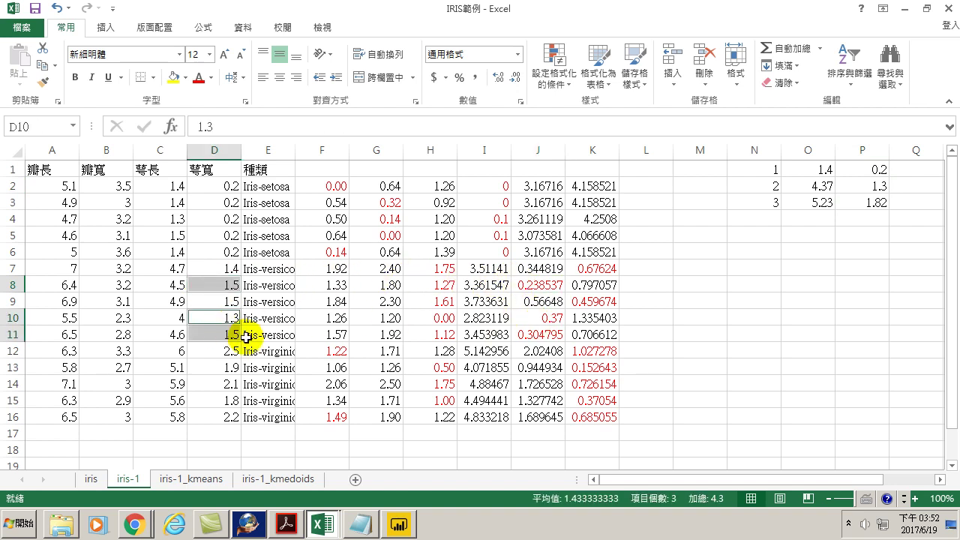
{"action": "left_click", "coordinate": [864, 186]}
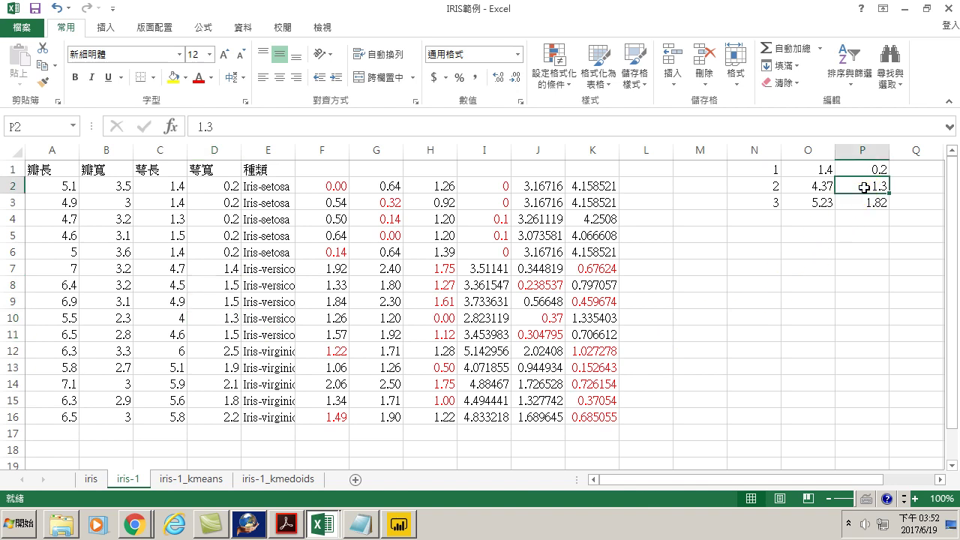
{"action": "type", "text": "1"}
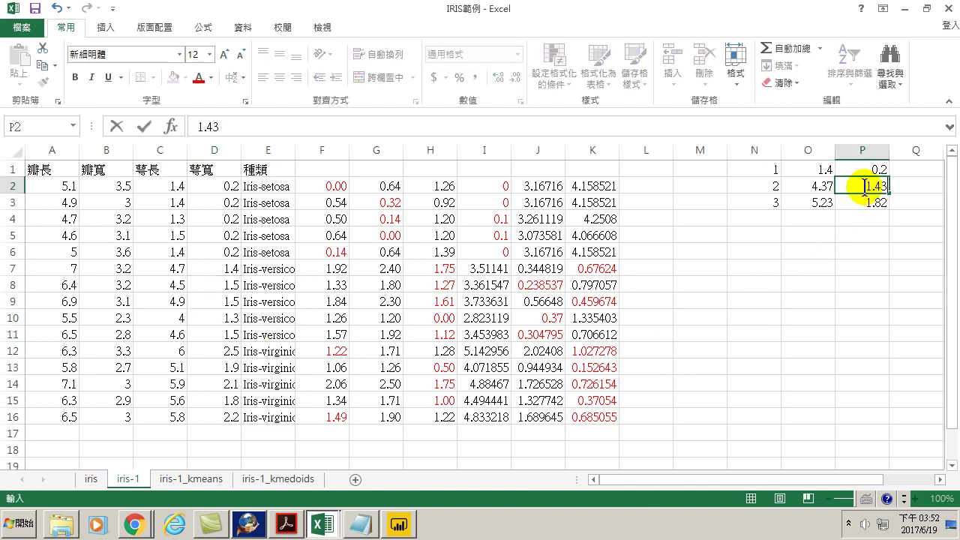
{"action": "key", "text": "Return"}
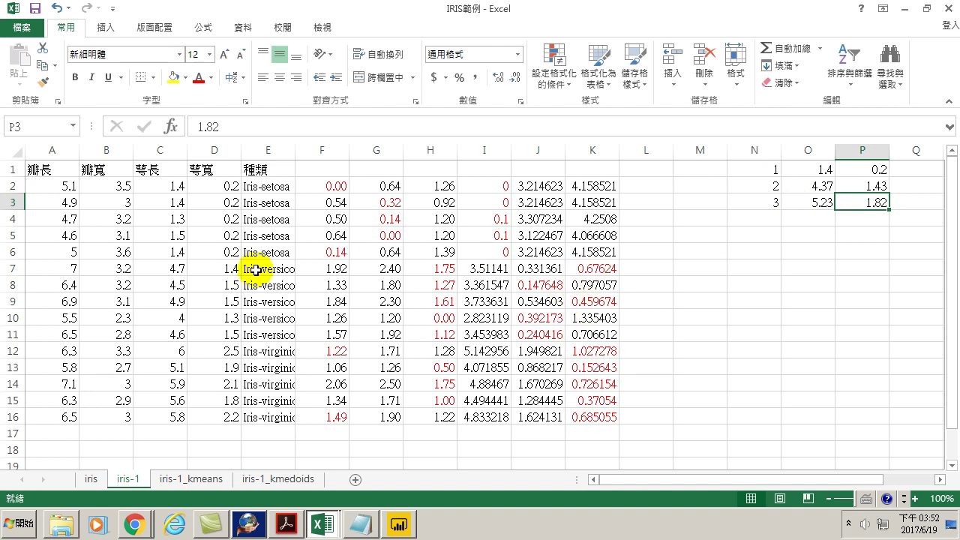
Step: Average the third cluster's 萼長 values in C7, C9 and C12:C16, and set the third centre's O3 to 5.43
{"action": "left_click", "coordinate": [165, 268]}
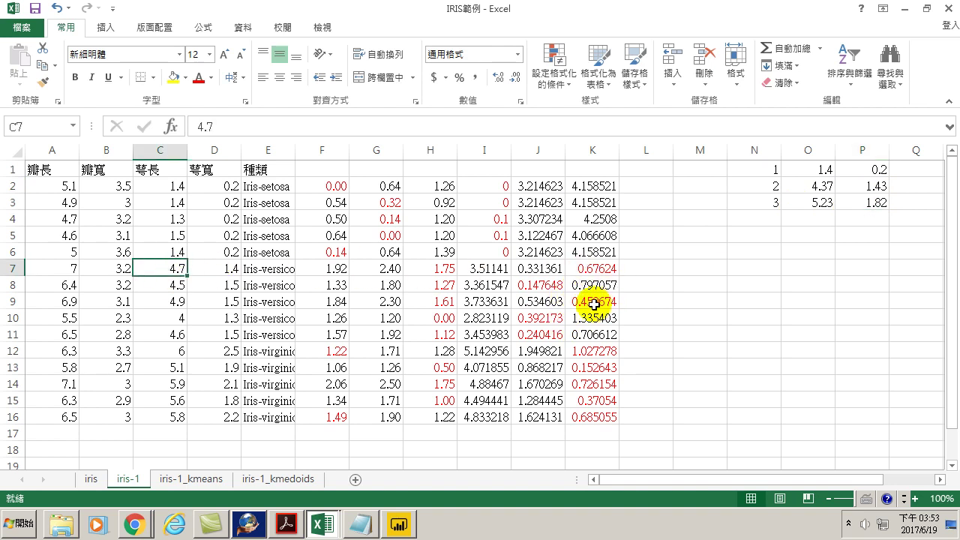
{"action": "left_click", "coordinate": [167, 300], "text": "ctrl"}
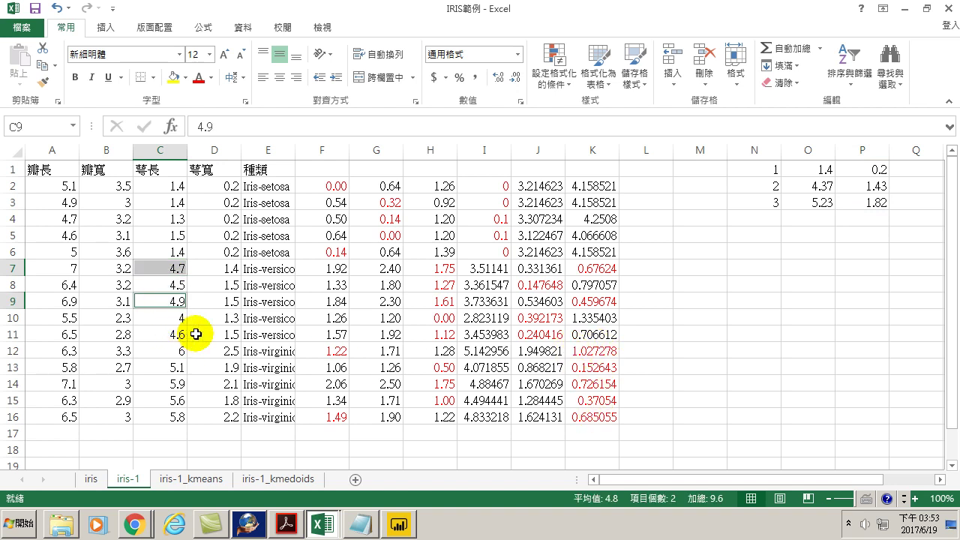
{"action": "left_click_drag", "start_coordinate": [168, 350], "coordinate": [169, 420]}
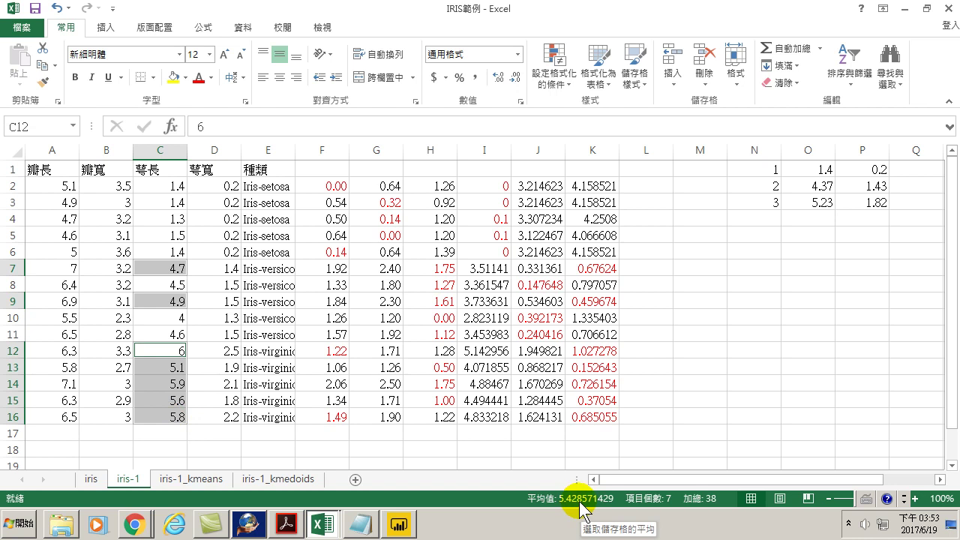
{"action": "left_click", "coordinate": [816, 202]}
{"action": "type", "text": "5"}
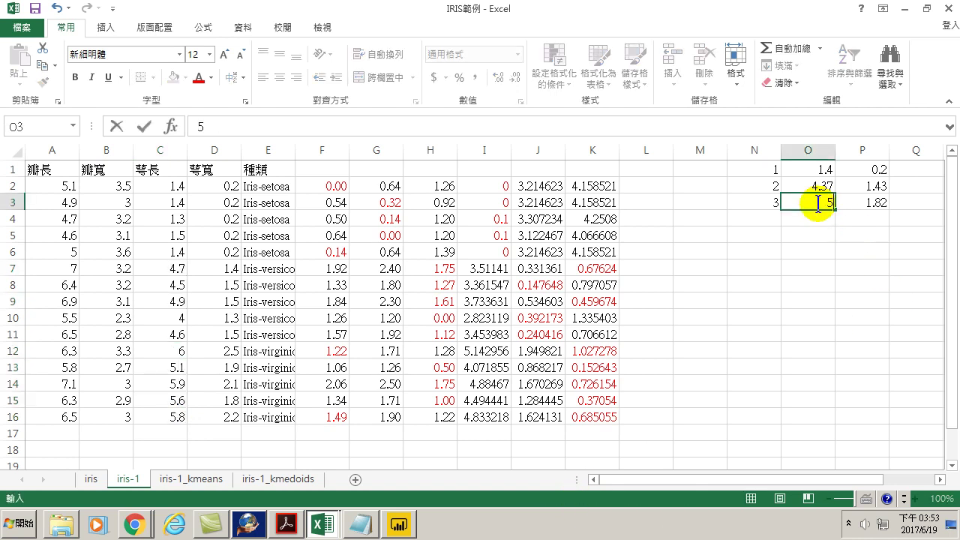
{"action": "type", "text": ".43"}
{"action": "key", "text": "Return"}
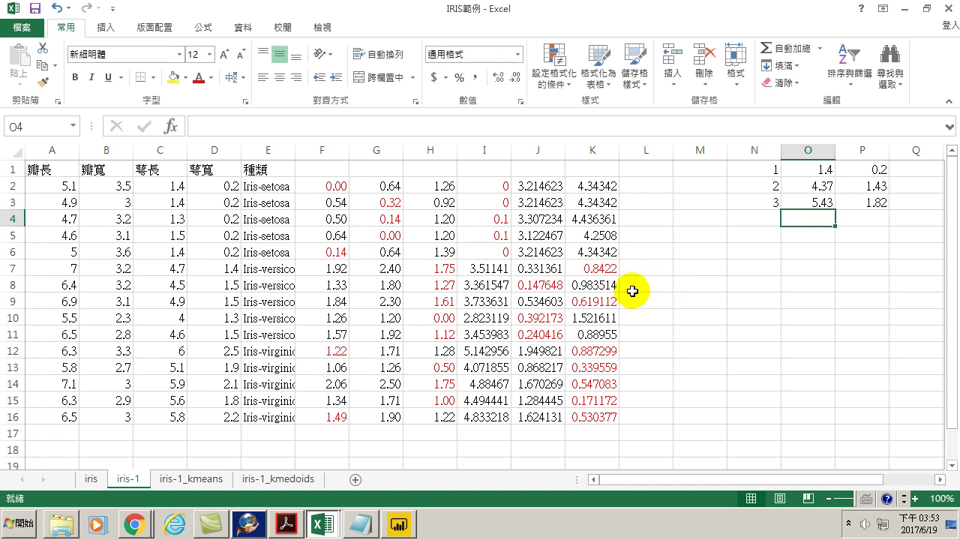
Step: Average the third cluster's 萼寬 values in D7, D9 and D12:D16, and set the third centre's P3 to 1.91
{"action": "left_click", "coordinate": [214, 270]}
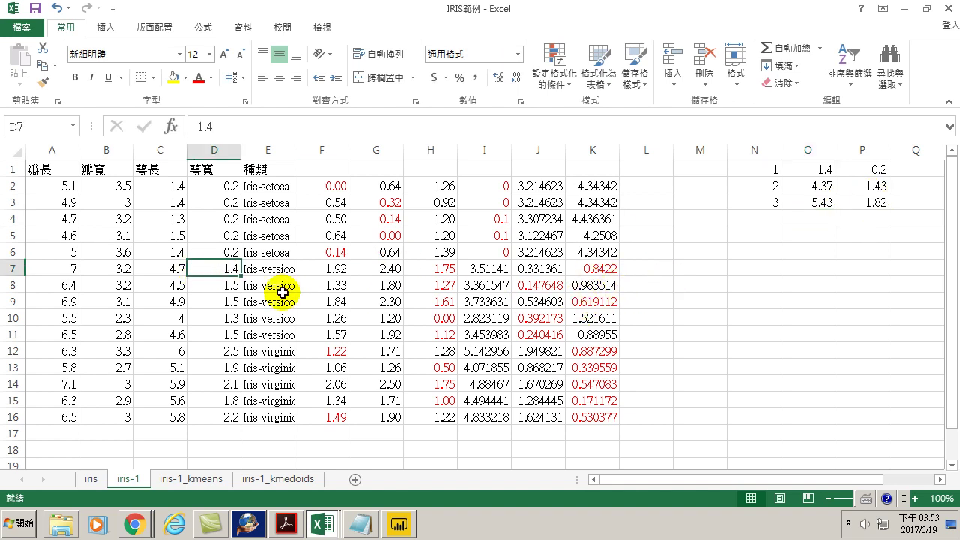
{"action": "left_click", "coordinate": [213, 301], "text": "ctrl"}
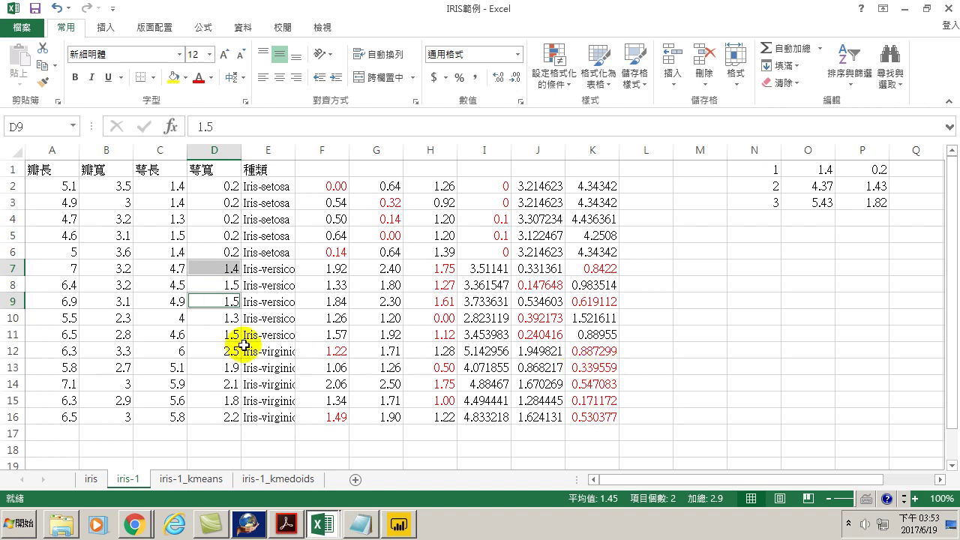
{"action": "left_click_drag", "start_coordinate": [218, 350], "coordinate": [218, 419]}
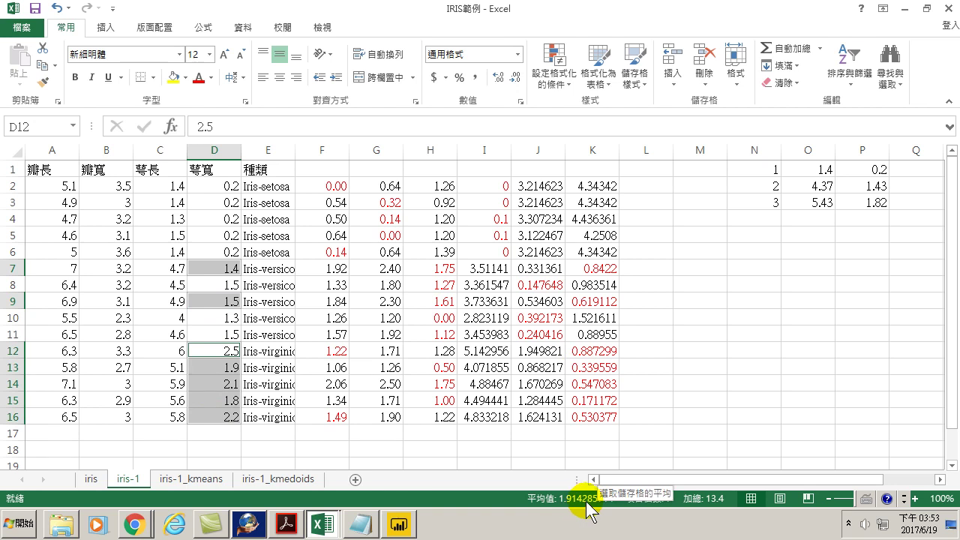
{"action": "left_click", "coordinate": [873, 202]}
{"action": "type", "text": "1"}
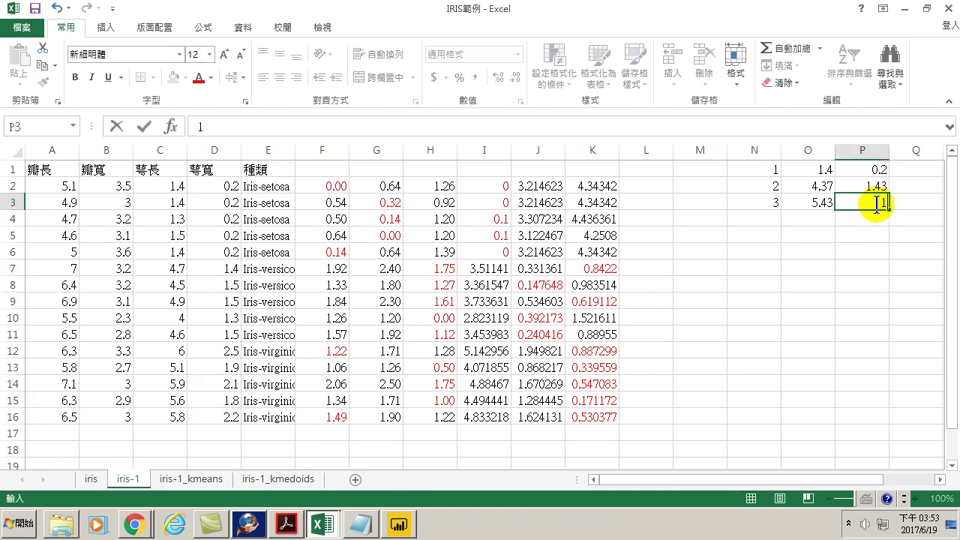
{"action": "type", "text": ".91"}
{"action": "key", "text": "Return"}
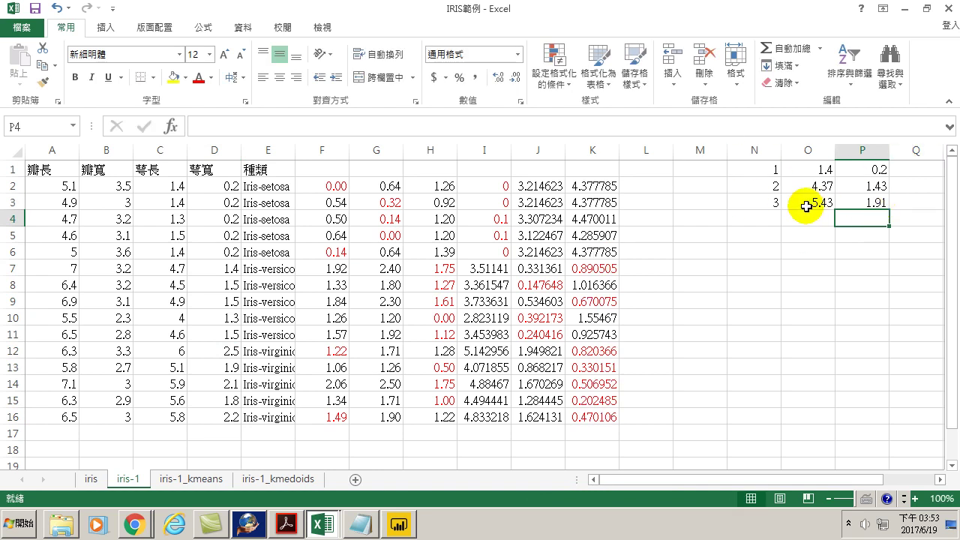
Step: Reset the font colour of all centre distances in I2:K16 to automatic black
{"action": "left_click_drag", "start_coordinate": [485, 186], "coordinate": [583, 417]}
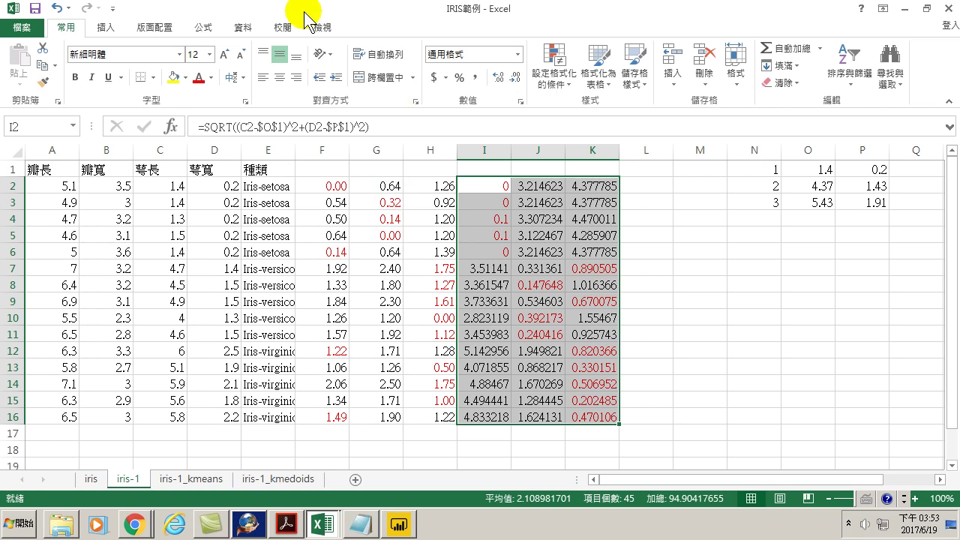
{"action": "left_click", "coordinate": [212, 78]}
{"action": "left_click", "coordinate": [218, 95]}
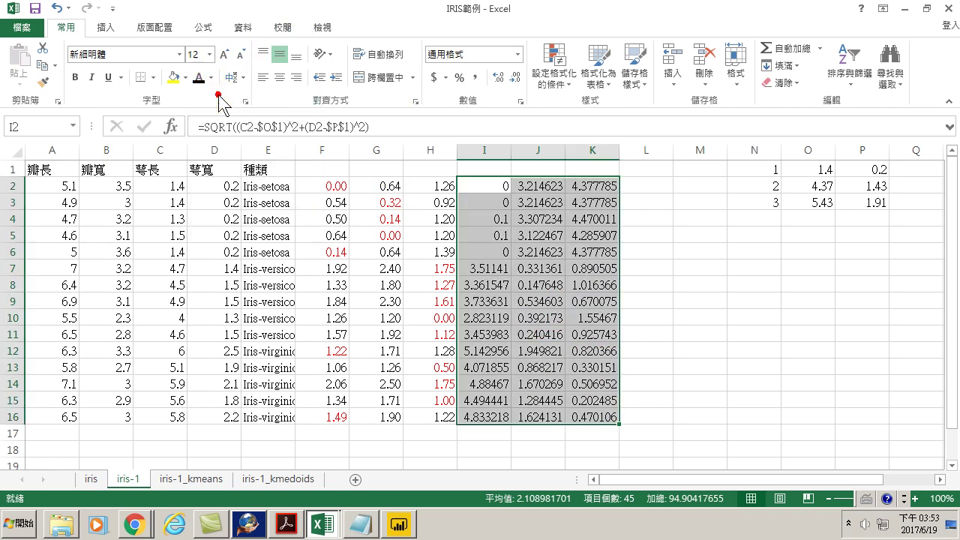
Step: Mark the first cluster's nearest-centre distances in I2:I6 with red font
{"action": "left_click", "coordinate": [476, 203]}
{"action": "left_click_drag", "start_coordinate": [496, 187], "coordinate": [488, 250]}
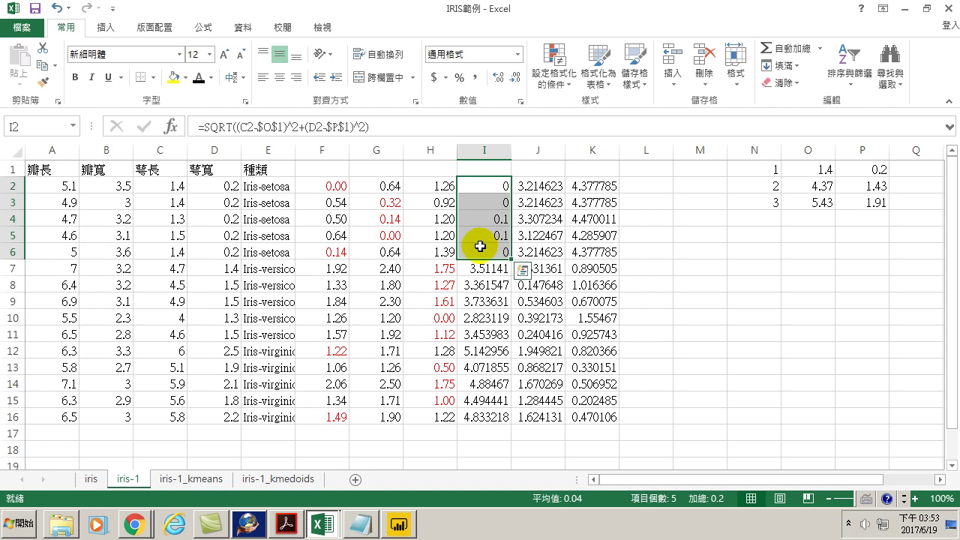
{"action": "left_click", "coordinate": [212, 78]}
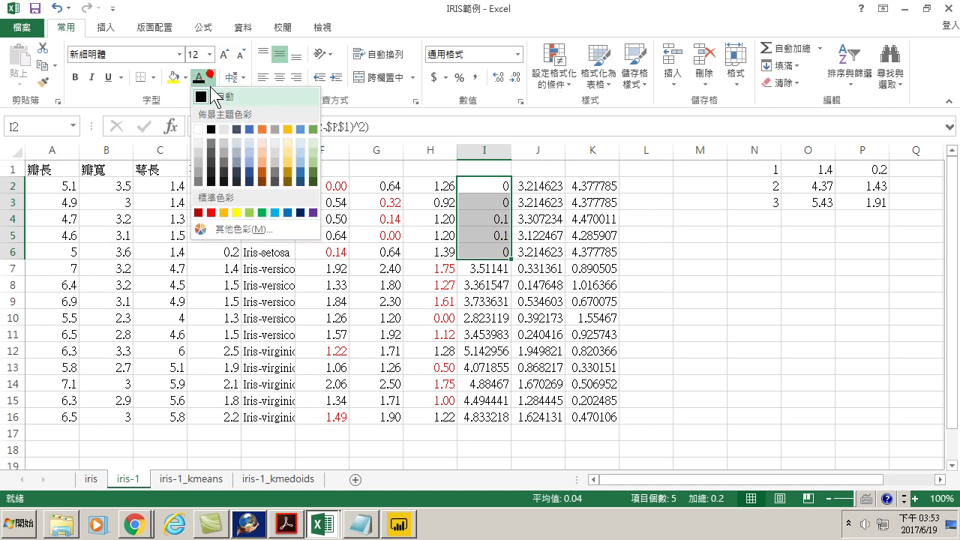
{"action": "left_click", "coordinate": [209, 213]}
Step: Mark the second cluster's nearest-centre distances in J7:J11 with red font
{"action": "left_click", "coordinate": [593, 272]}
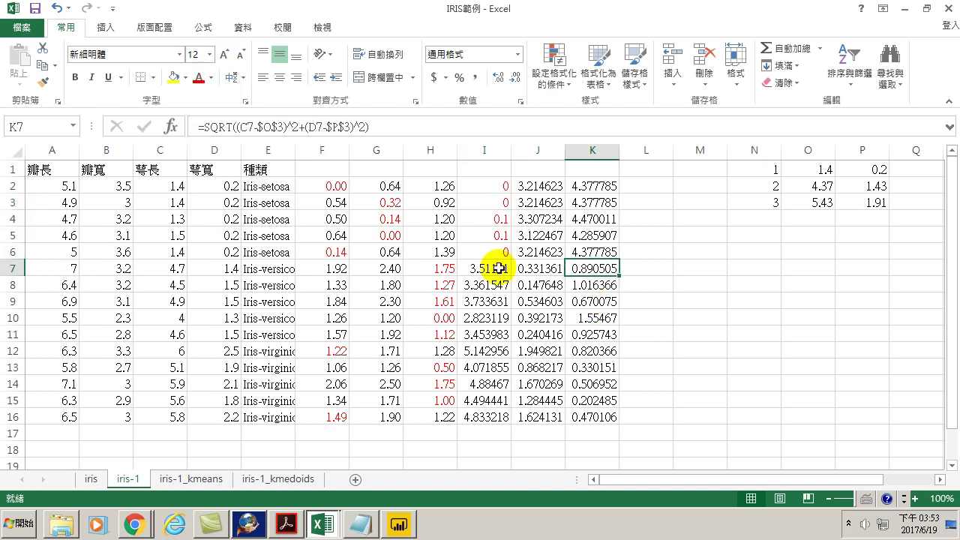
{"action": "left_click", "coordinate": [529, 269]}
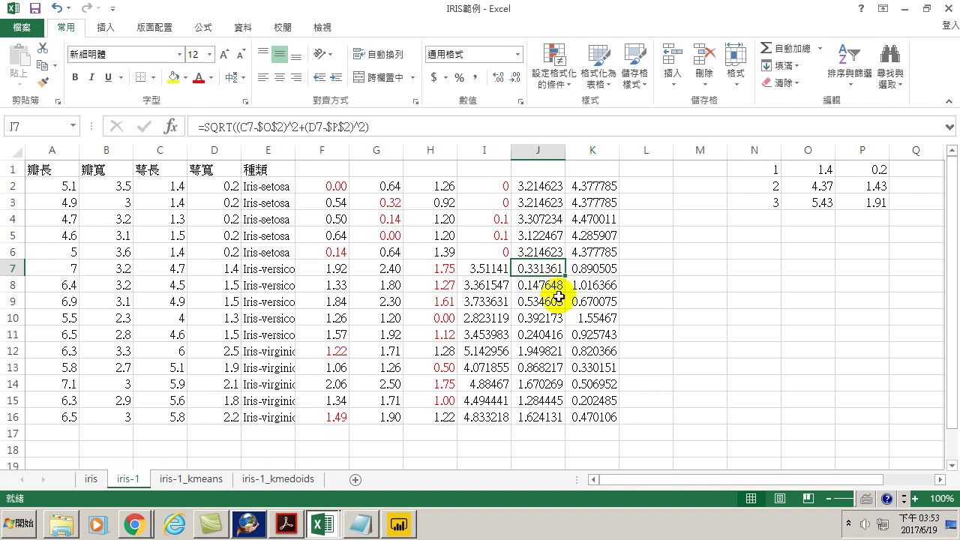
{"action": "left_click", "coordinate": [533, 285], "text": "ctrl"}
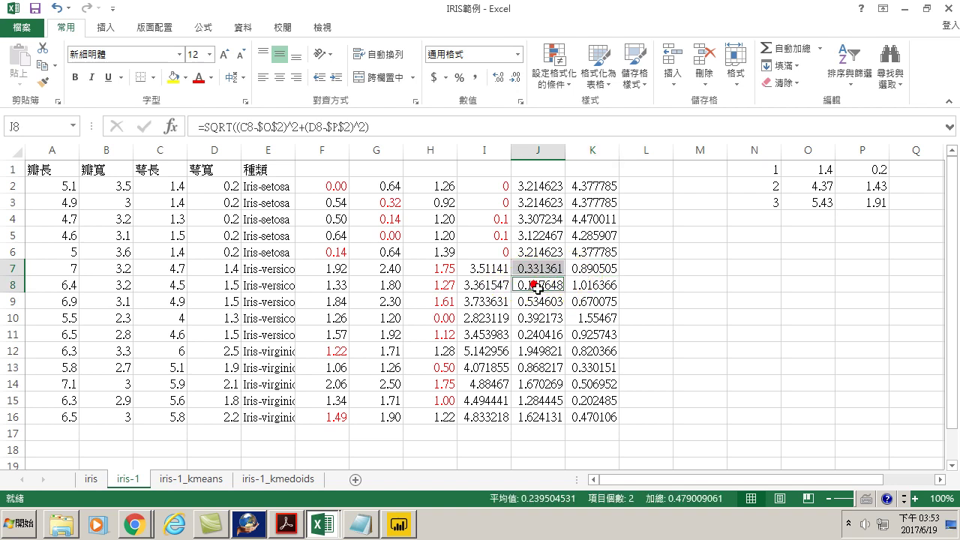
{"action": "left_click", "coordinate": [540, 301], "text": "ctrl"}
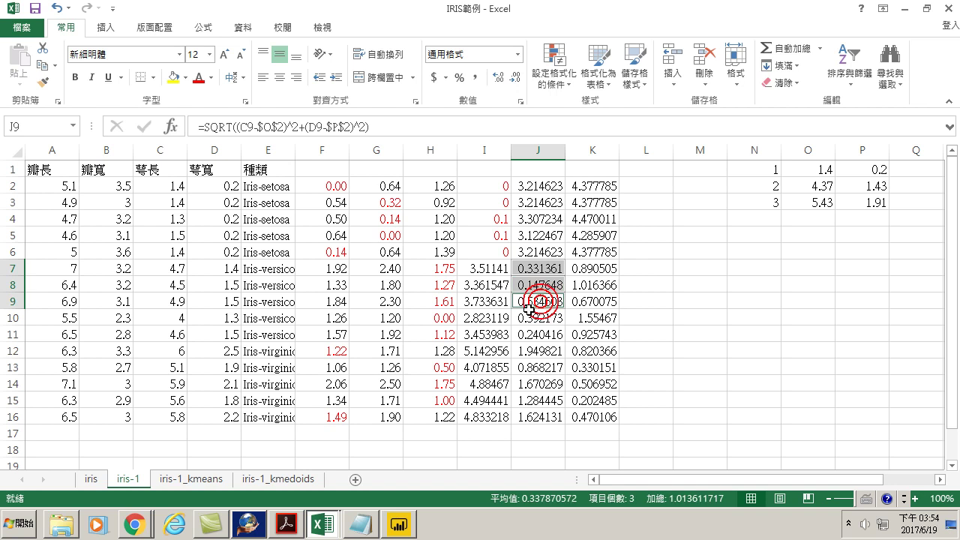
{"action": "left_click", "coordinate": [538, 319], "text": "ctrl"}
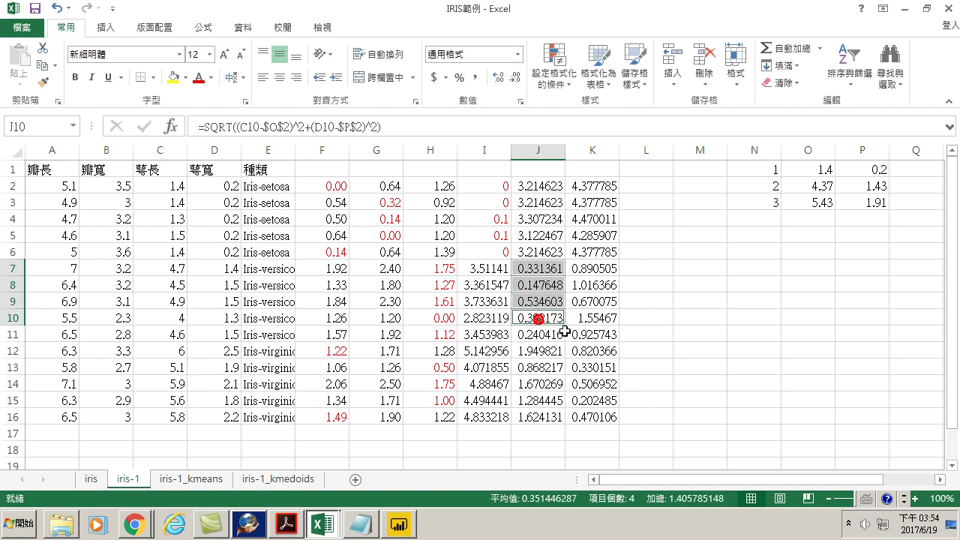
{"action": "left_click", "coordinate": [531, 334], "text": "ctrl"}
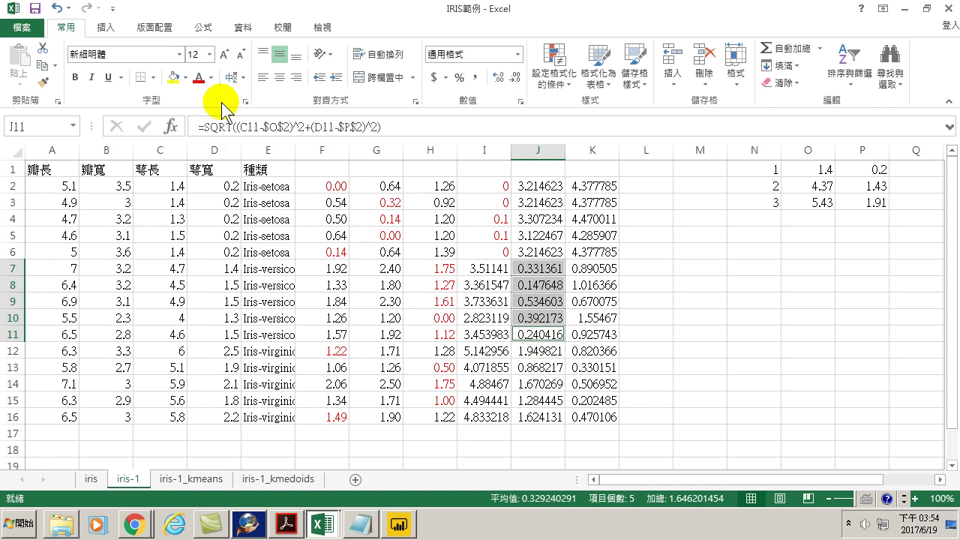
{"action": "left_click", "coordinate": [198, 78]}
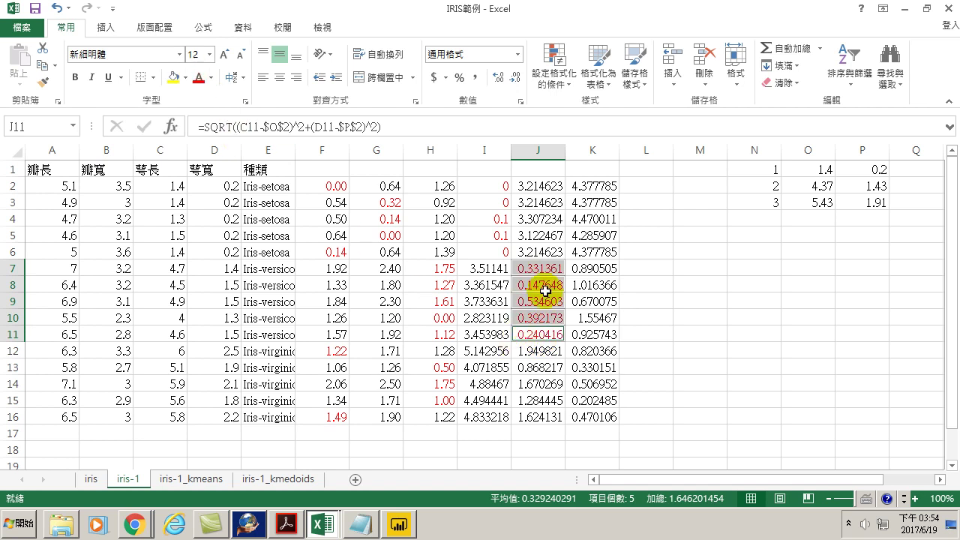
Step: Mark the third cluster's nearest-centre distances in K12:K16 with red font
{"action": "left_click", "coordinate": [605, 351]}
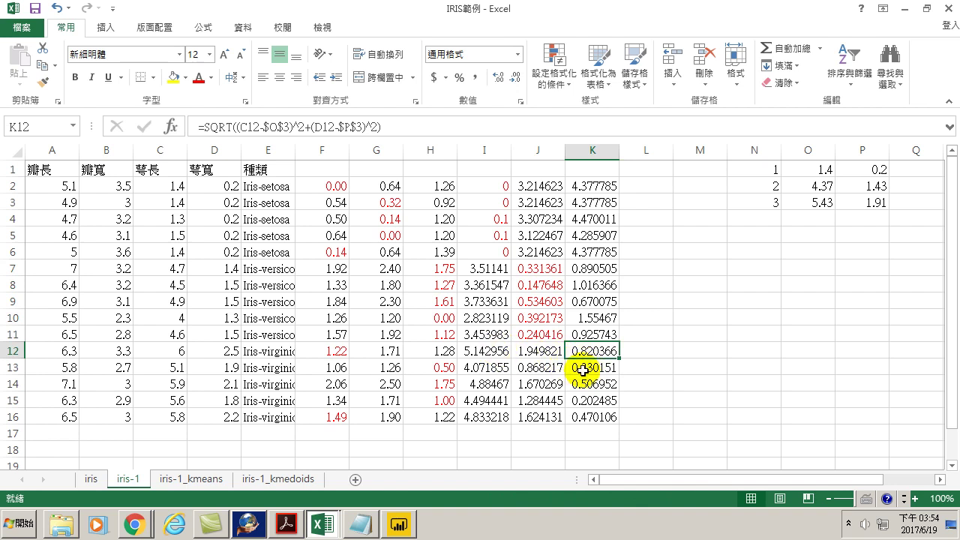
{"action": "left_click", "coordinate": [582, 368], "text": "ctrl"}
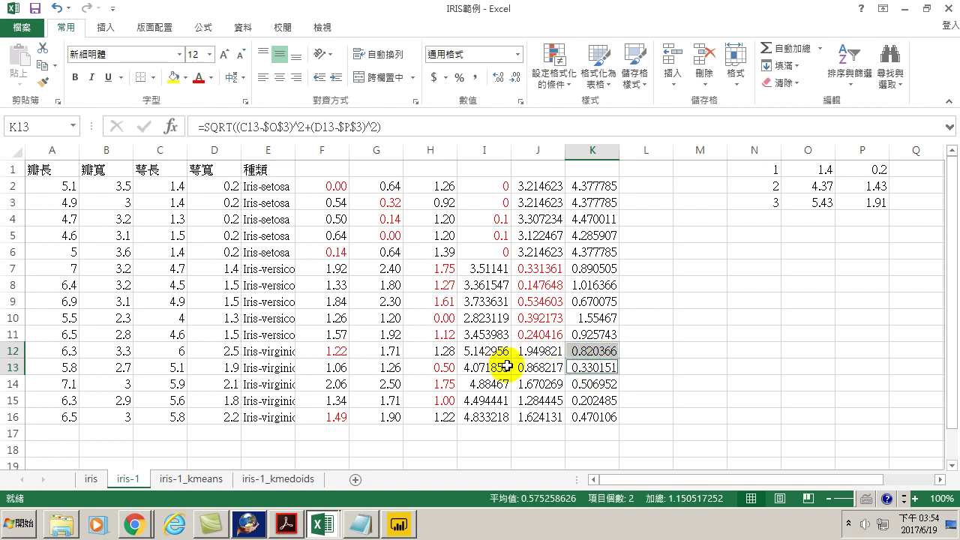
{"action": "left_click", "coordinate": [583, 384], "text": "ctrl"}
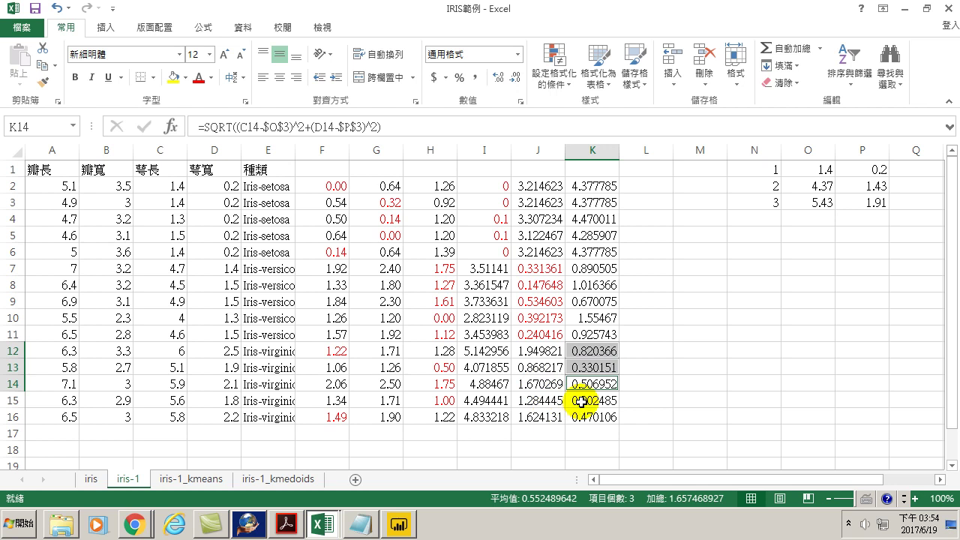
{"action": "left_click", "coordinate": [576, 400], "text": "ctrl"}
{"action": "left_click", "coordinate": [582, 417], "text": "ctrl"}
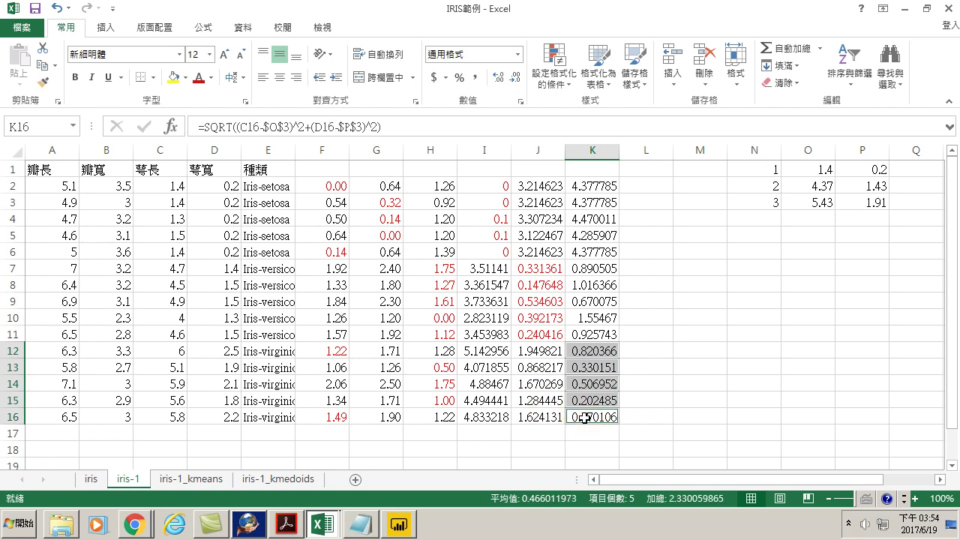
{"action": "left_click", "coordinate": [199, 78]}
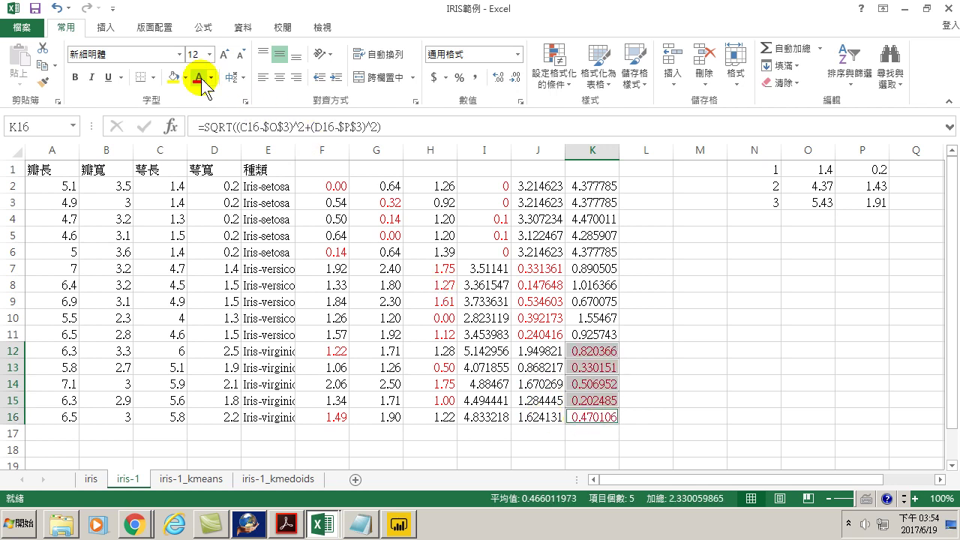
{"action": "left_click", "coordinate": [588, 291]}
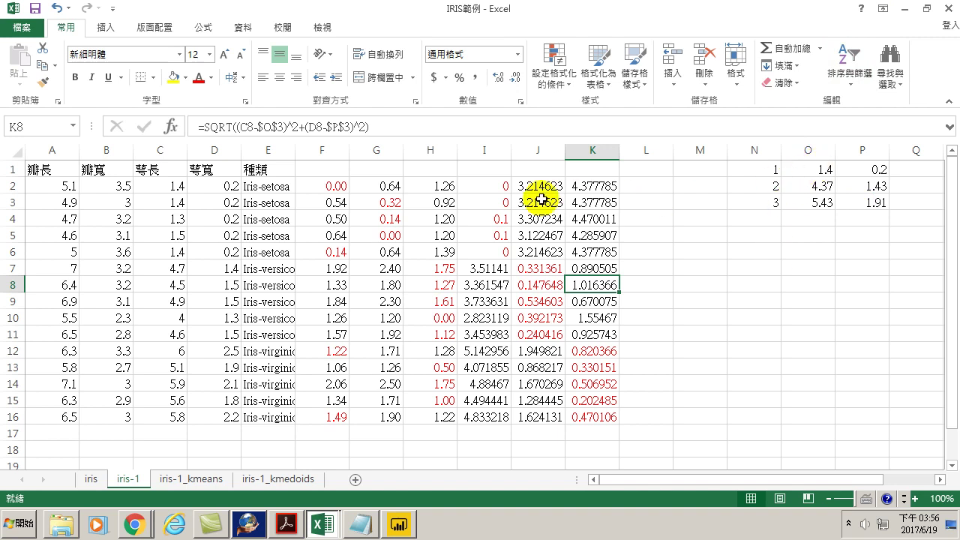
Step: Check the first cluster's averages in C2:C6 and D2:D6, and set the second centre's O2 to 4.54 from the C7:C11 average
{"action": "left_click_drag", "start_coordinate": [152, 183], "coordinate": [154, 251]}
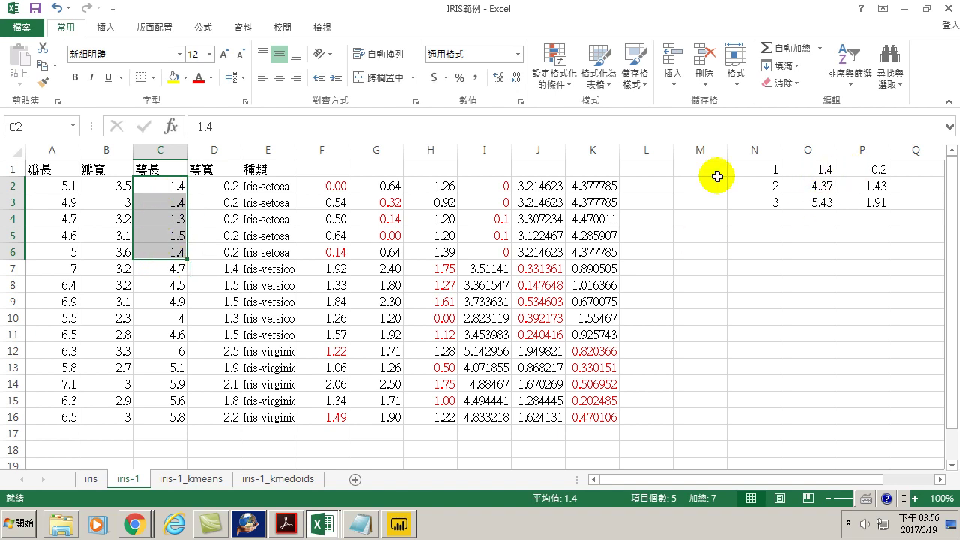
{"action": "left_click_drag", "start_coordinate": [220, 188], "coordinate": [220, 253]}
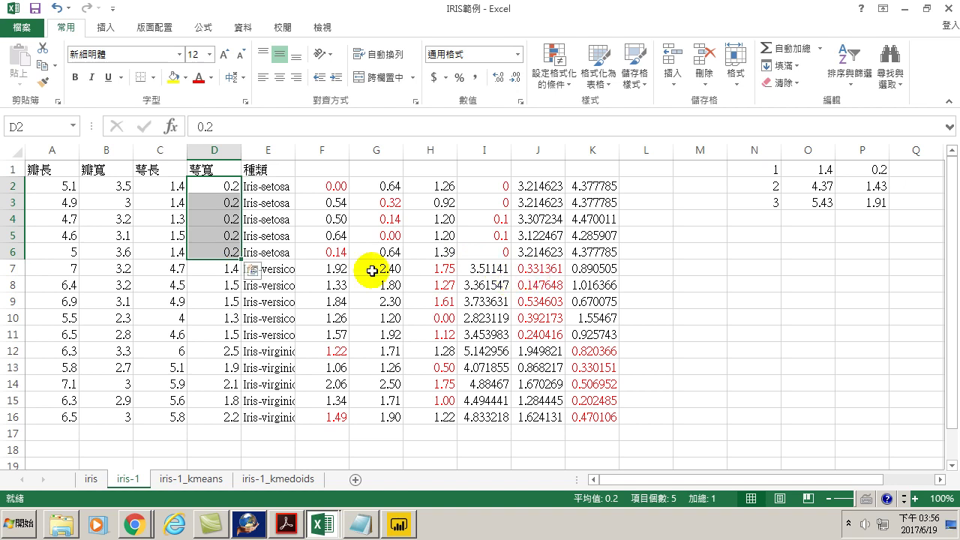
{"action": "left_click_drag", "start_coordinate": [166, 269], "coordinate": [162, 334]}
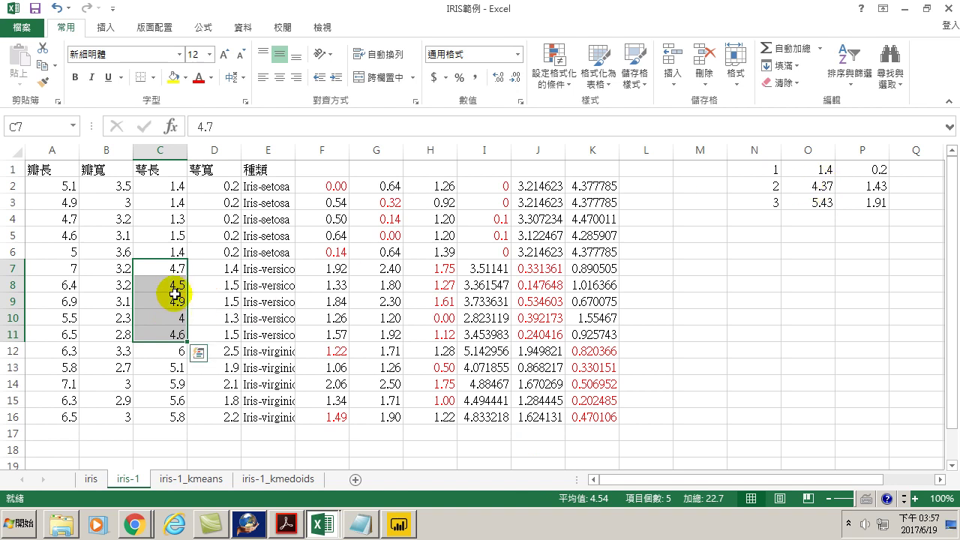
{"action": "left_click", "coordinate": [821, 187]}
{"action": "type", "text": "4.54"}
{"action": "key", "text": "Return"}
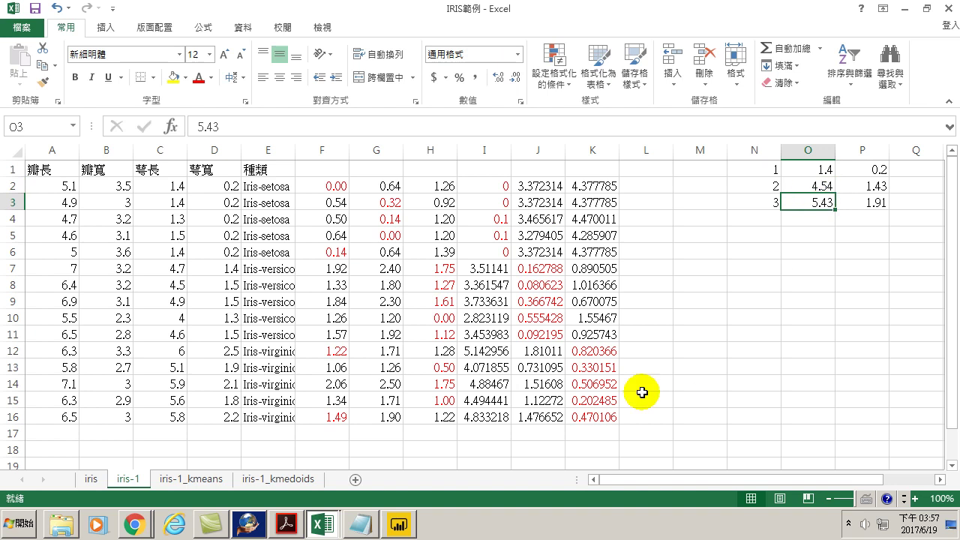
Step: Average the second cluster's 萼寬 values in D7:D11, and set the second centre's P2 to 1.44
{"action": "left_click", "coordinate": [218, 270]}
{"action": "left_click_drag", "start_coordinate": [218, 270], "coordinate": [225, 334]}
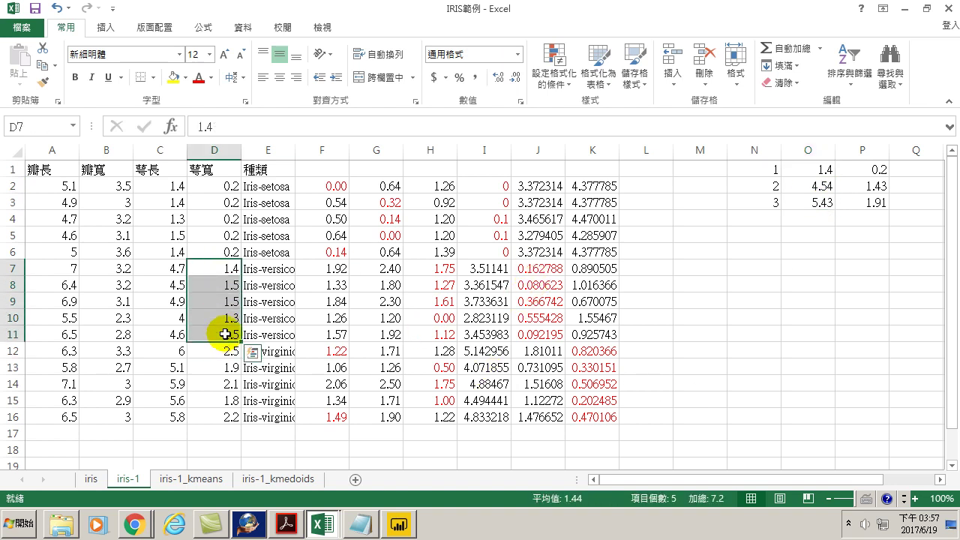
{"action": "left_click", "coordinate": [874, 185]}
{"action": "type", "text": "1.4"}
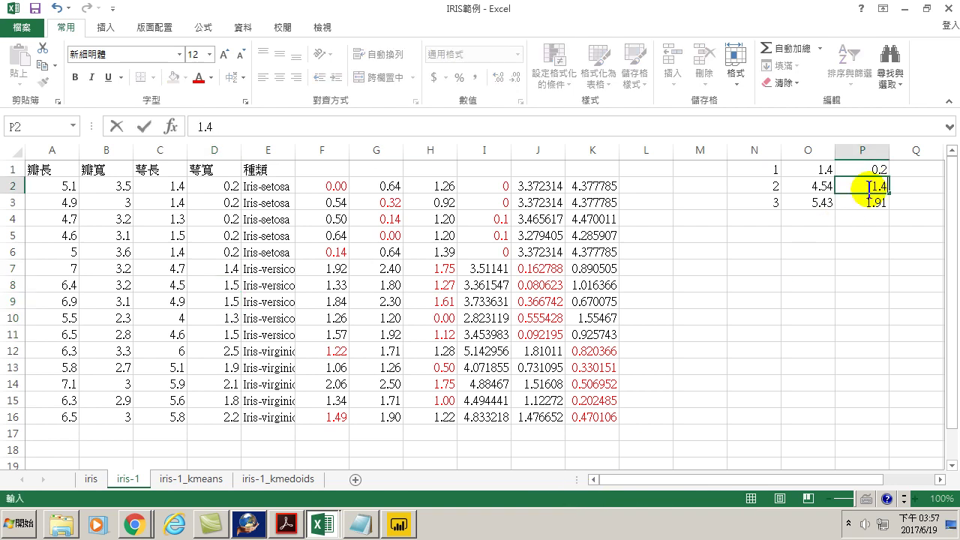
{"action": "type", "text": "4"}
{"action": "key", "text": "Return"}
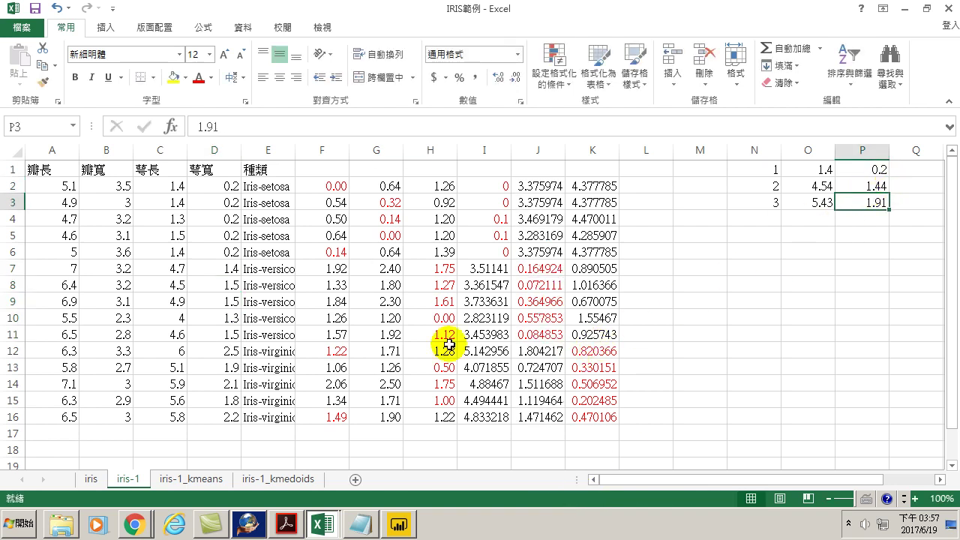
Step: Average the third cluster's 萼長 values in C12:C16, and set the third centre's O3 to 5.68
{"action": "left_click_drag", "start_coordinate": [162, 351], "coordinate": [176, 417]}
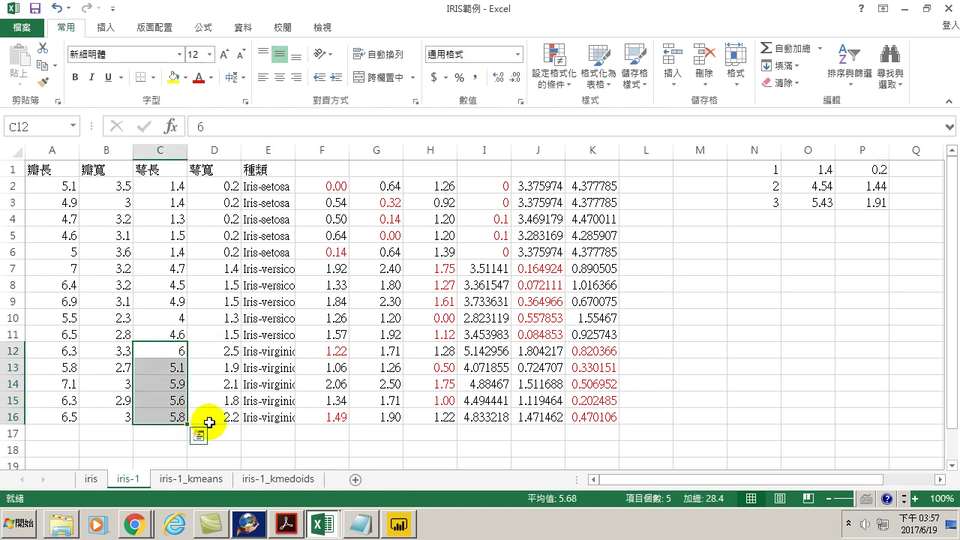
{"action": "left_click", "coordinate": [815, 202]}
{"action": "type", "text": "5.6"}
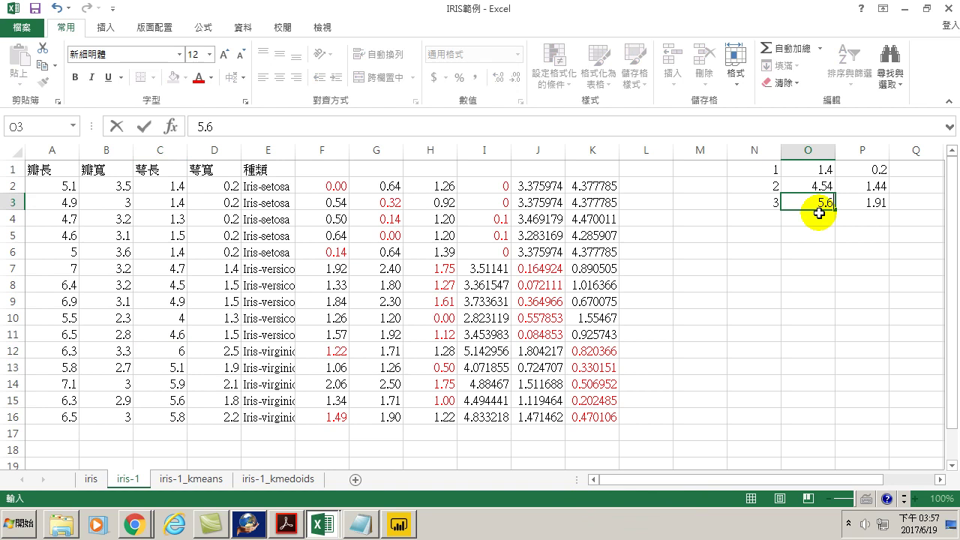
{"action": "type", "text": "8"}
{"action": "key", "text": "Return"}
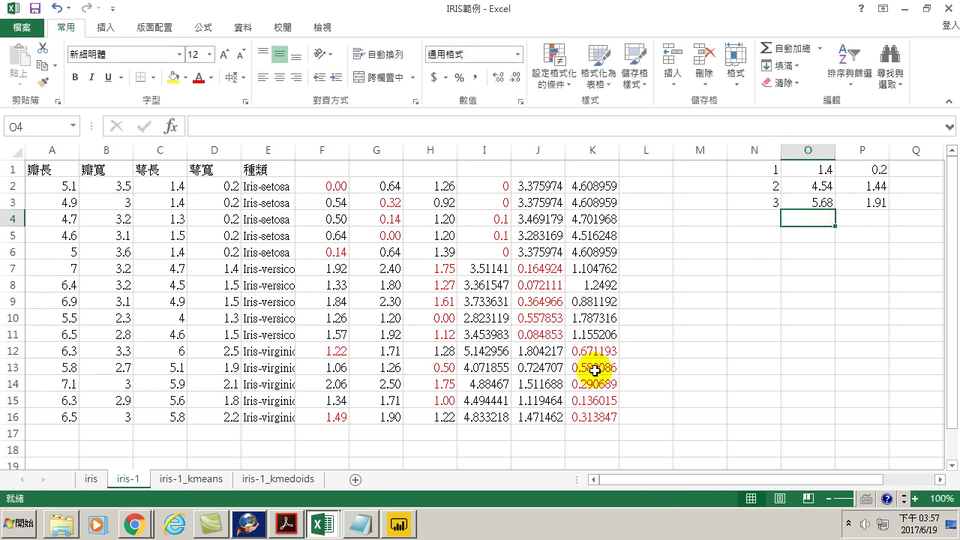
Step: Average the third cluster's 萼寬 values in D12:D16, and set the third centre's P3 to 2.1
{"action": "left_click_drag", "start_coordinate": [220, 351], "coordinate": [222, 413]}
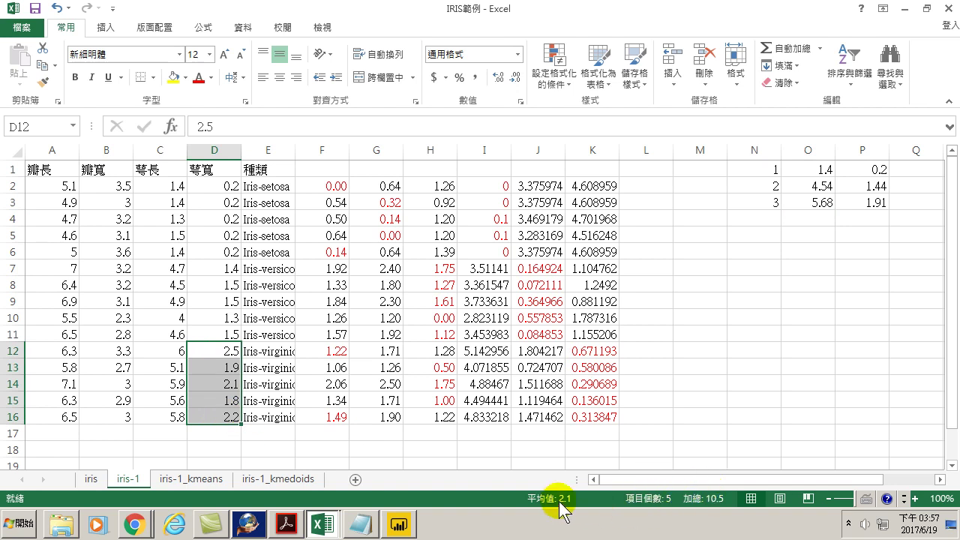
{"action": "left_click", "coordinate": [867, 205]}
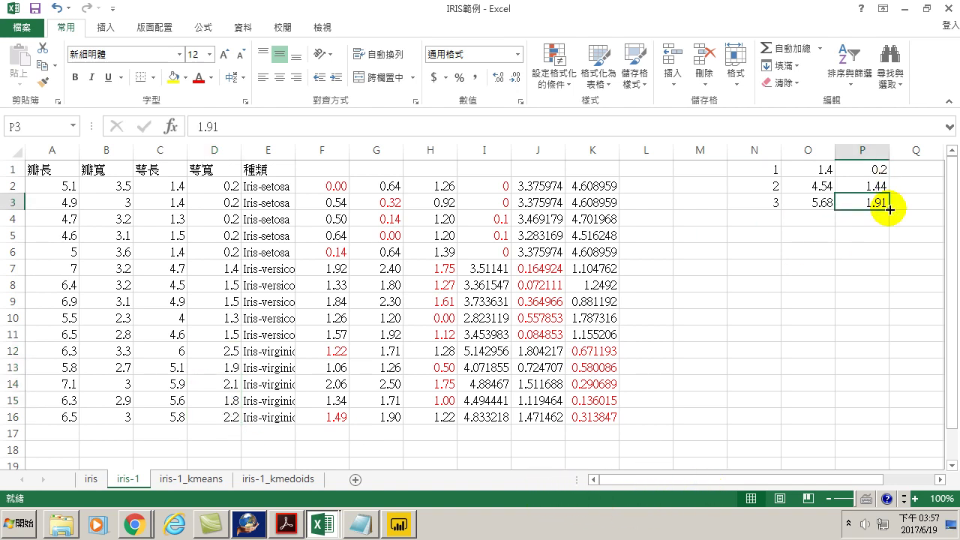
{"action": "type", "text": "2.1"}
{"action": "key", "text": "Return"}
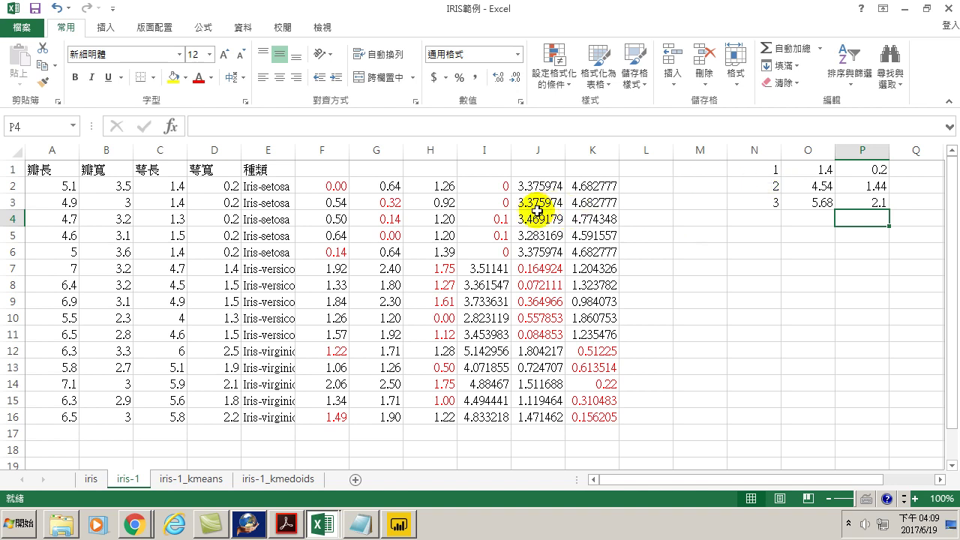
Step: Review the full iris data set on the iris sheet from first to last record, and return to the iris-1 sheet
{"action": "left_click", "coordinate": [67, 290]}
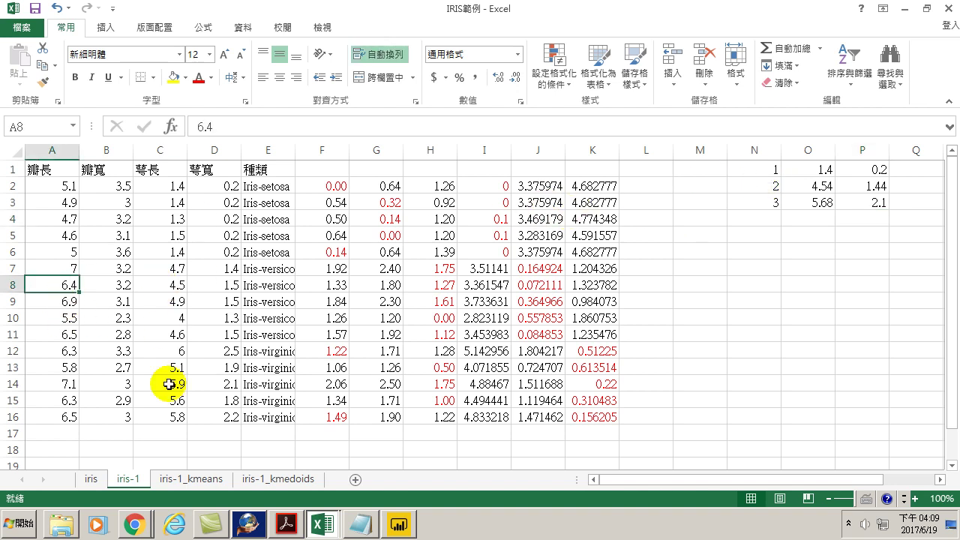
{"action": "left_click", "coordinate": [90, 479]}
{"action": "scroll", "coordinate": [47, 289], "scroll_direction": "up", "scroll_amount": 20}
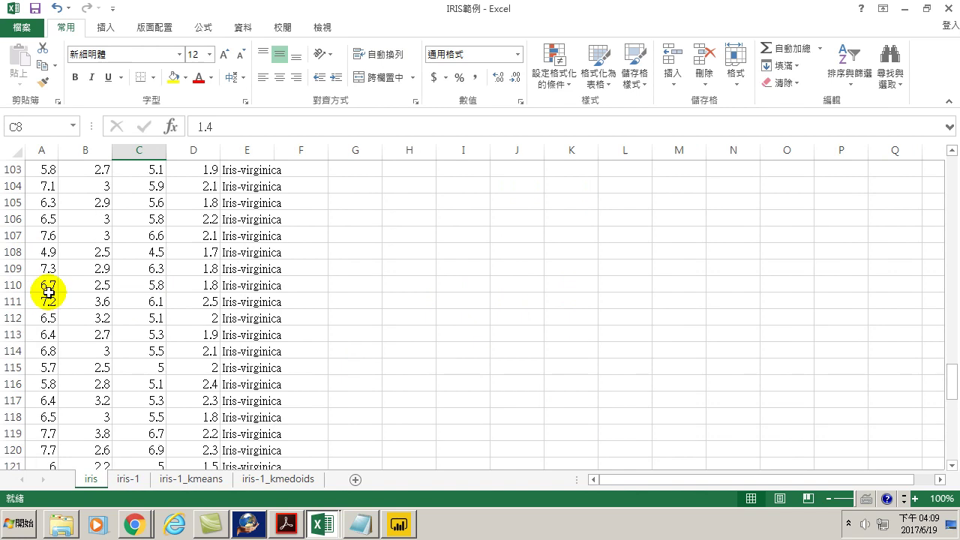
{"action": "scroll", "coordinate": [112, 252], "scroll_direction": "up", "scroll_amount": 15}
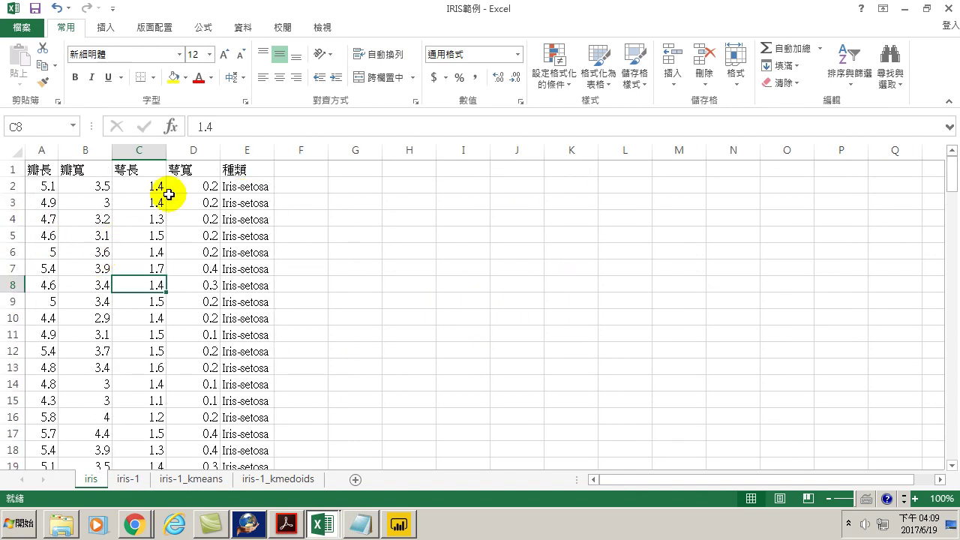
{"action": "scroll", "coordinate": [140, 285], "scroll_direction": "down", "scroll_amount": 16}
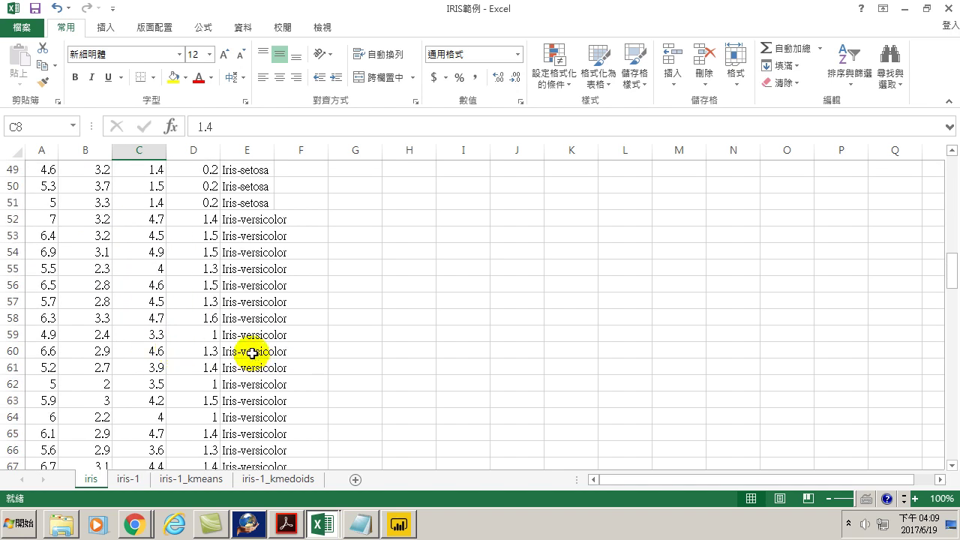
{"action": "scroll", "coordinate": [201, 368], "scroll_direction": "down", "scroll_amount": 20}
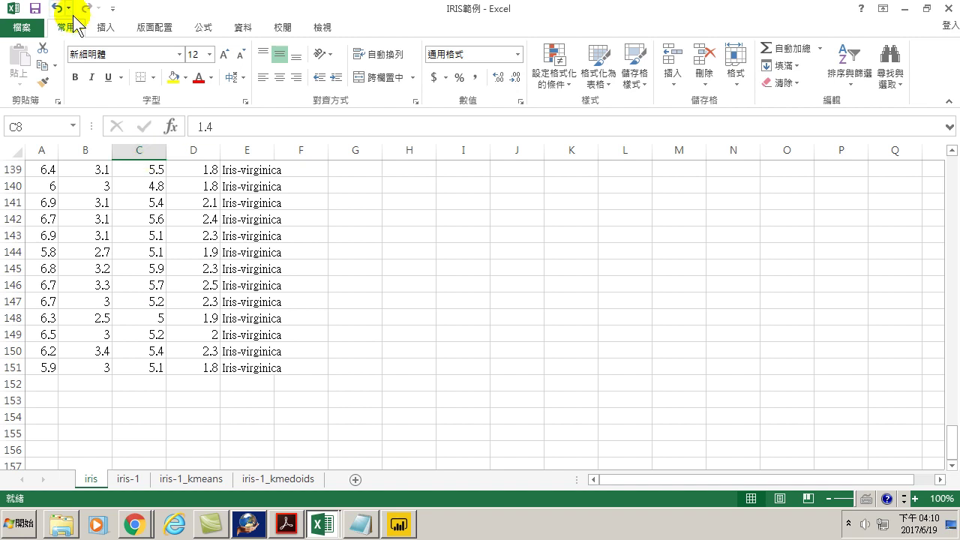
{"action": "scroll", "coordinate": [180, 254], "scroll_direction": "up", "scroll_amount": 4}
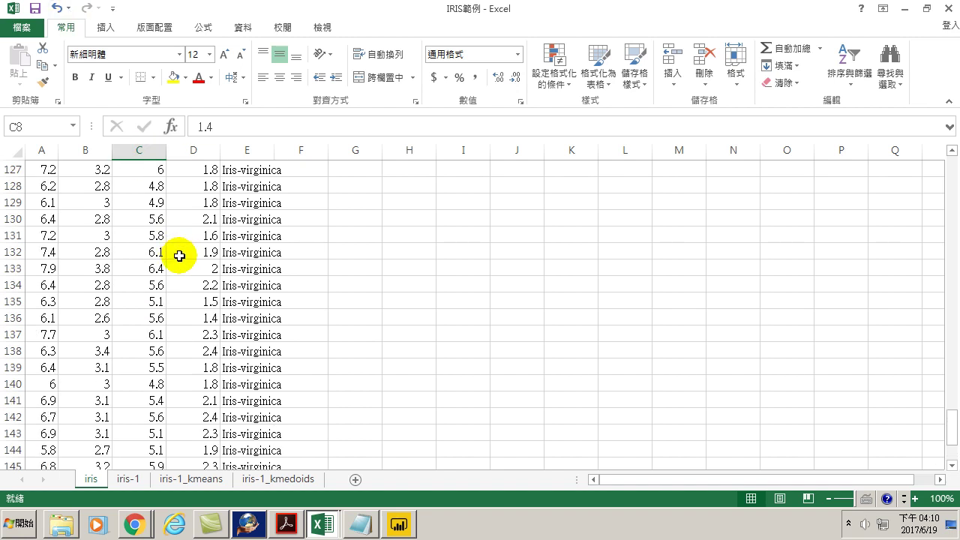
{"action": "left_click", "coordinate": [125, 477]}
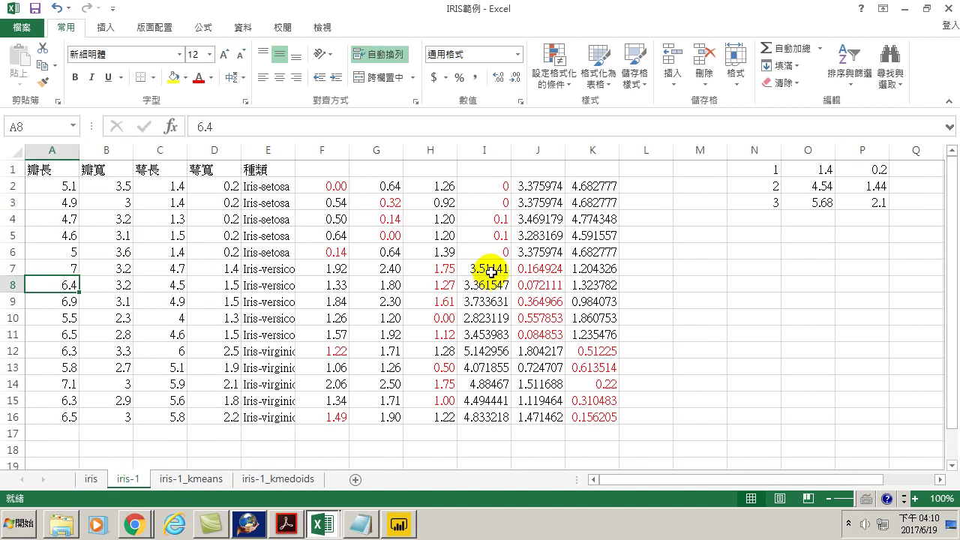